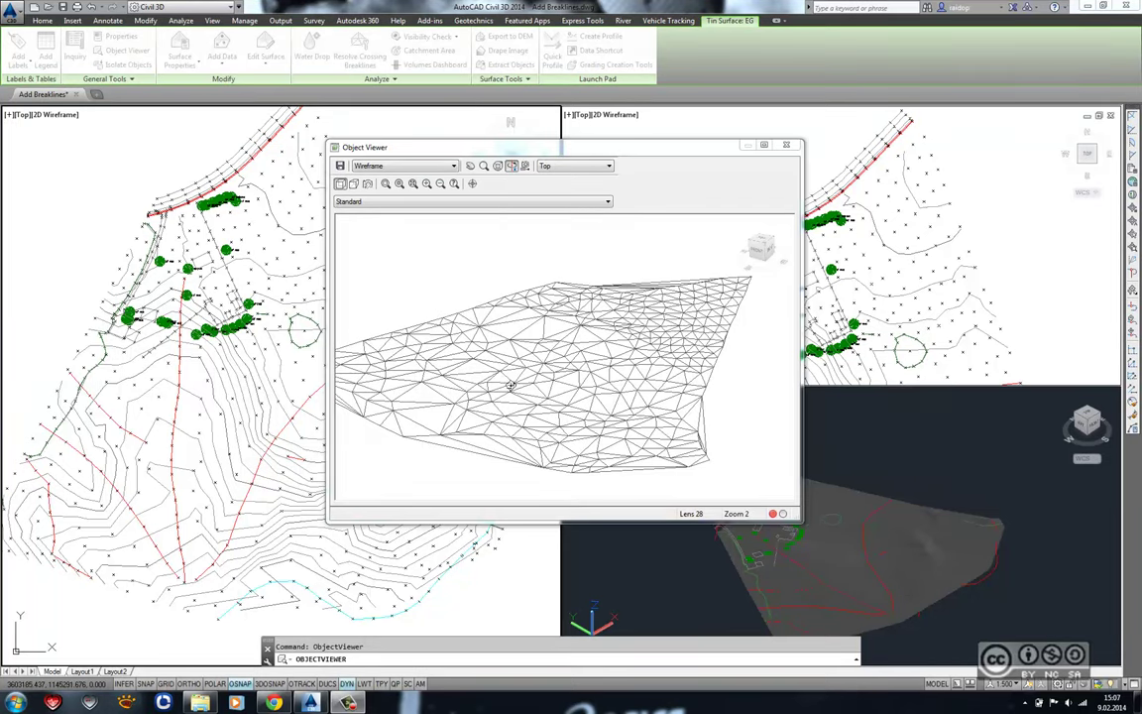
- Orbit and zoom the TIN mesh in the Object Viewer to inspect it from several angles
drag(461, 347, 661, 369)
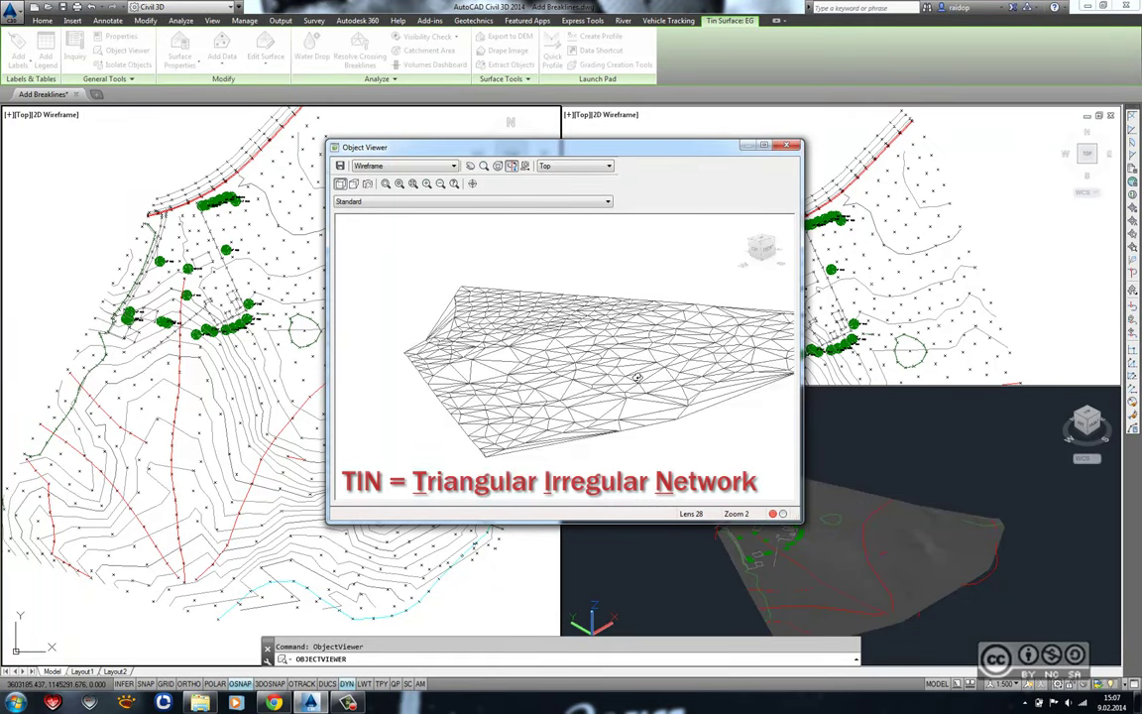
drag(635, 382, 619, 388)
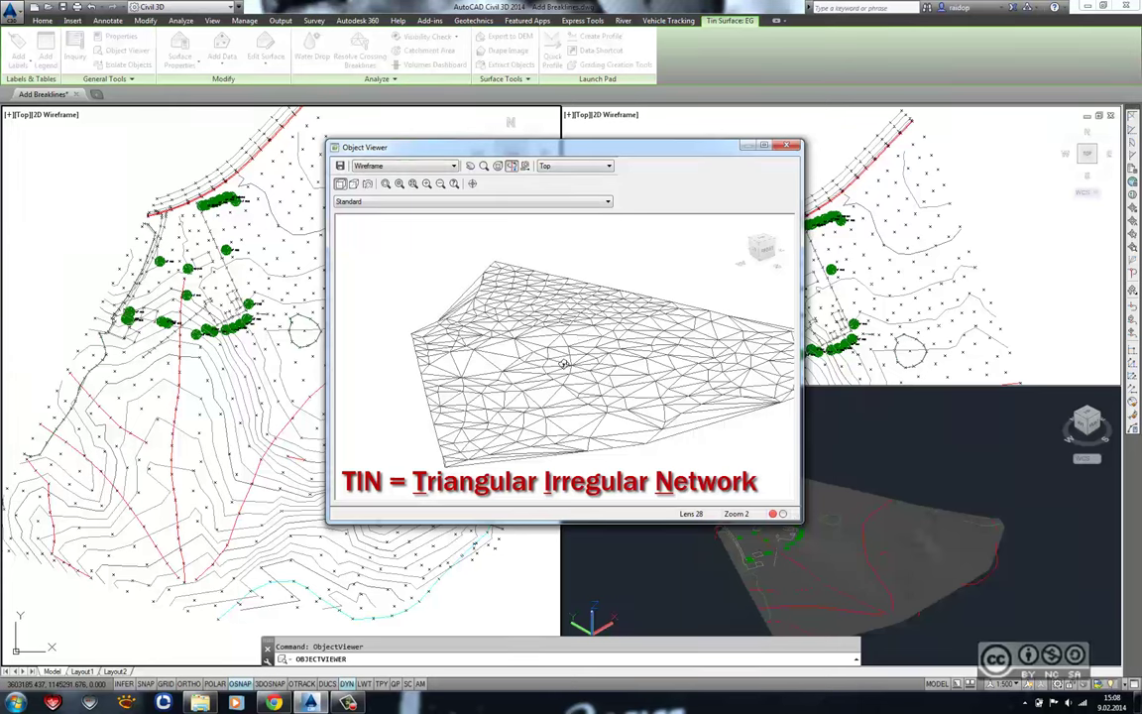
drag(508, 327, 570, 359)
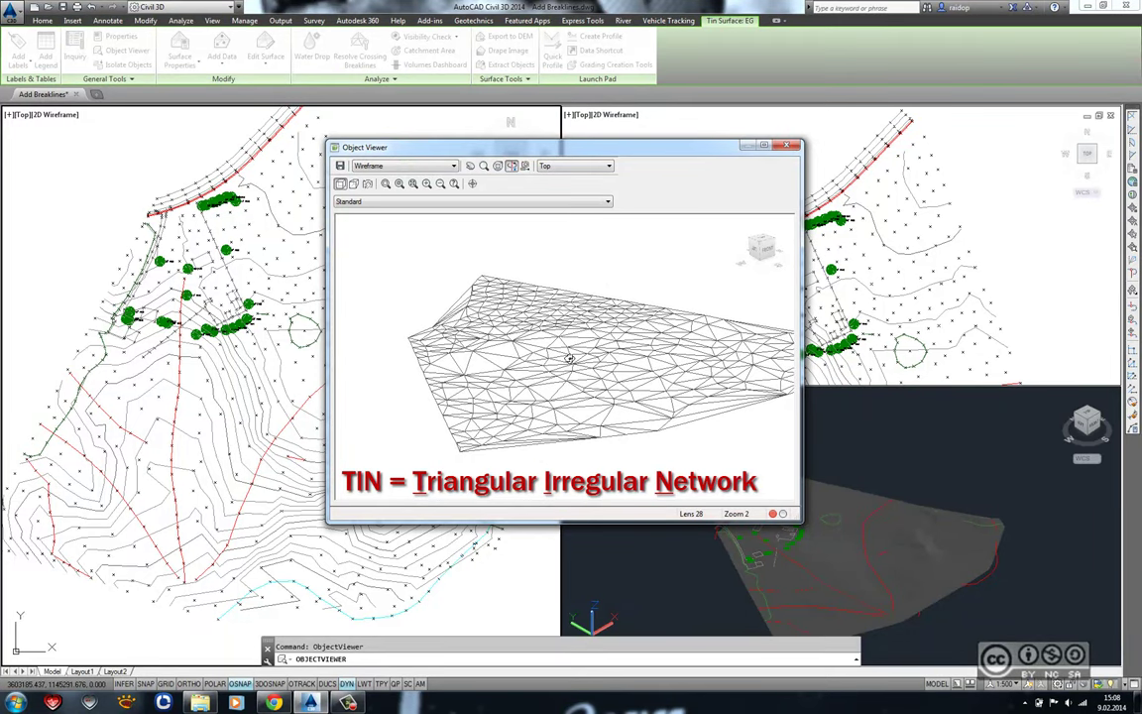
drag(570, 359, 558, 398)
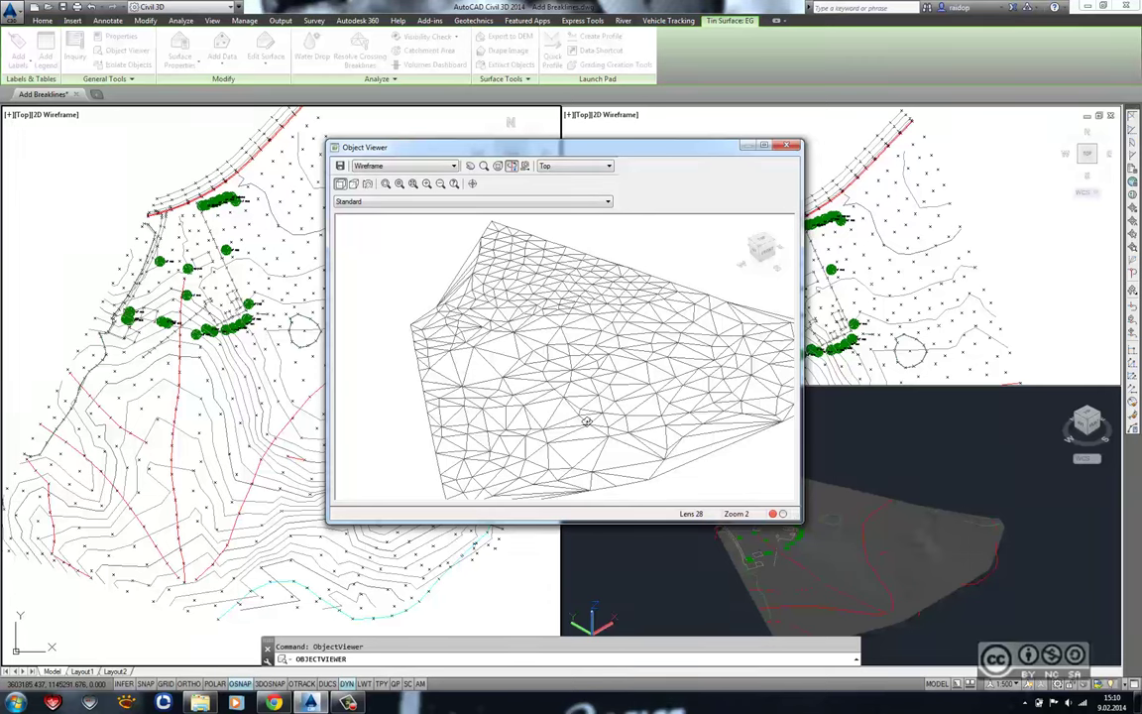
mouse_move(586, 422)
mouse_down()
mouse_move(554, 428)
mouse_move(505, 389)
mouse_up()
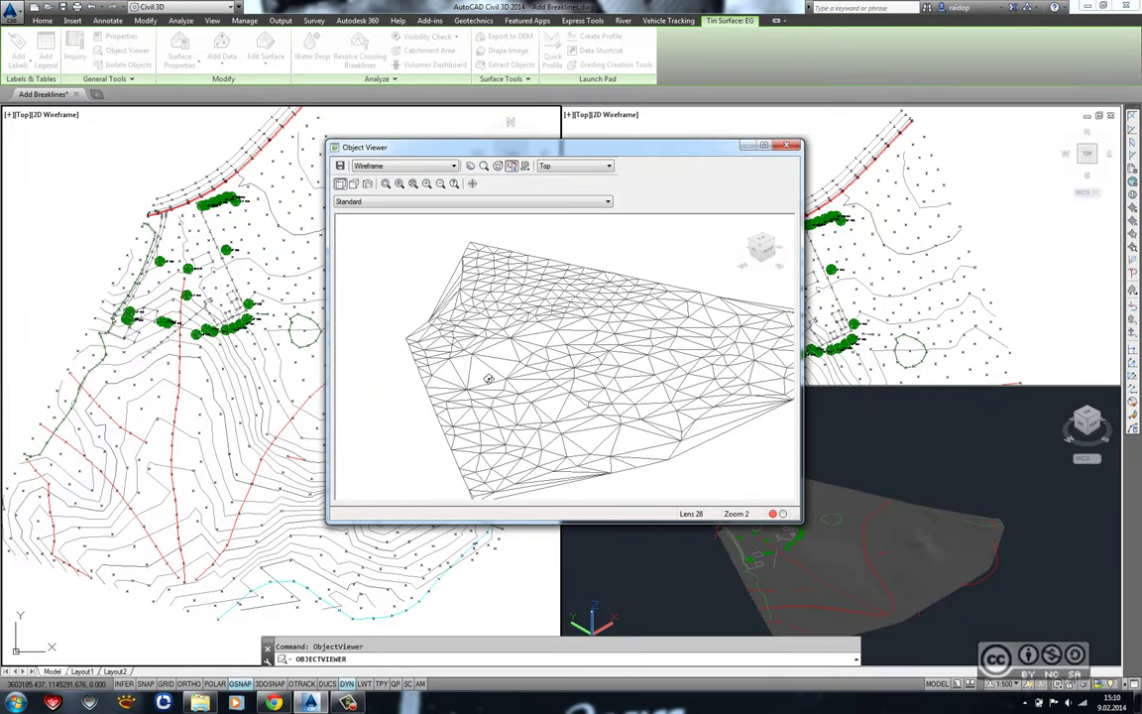
scroll(477, 376, up, 5)
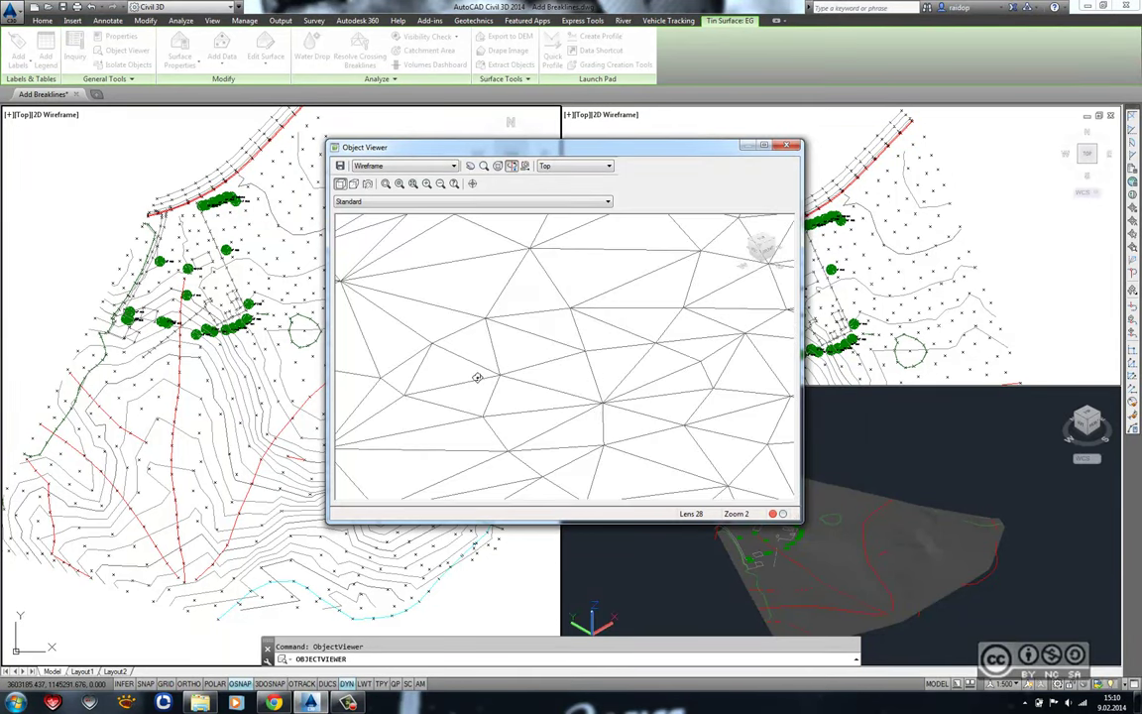
scroll(475, 376, down, 1)
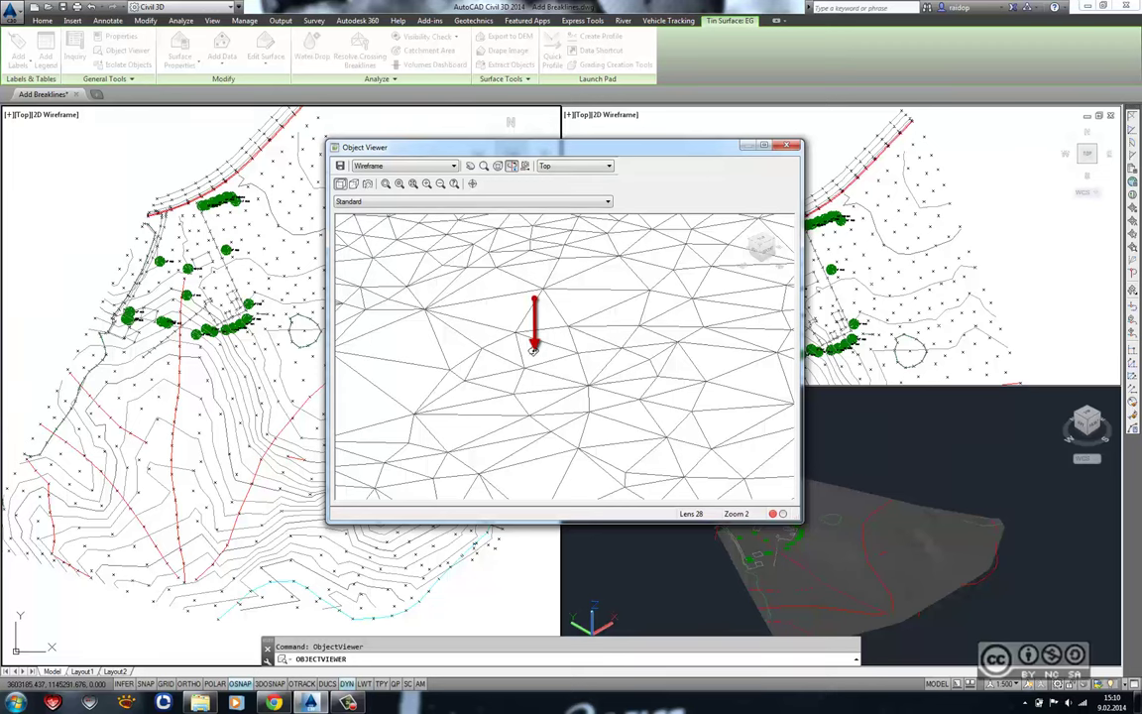
scroll(542, 368, down, 2)
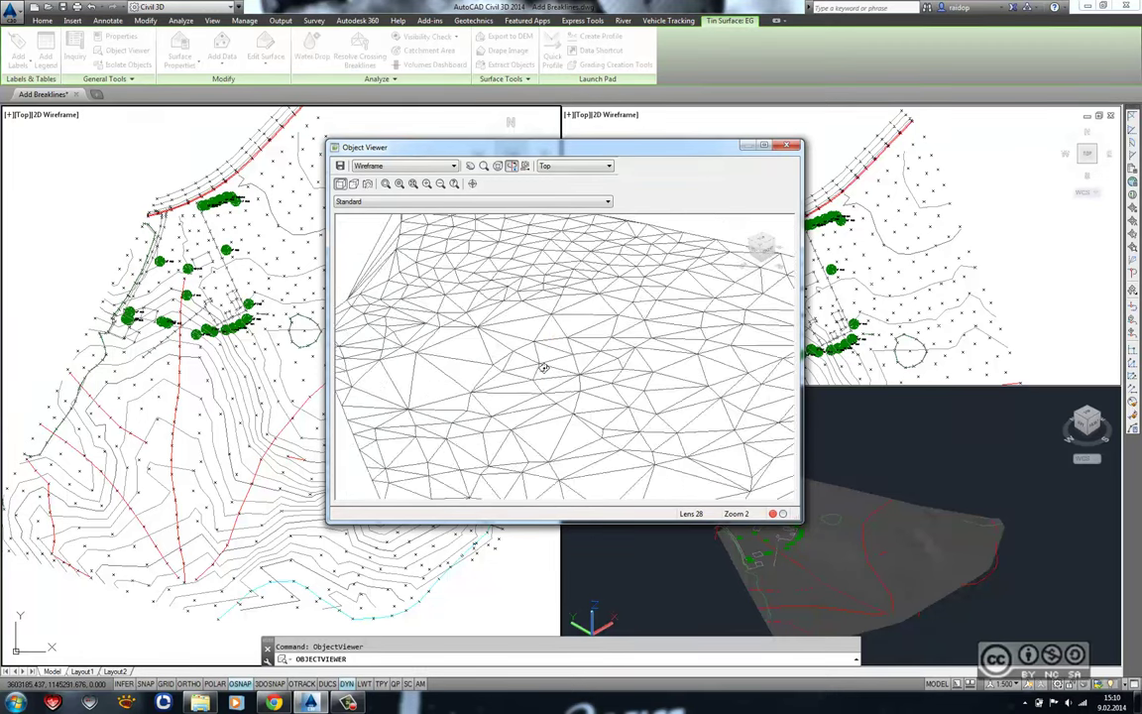
scroll(547, 365, down, 2)
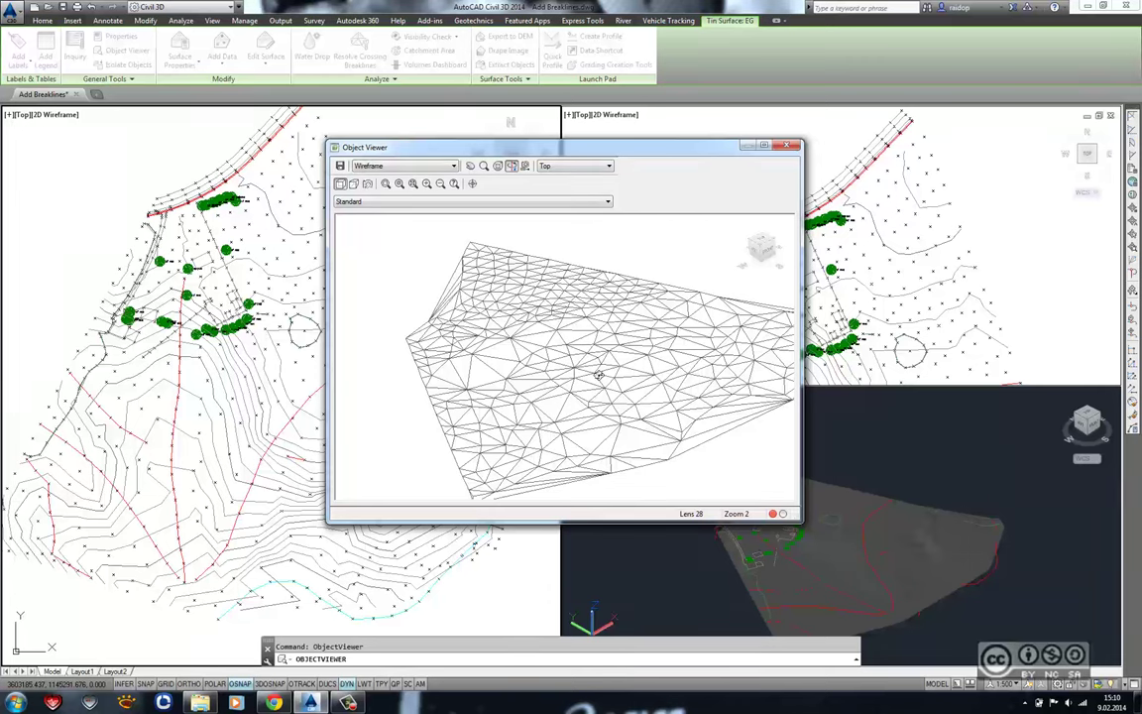
mouse_move(546, 343)
mouse_down()
mouse_move(618, 374)
mouse_move(558, 400)
mouse_move(566, 349)
mouse_move(569, 383)
mouse_up()
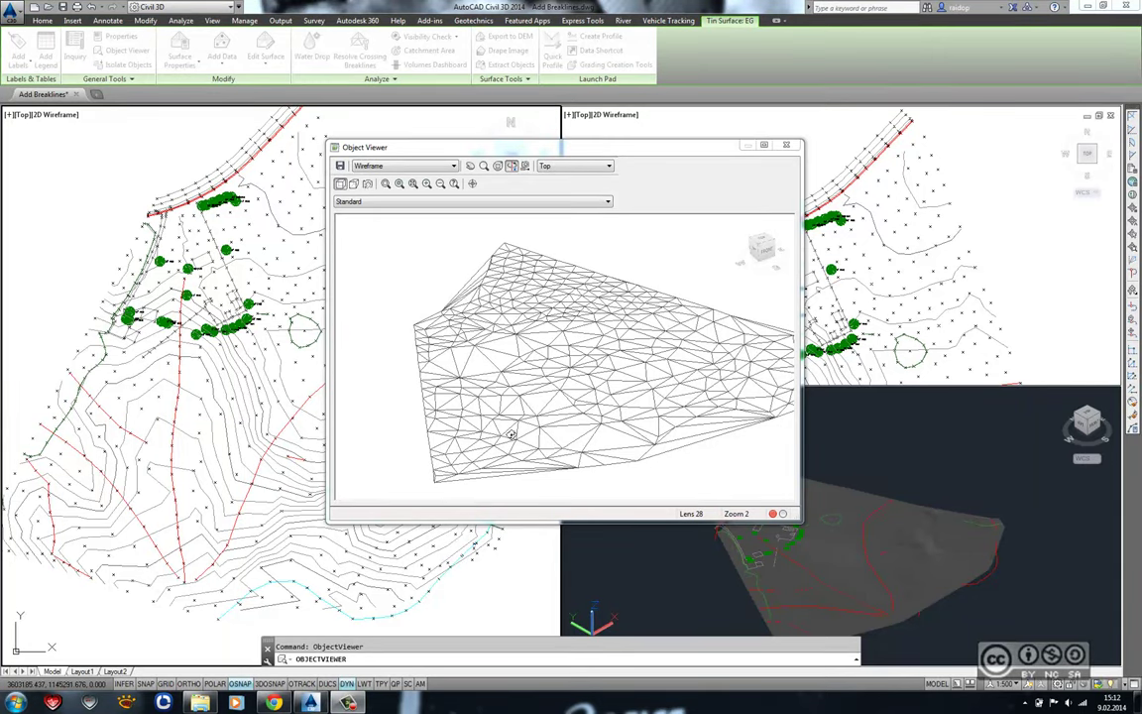
- Close the Object Viewer and show the Add Breaklines drawing tree in Toolspace Prospector
click(786, 146)
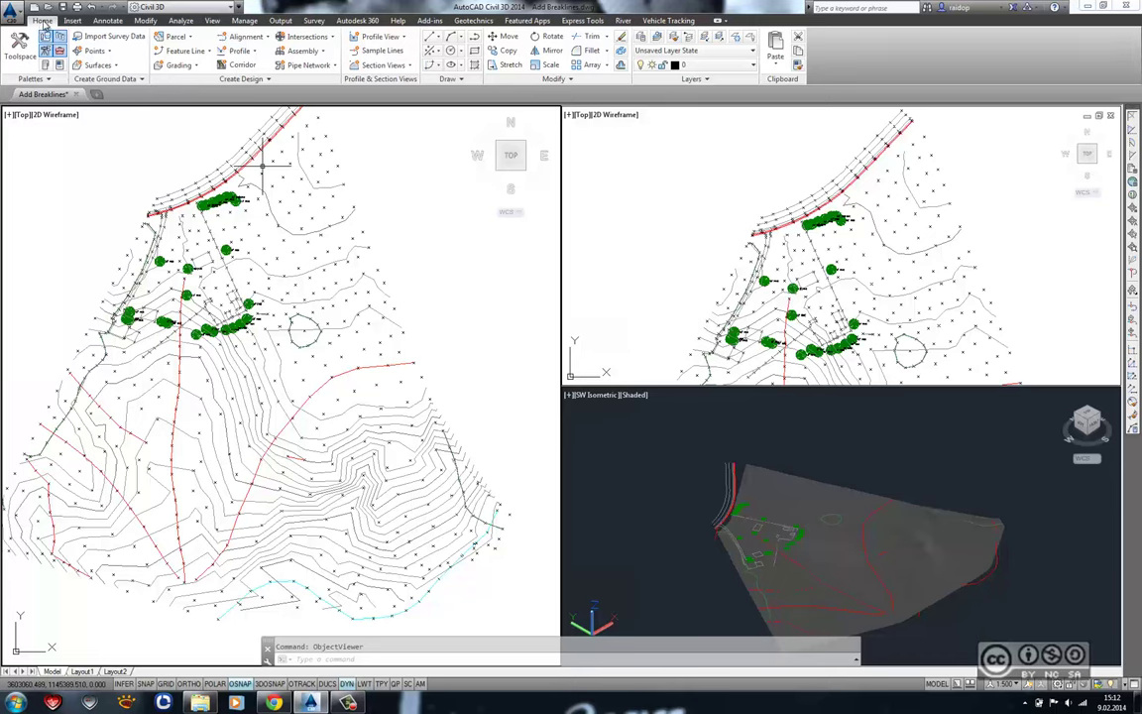
click(19, 46)
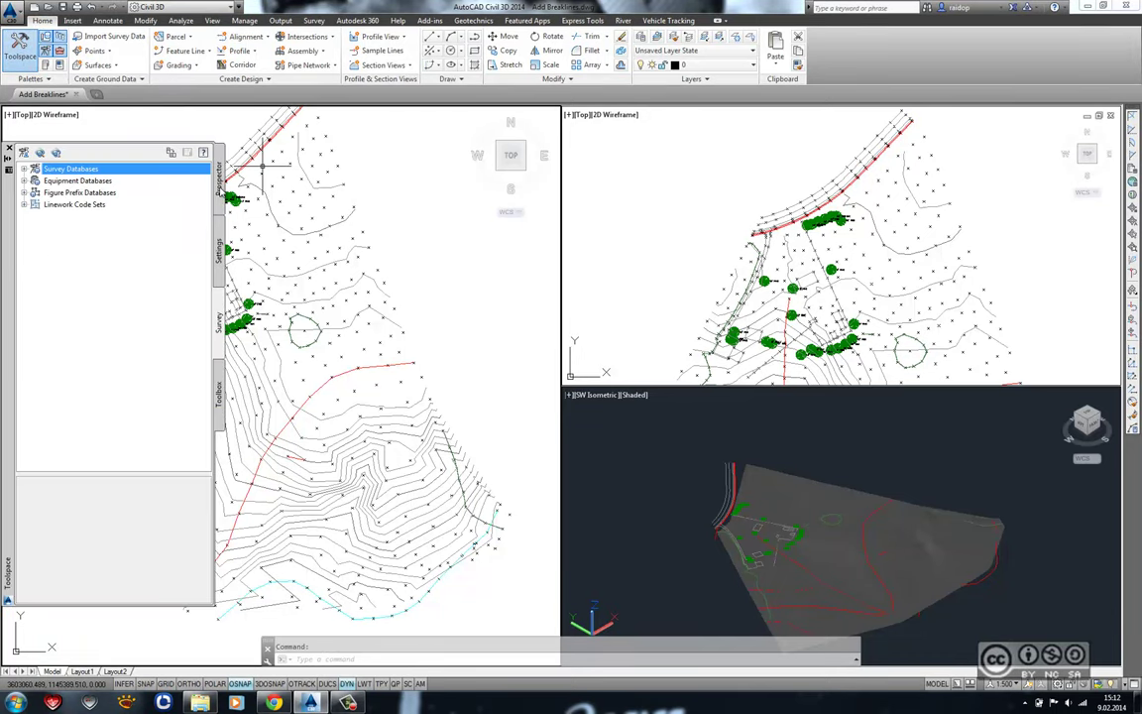
click(219, 169)
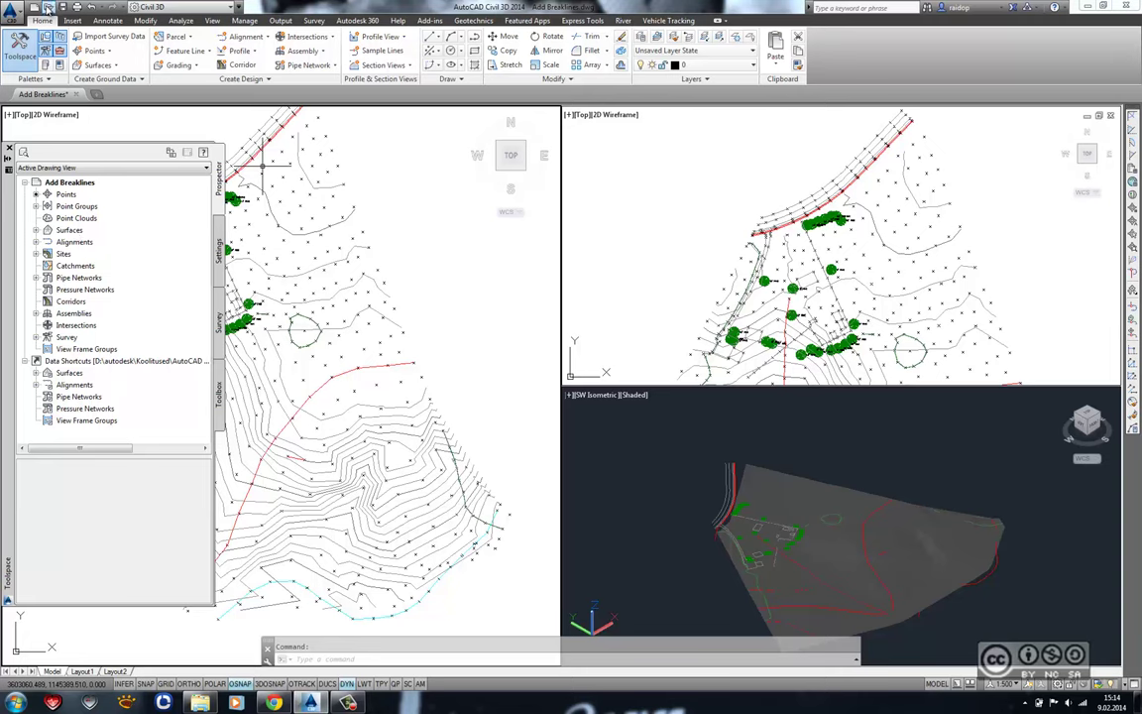
- Open the drawing Create an EG Surface.dwg
click(47, 7)
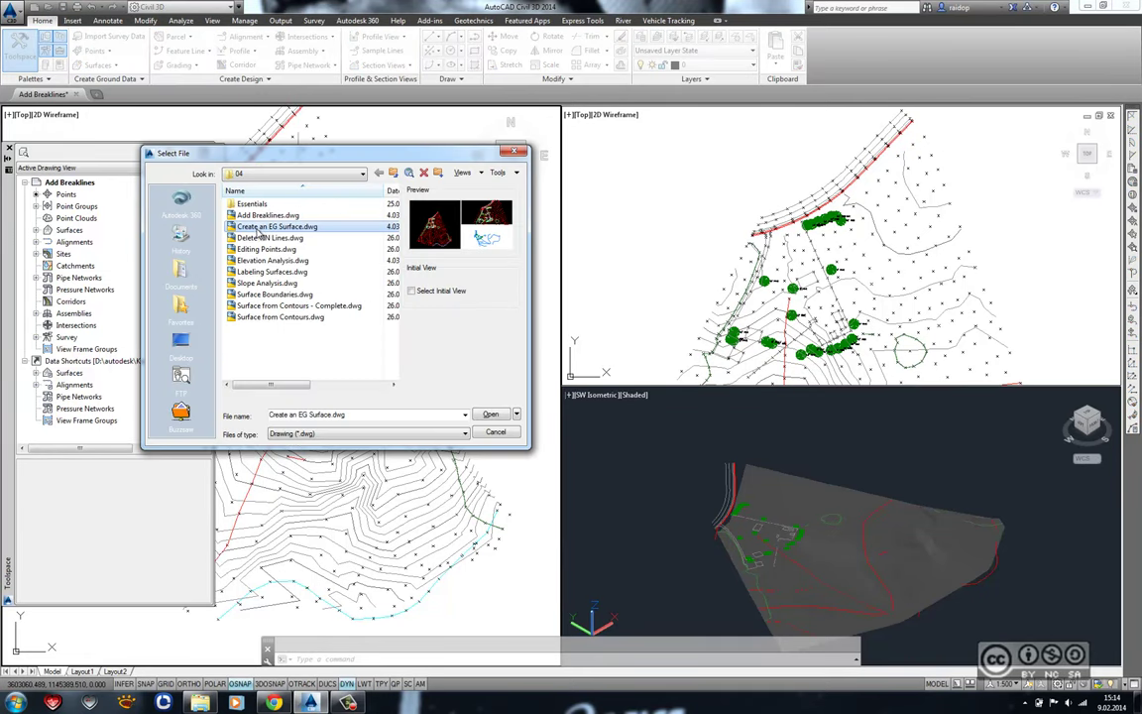
click(267, 226)
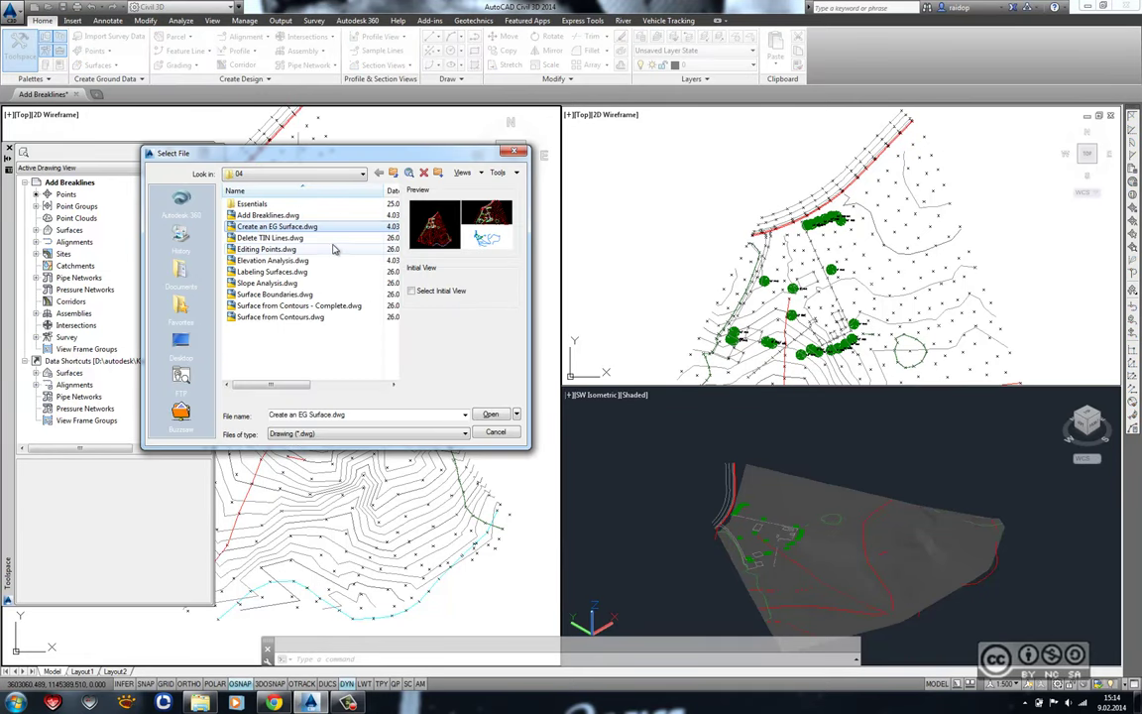
click(490, 414)
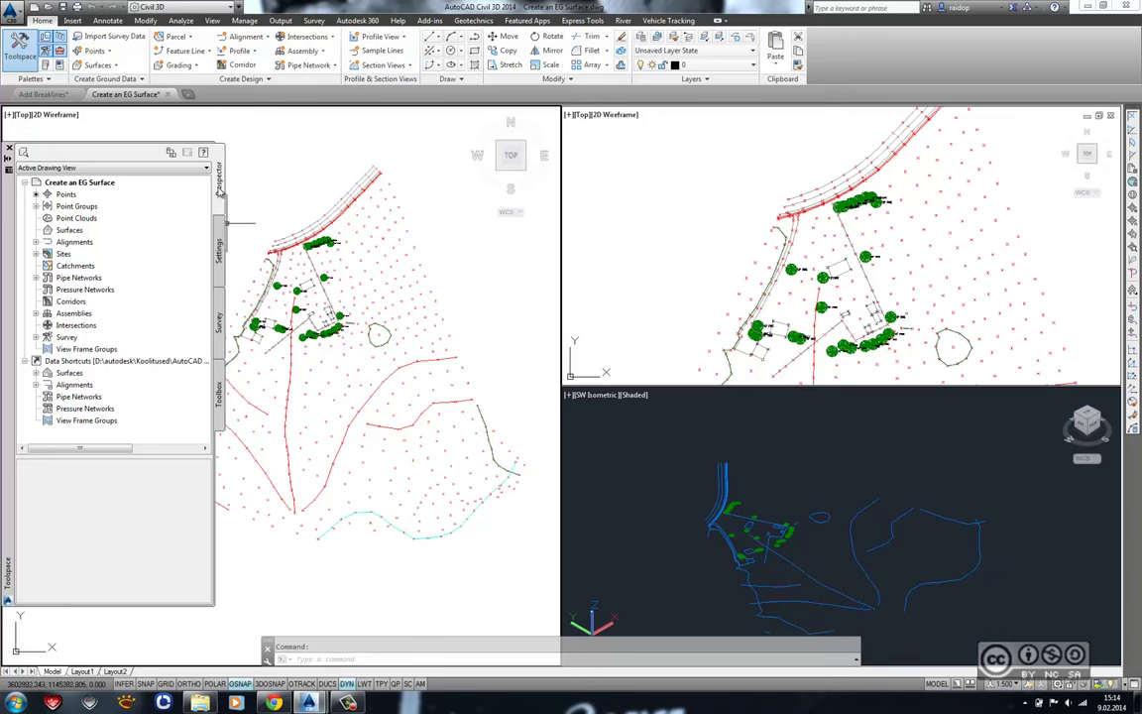
- From the Surfaces node, create surface 'EG' with style C-Existing Contours (0.5m)
right_click(69, 231)
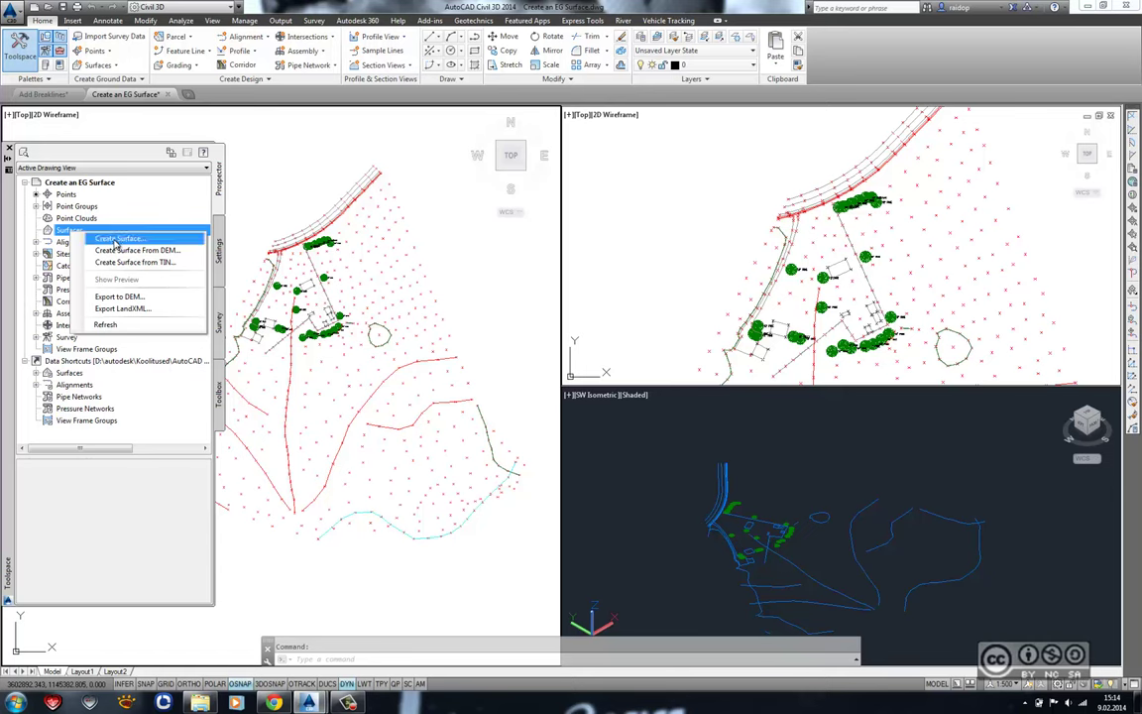
click(116, 240)
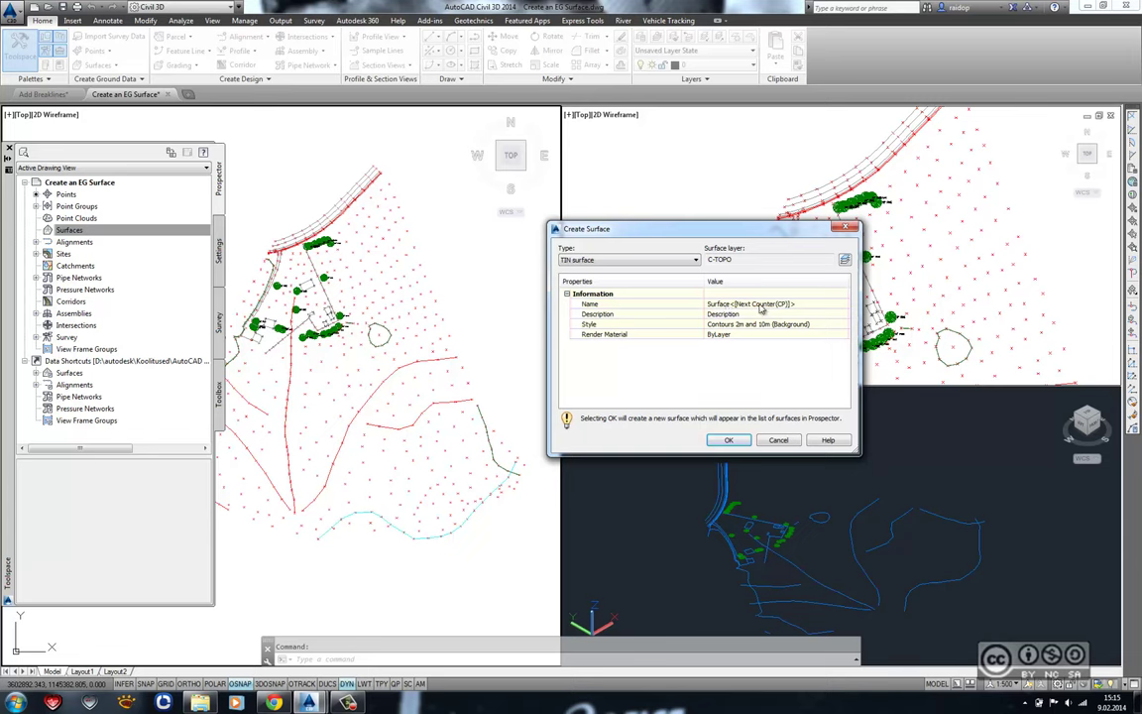
click(795, 303)
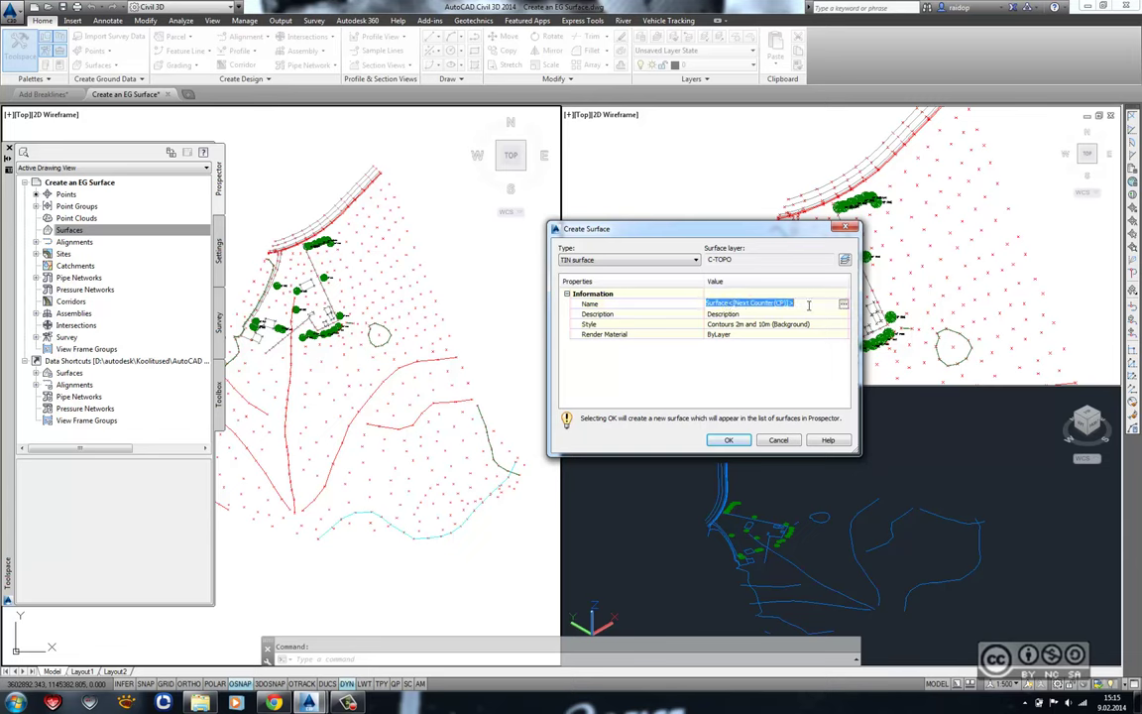
text(E)
text(G)
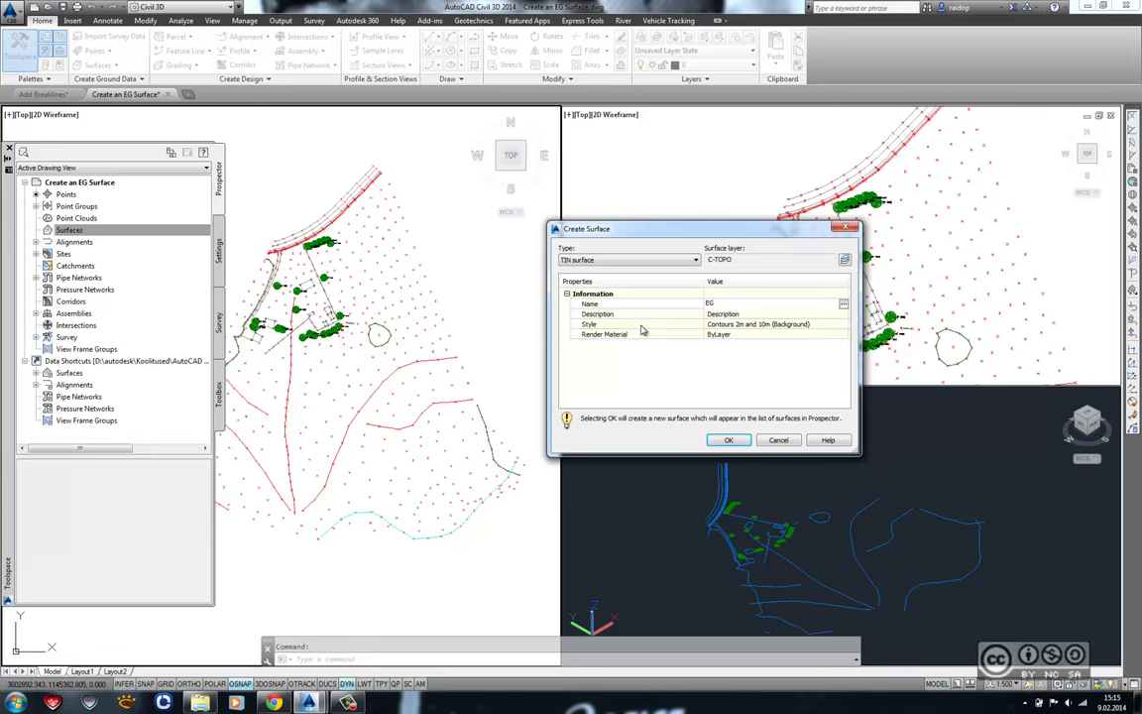
click(816, 326)
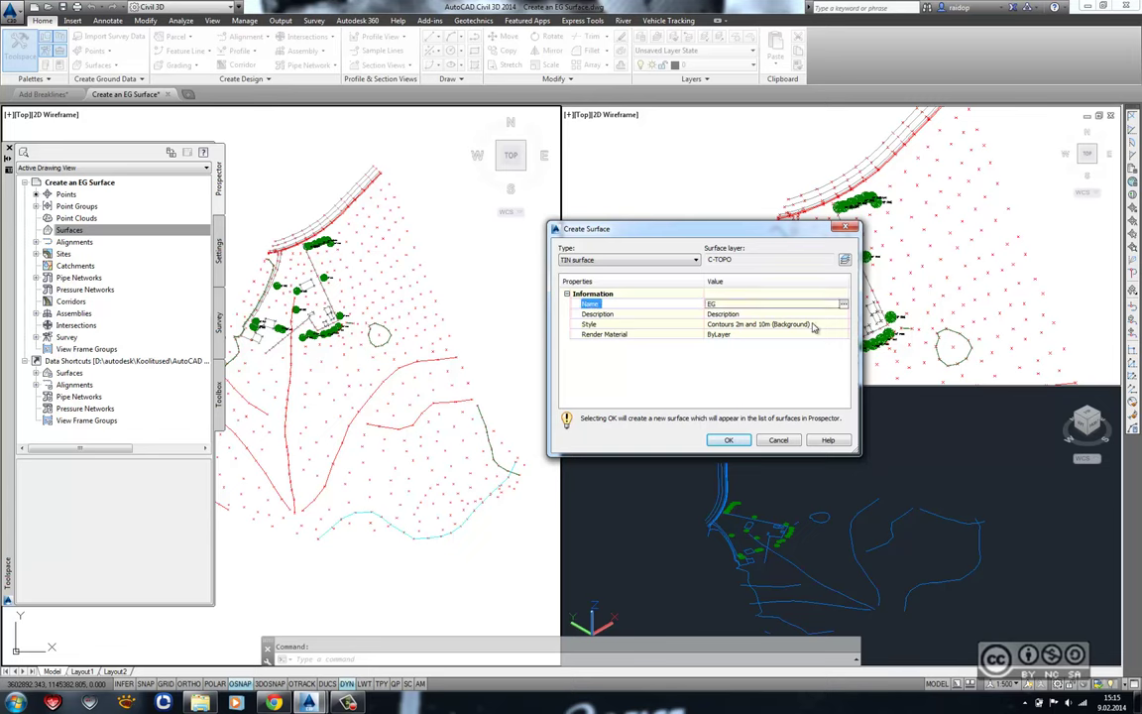
click(844, 325)
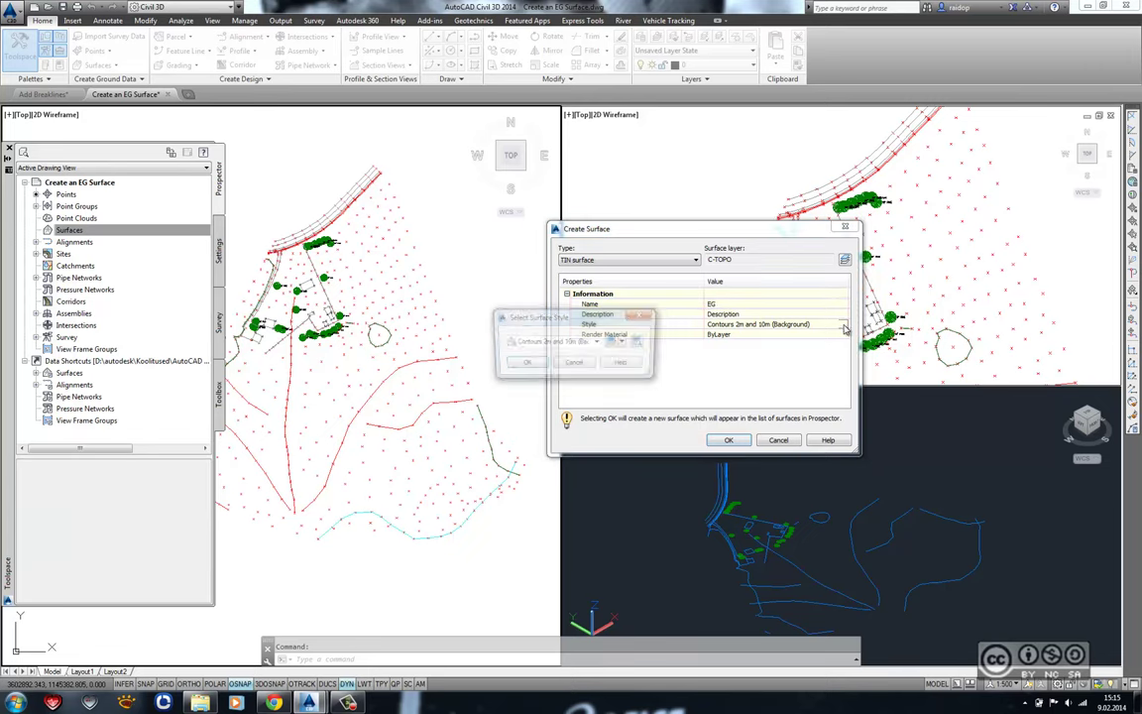
click(598, 342)
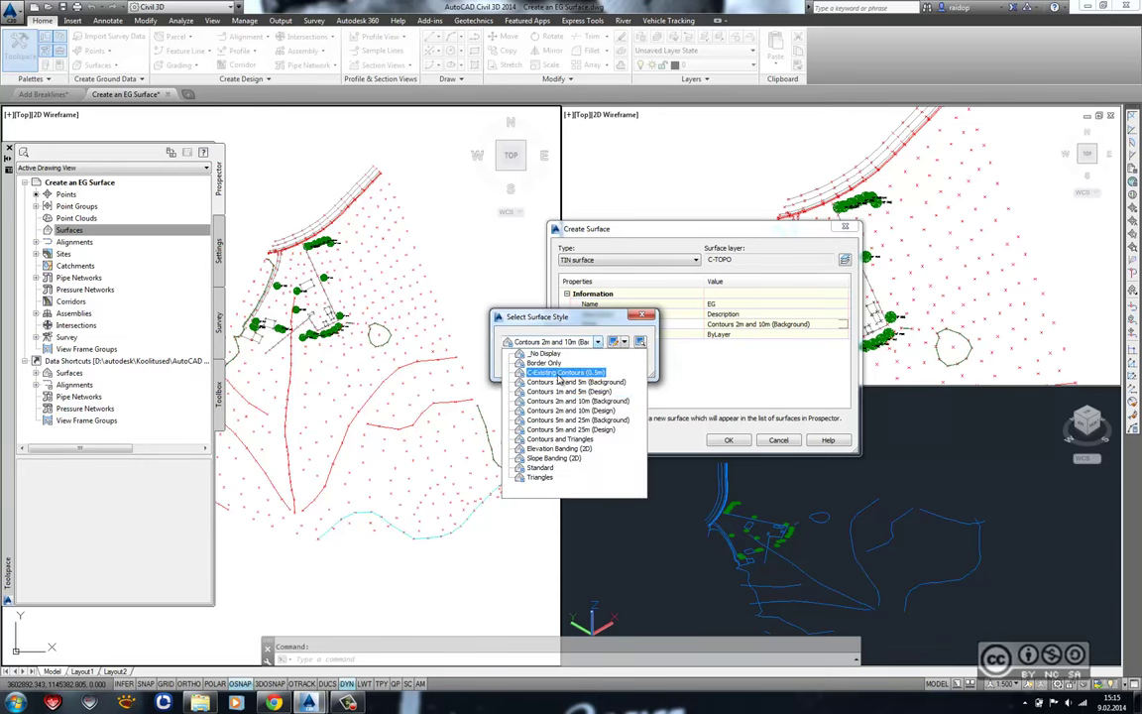
click(588, 373)
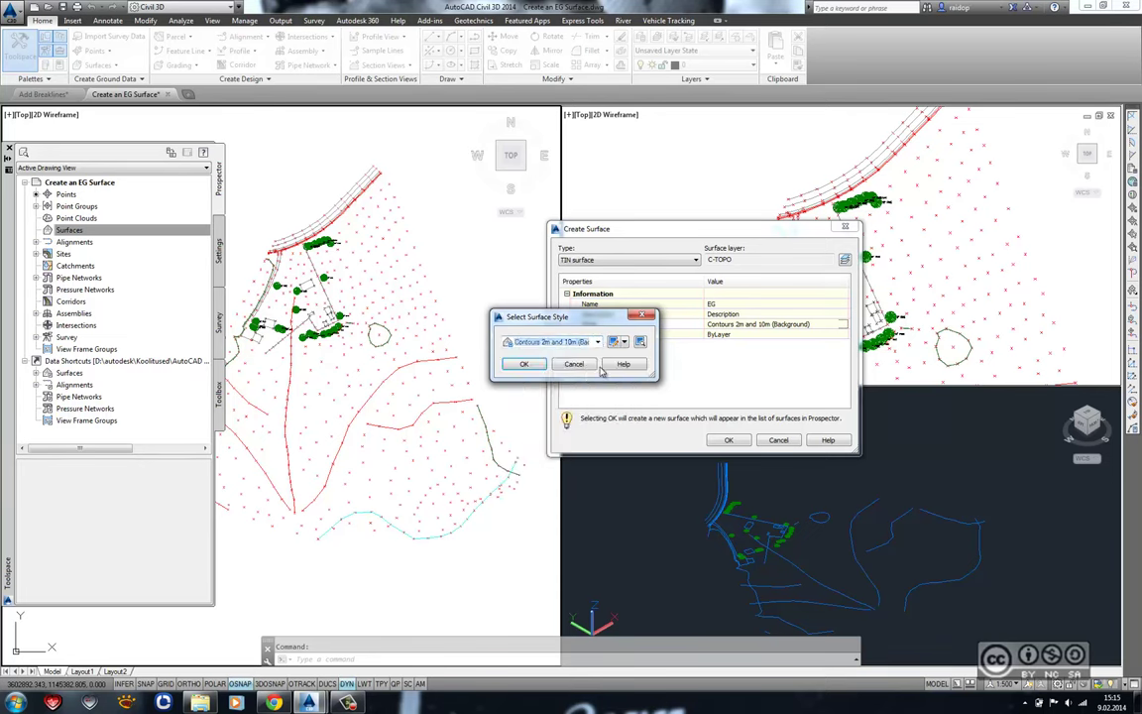
click(525, 366)
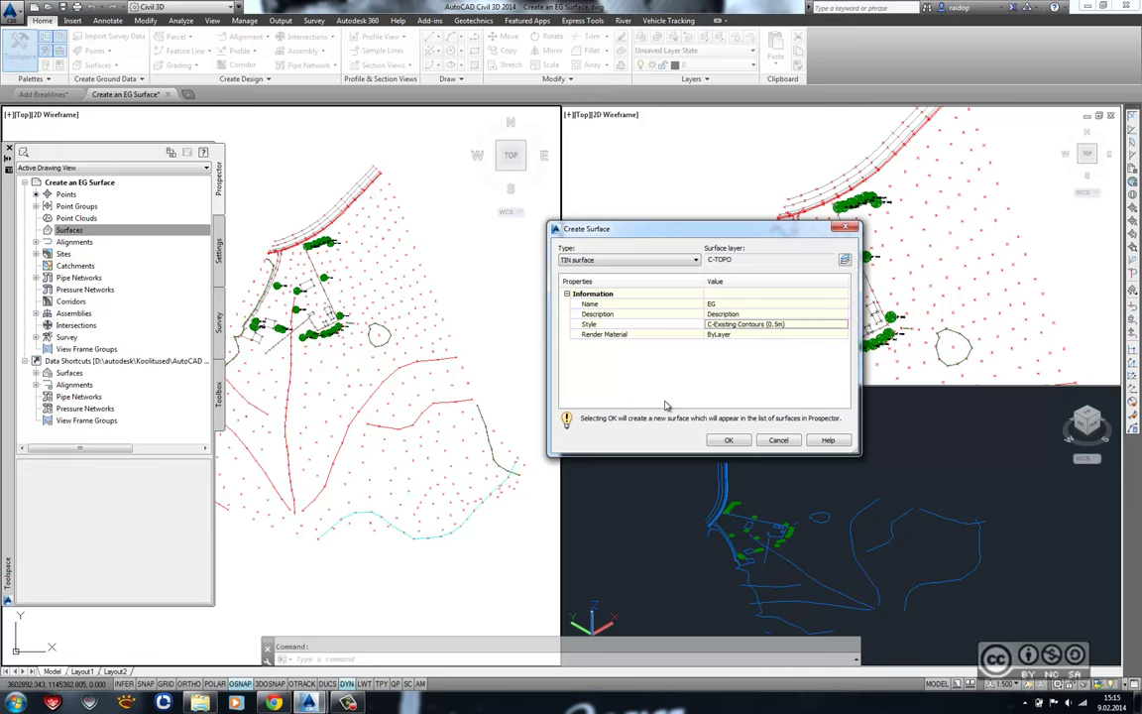
click(729, 440)
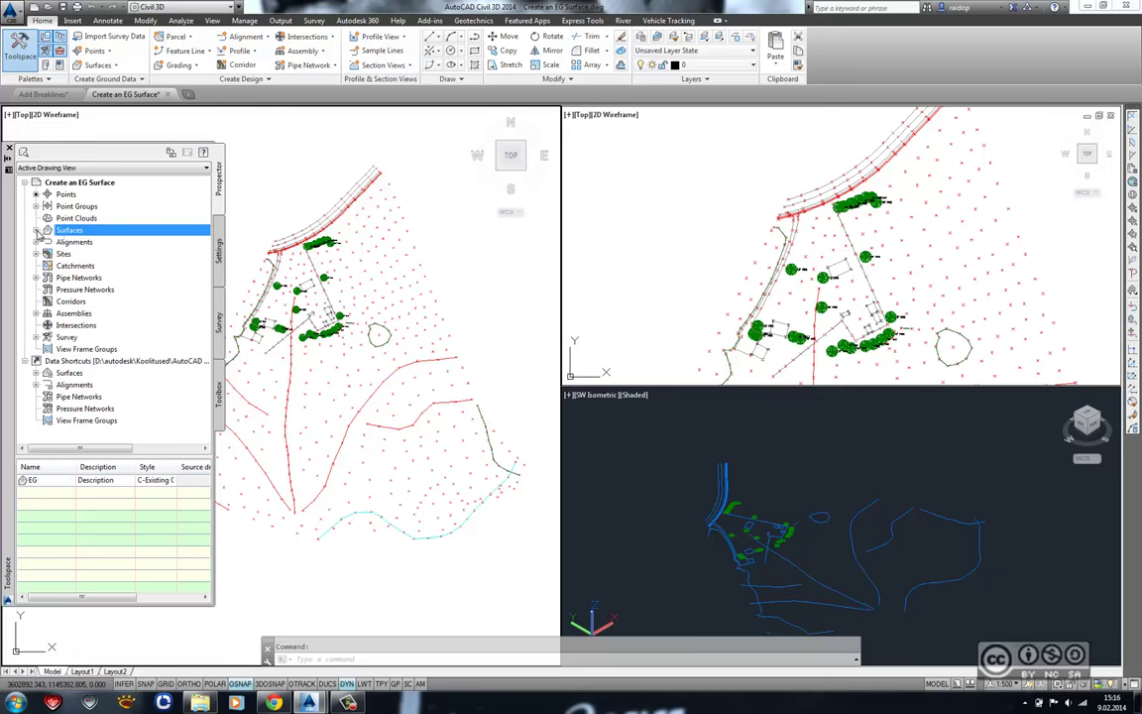
- Expand Surfaces > EG > Definition in the Prospector tree
click(35, 230)
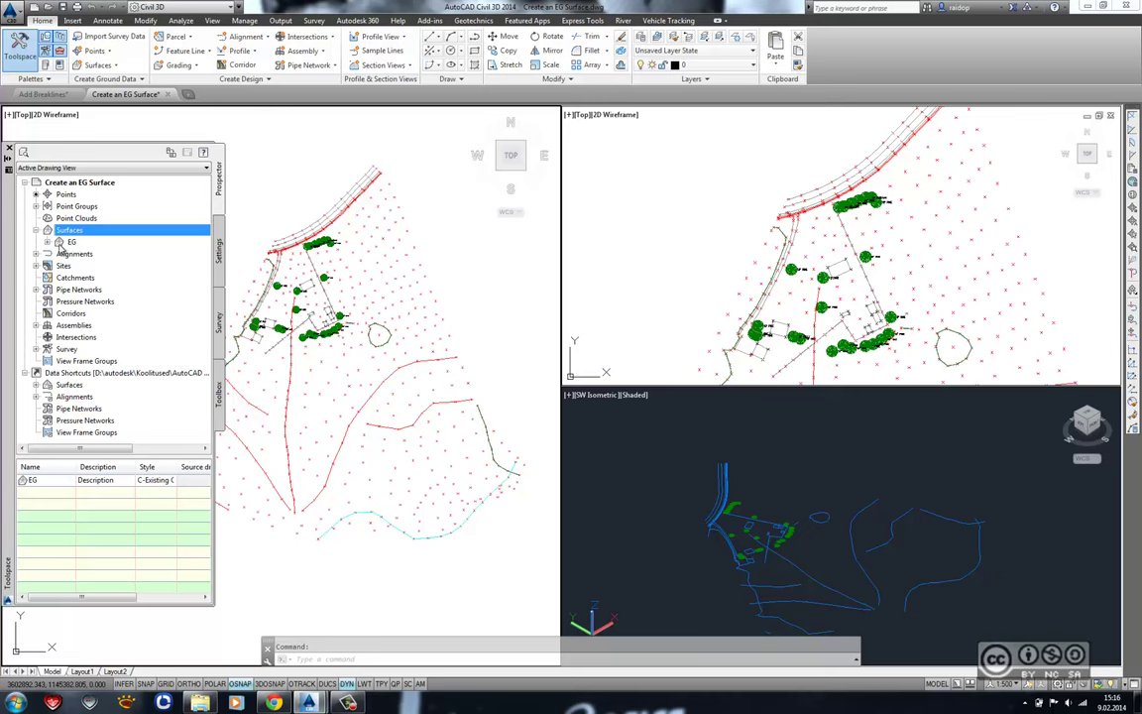
click(48, 243)
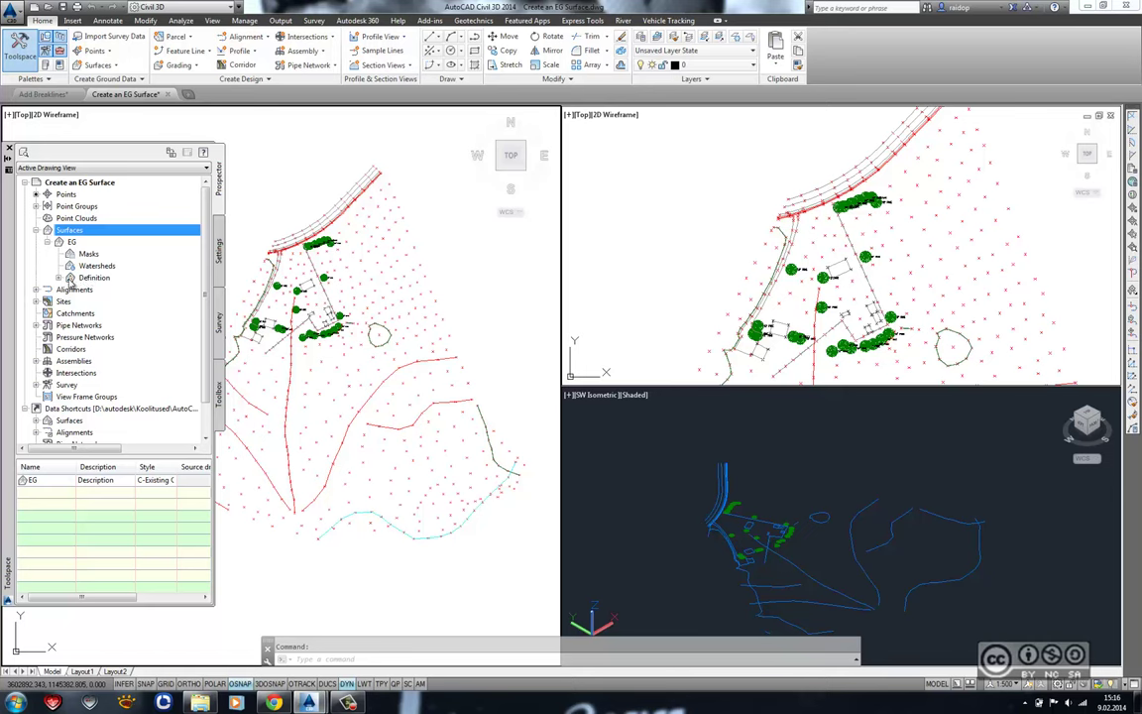
click(59, 279)
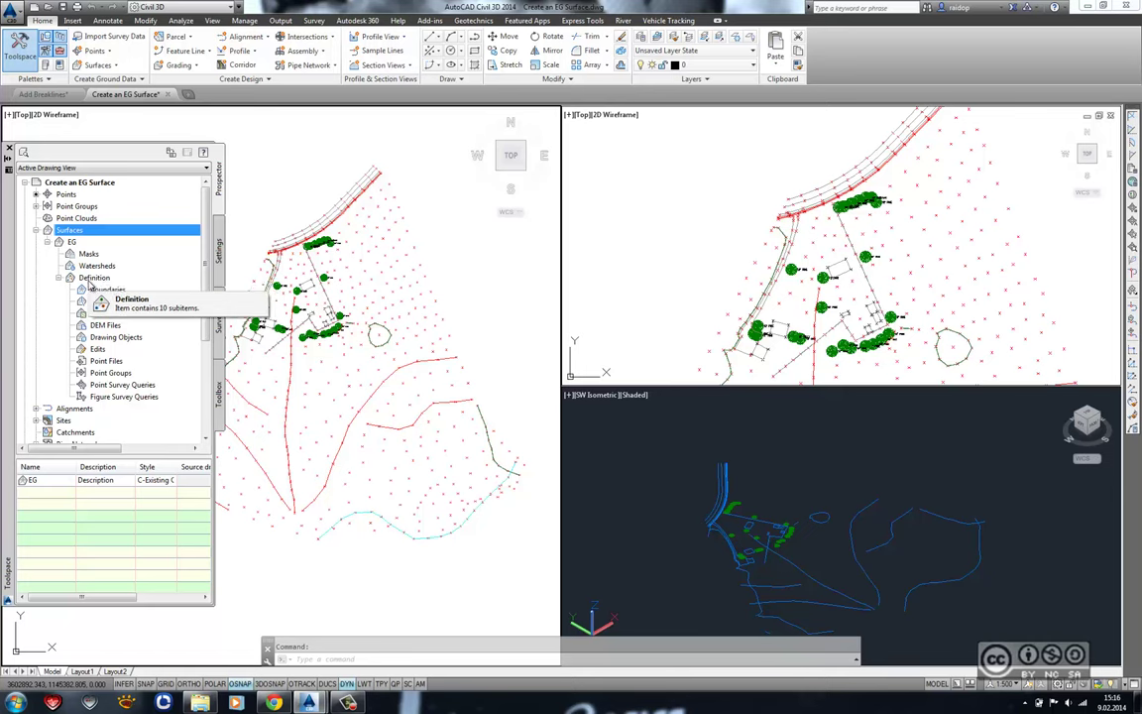
- Add the Ground Shots point group to the EG surface definition, then deselect the surface
right_click(112, 376)
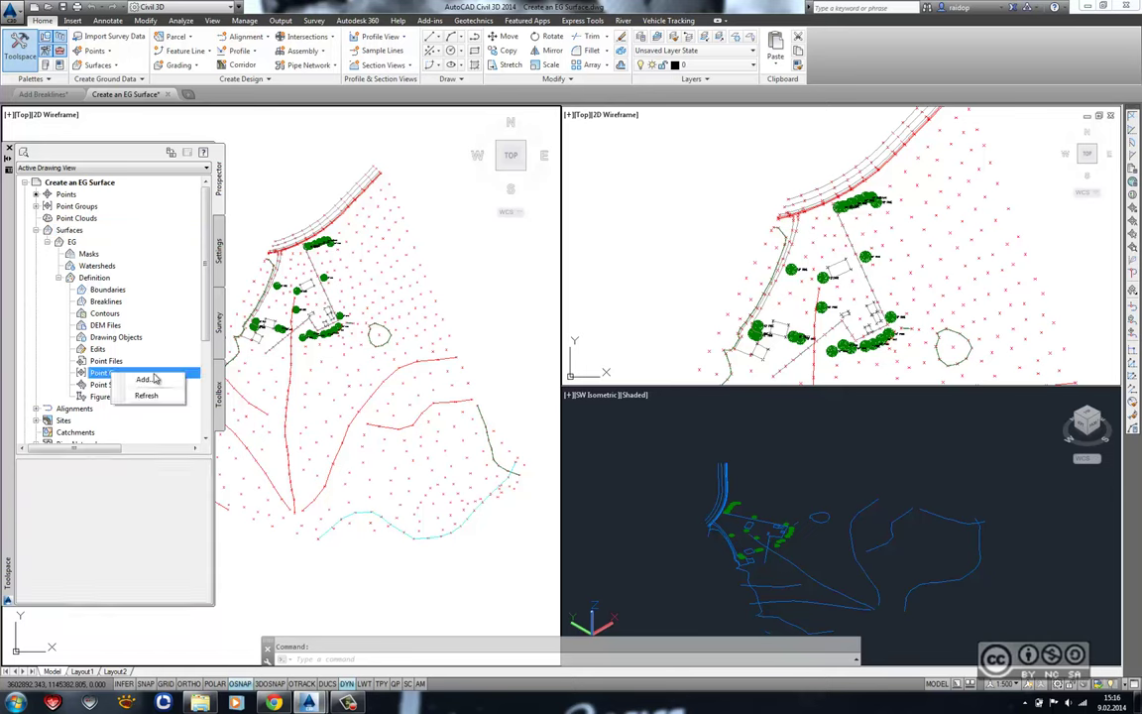
click(145, 379)
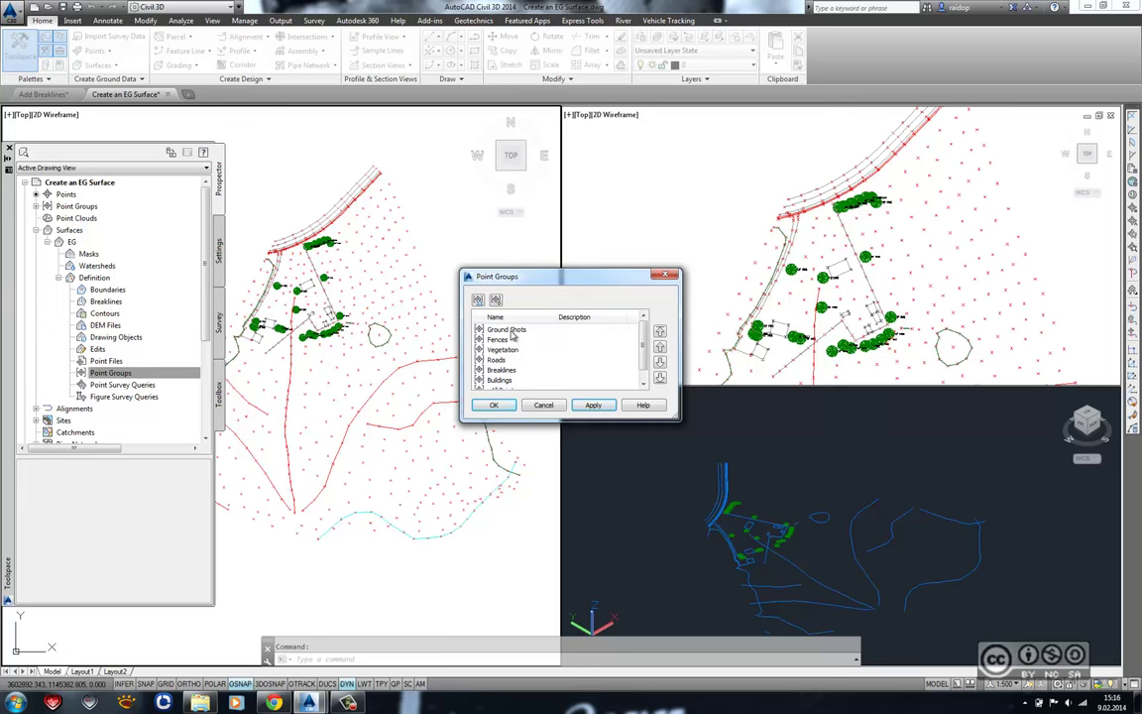
click(525, 331)
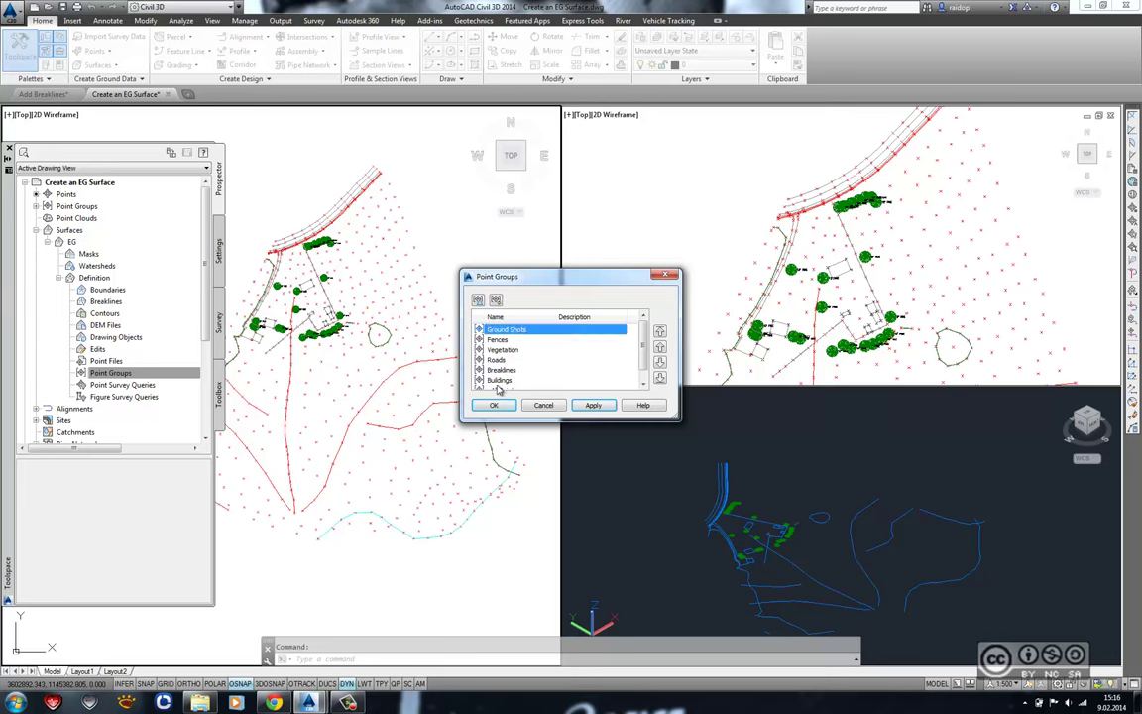
click(493, 405)
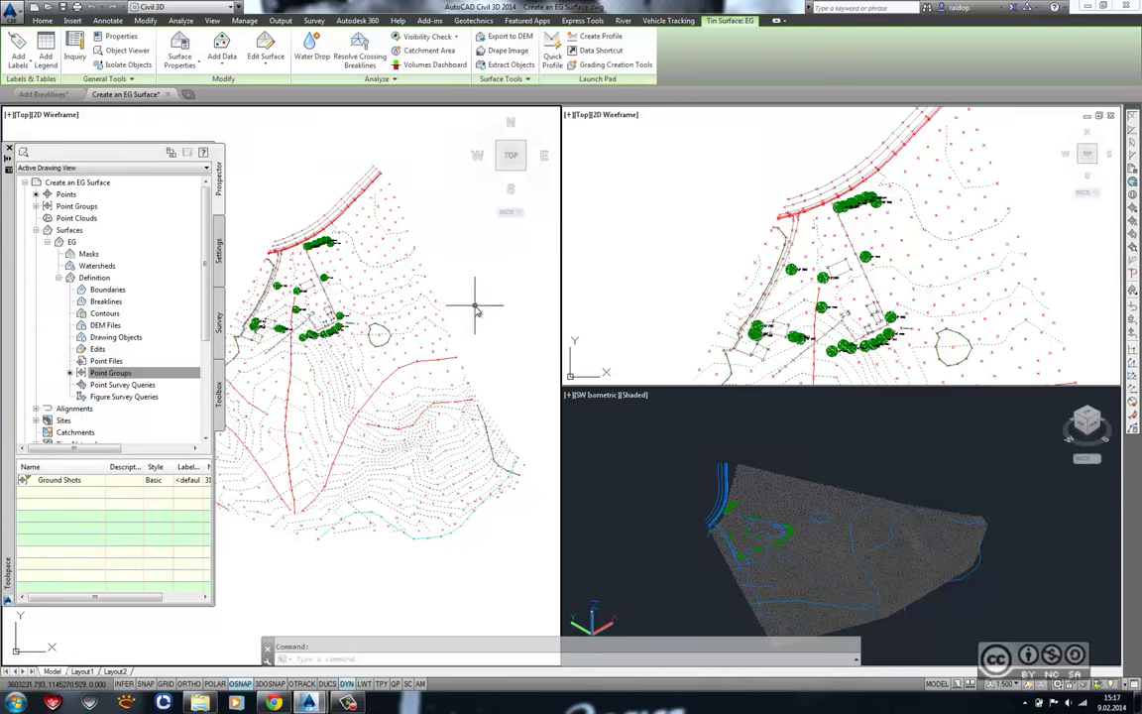
key(Escape)
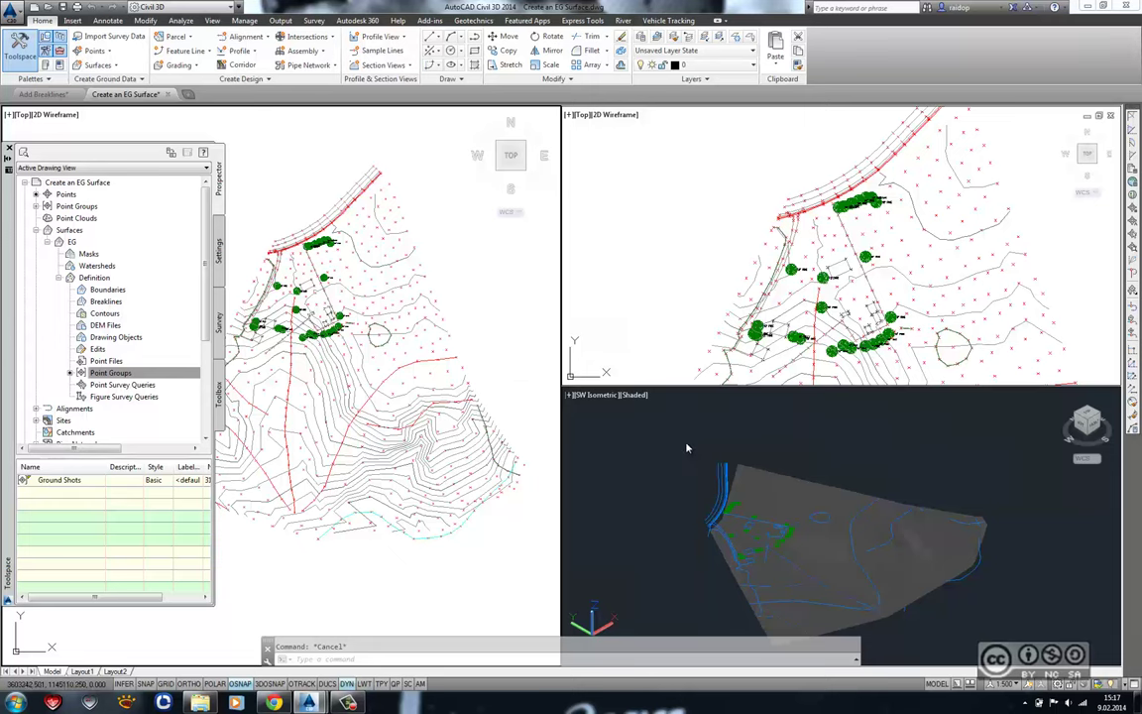
- Switch the isometric viewport's visual style to 2D Wireframe, then to Conceptual
click(635, 396)
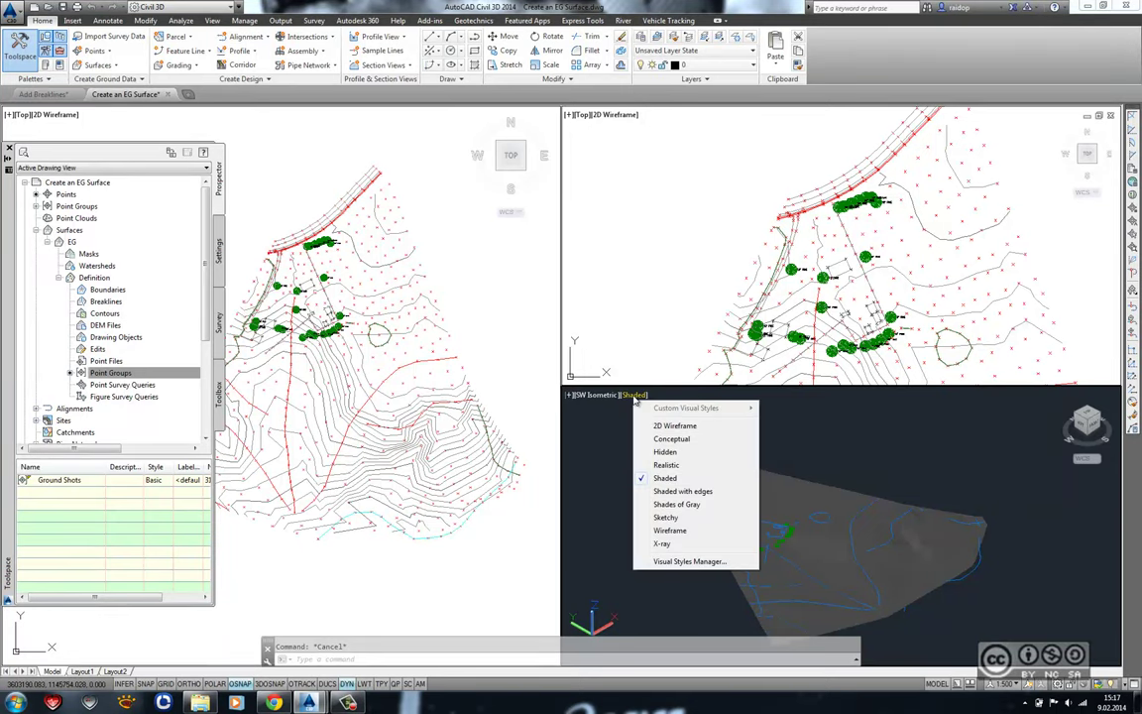
click(680, 427)
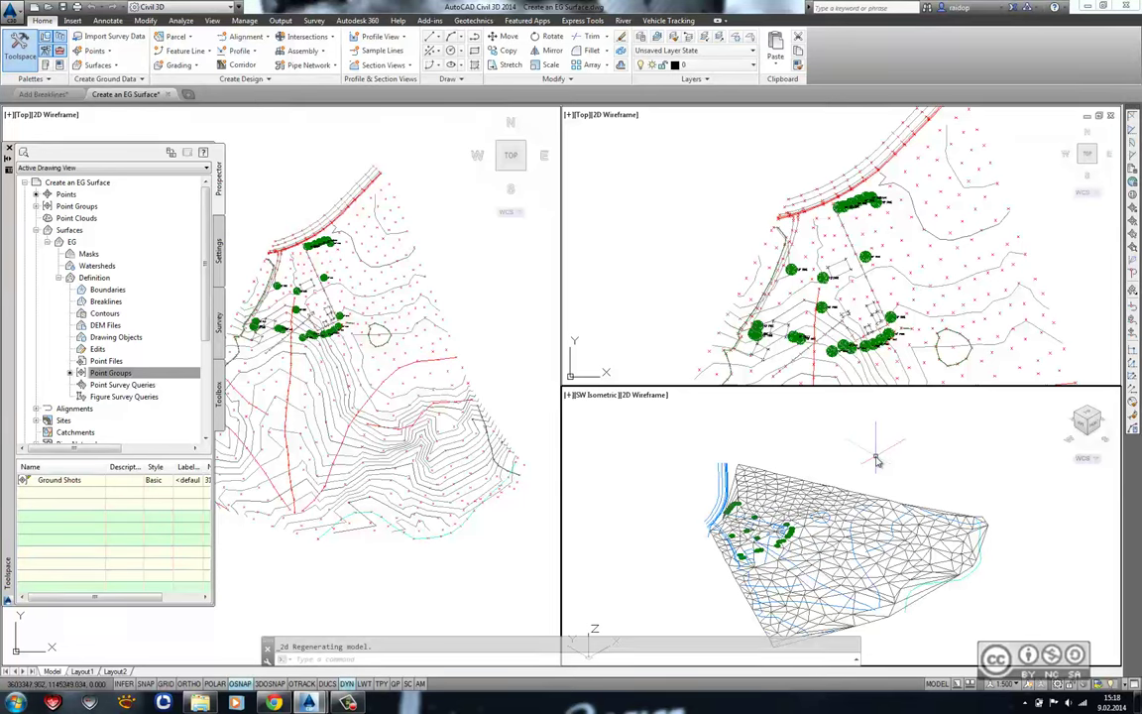
click(646, 395)
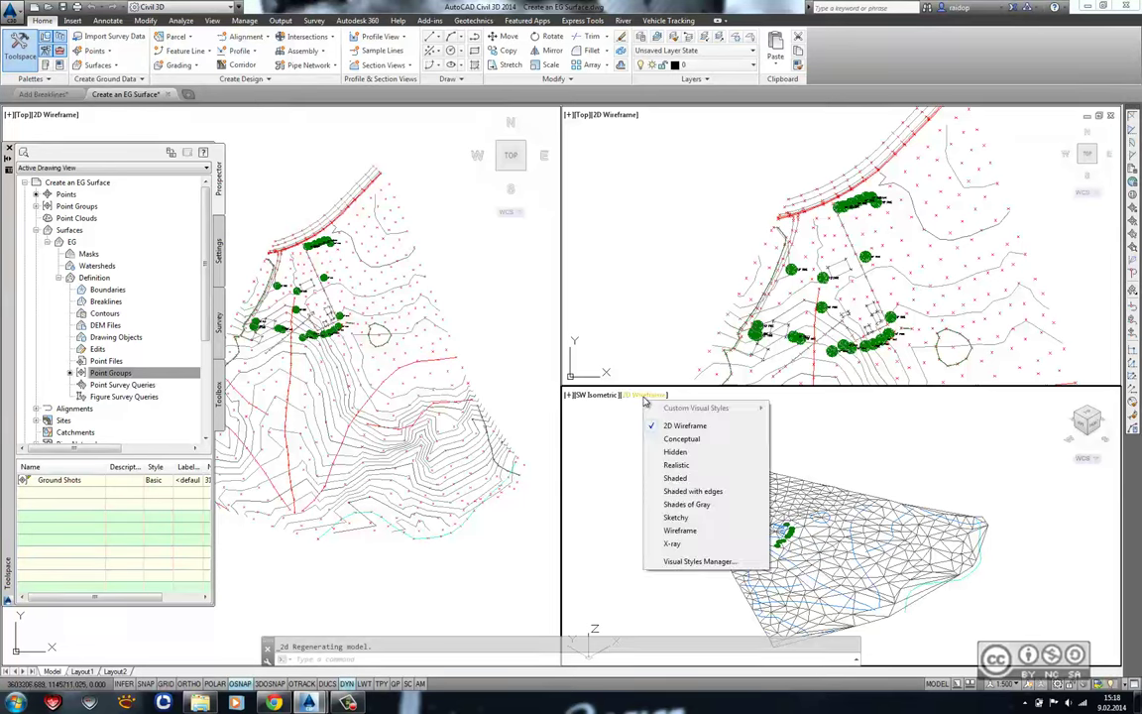
click(682, 439)
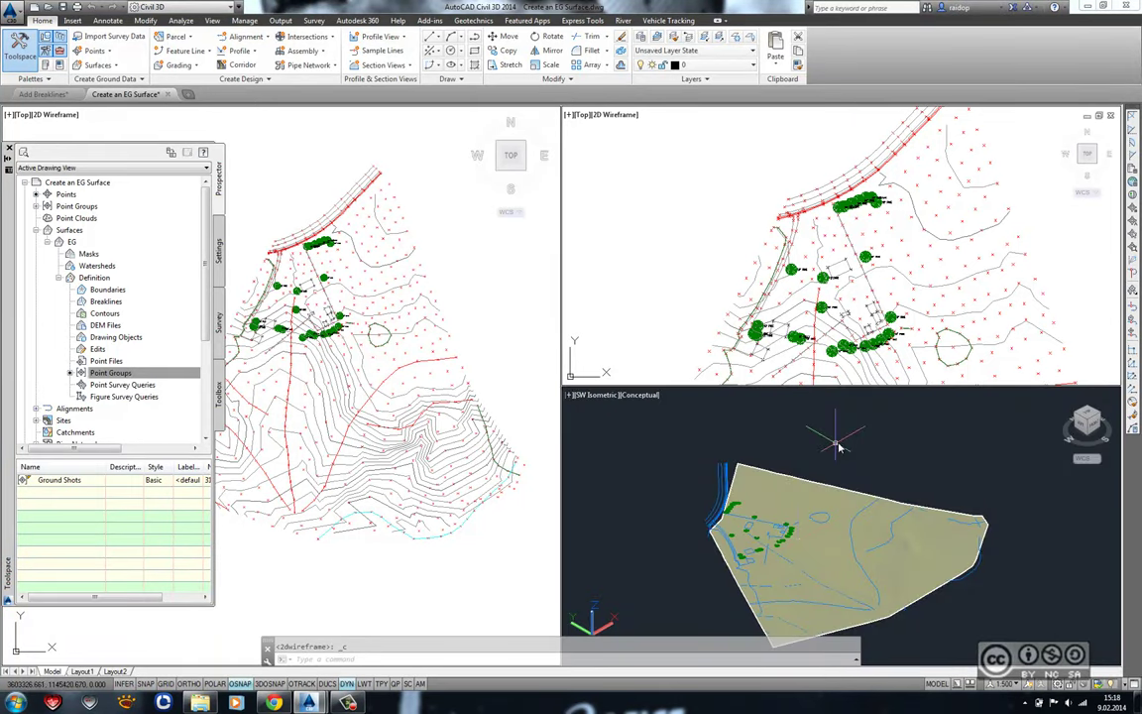
- Orbit the isometric view and zoom in until the Conceptual EG mesh fills it
mouse_move(706, 573)
shift+middle_down()
mouse_move(684, 536)
mouse_move(653, 530)
mouse_move(668, 544)
shift+middle_up()
scroll(668, 543, up, 3)
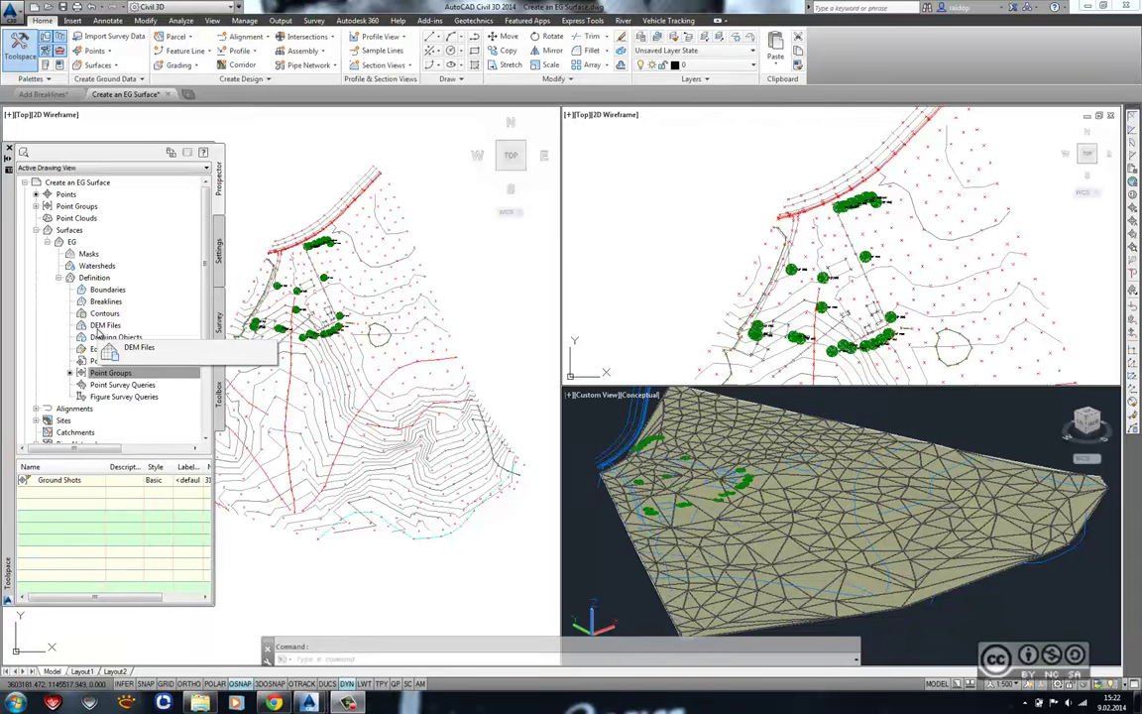
drag(98, 336, 159, 330)
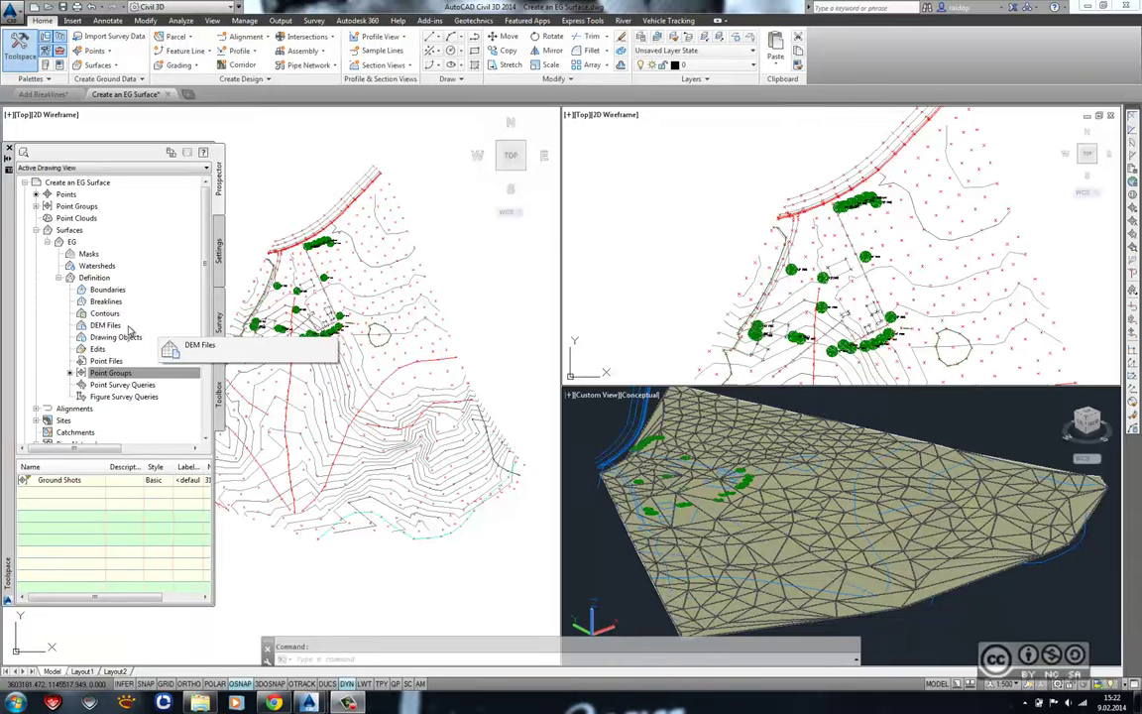
drag(159, 330, 140, 330)
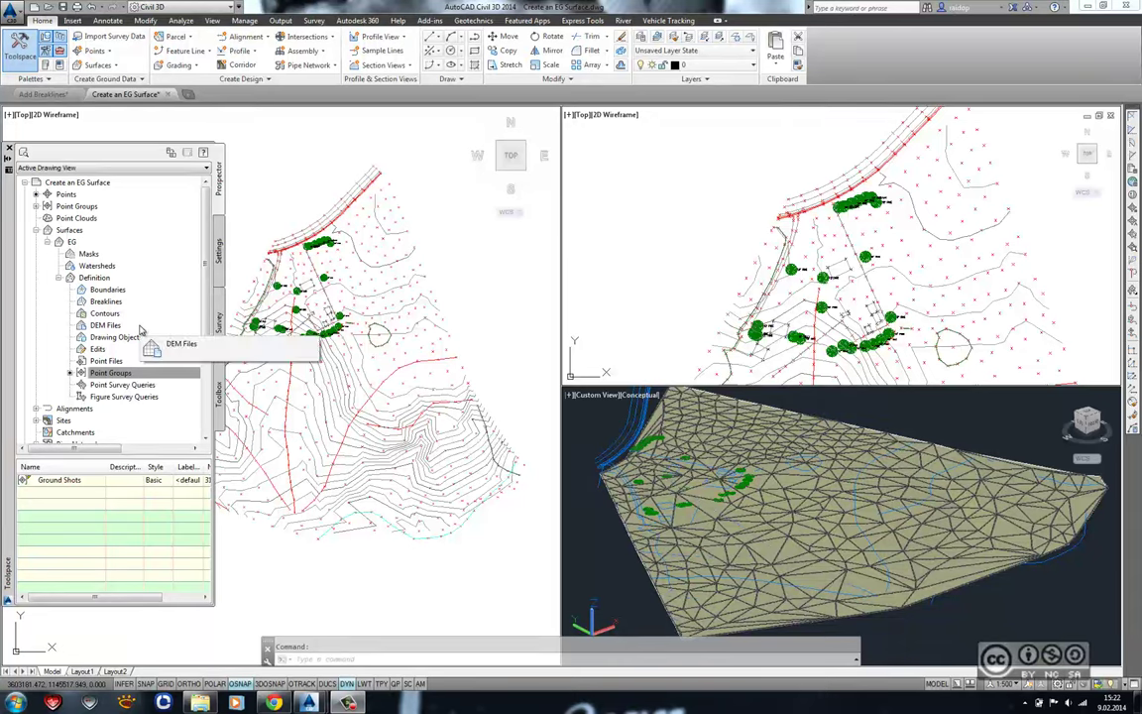
mouse_move(140, 330)
mouse_down()
mouse_move(105, 333)
mouse_move(137, 333)
mouse_up()
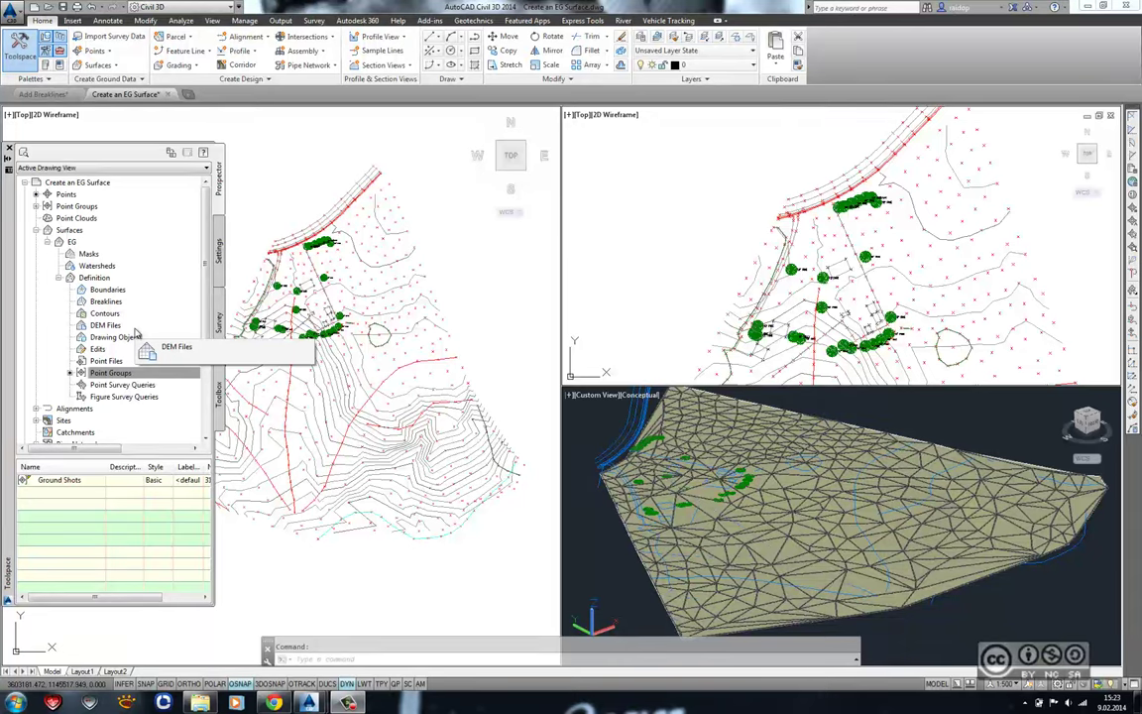
drag(136, 333, 160, 343)
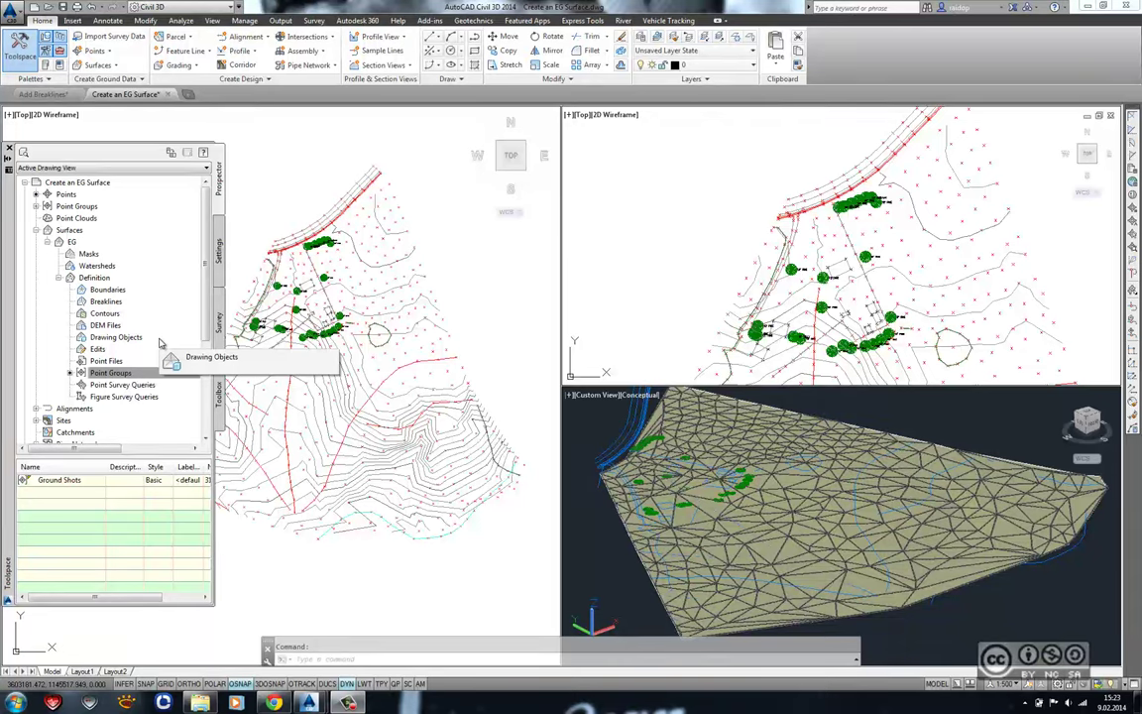
drag(159, 342, 136, 341)
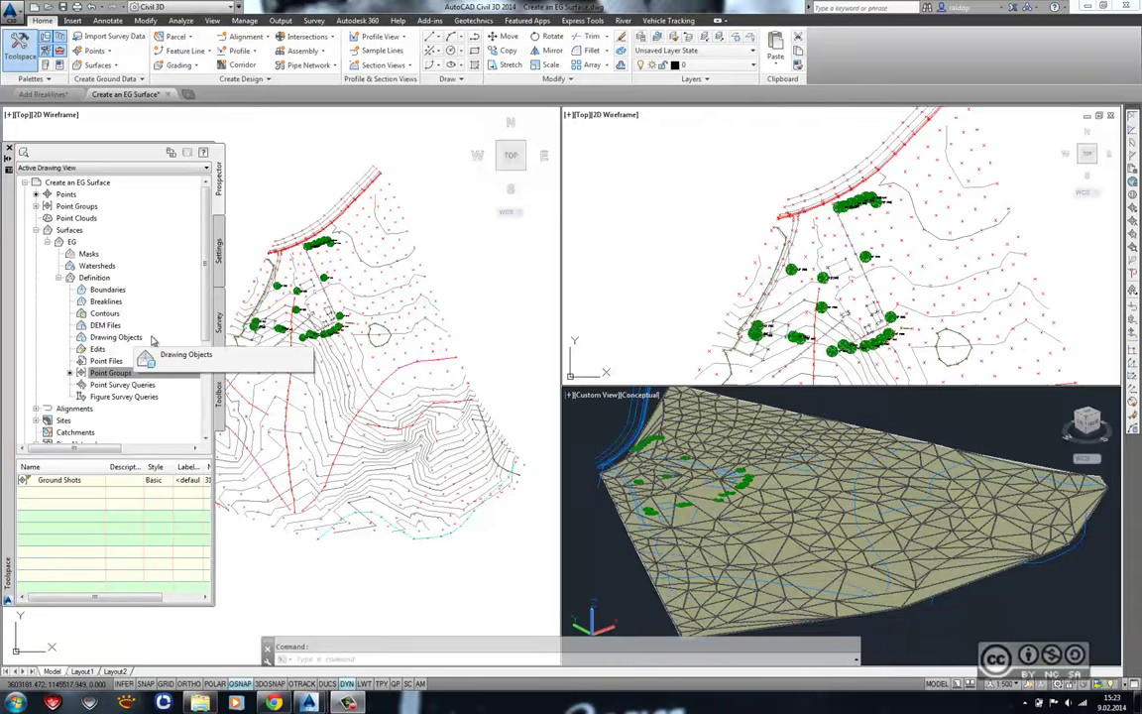
drag(136, 340, 155, 342)
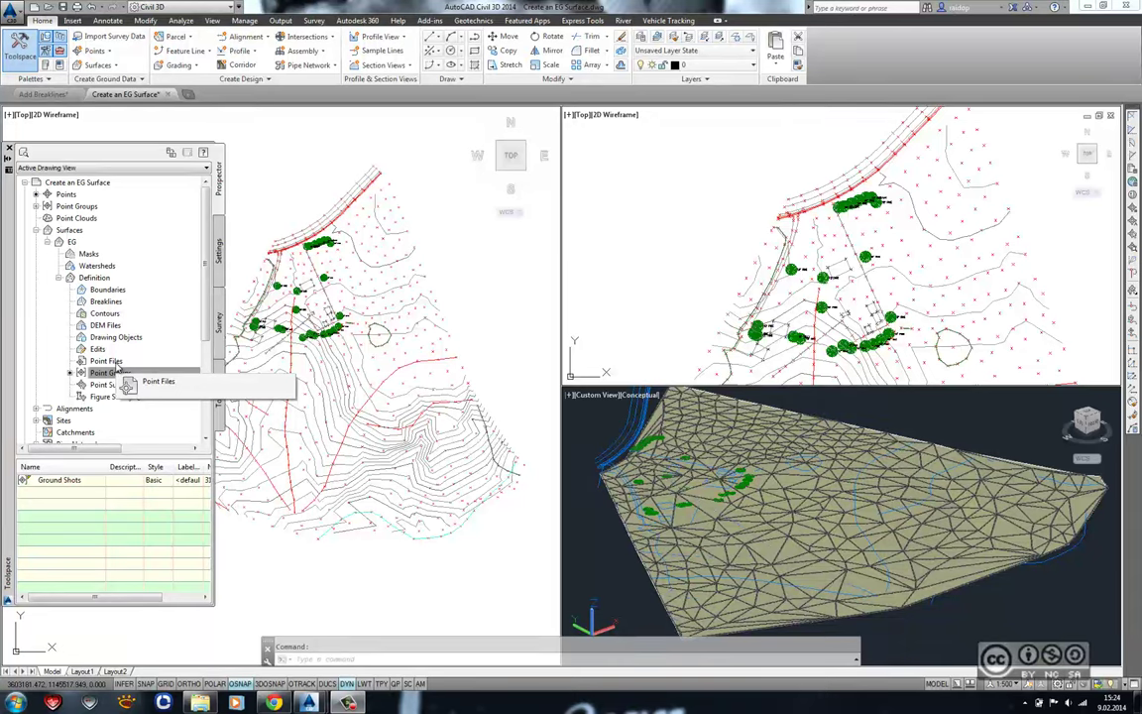
drag(117, 367, 57, 364)
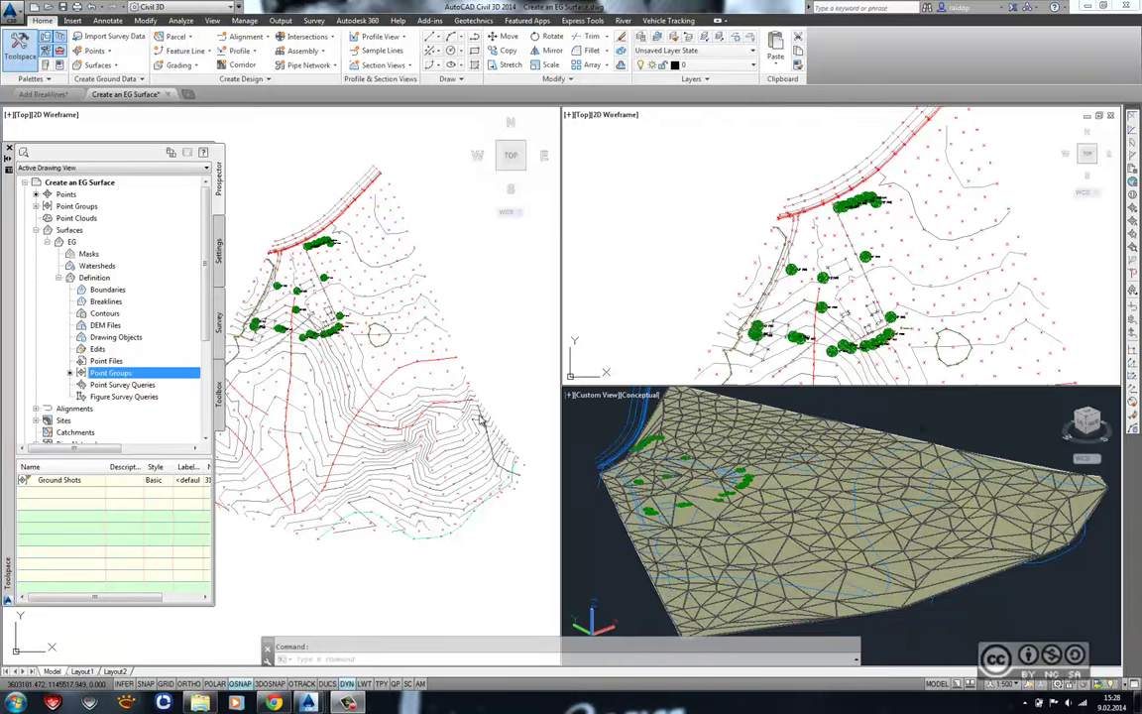
- Select the EG Breaklines definition item, then reopen Add Breaklines.dwg
click(109, 301)
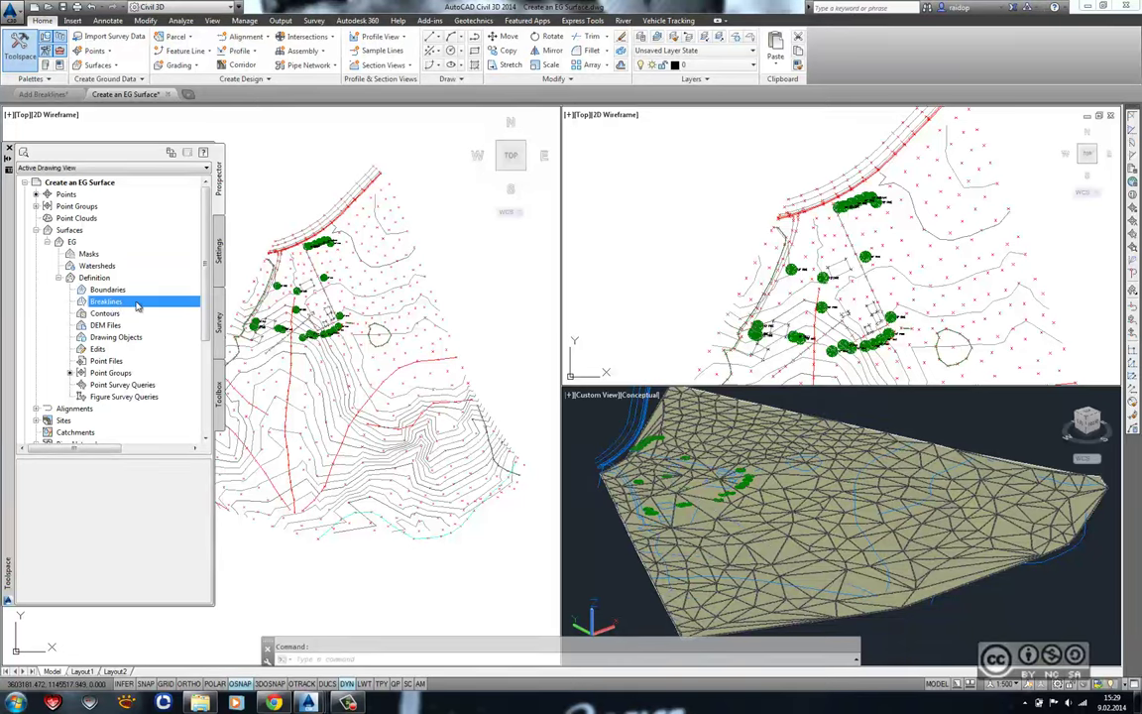
drag(115, 309, 137, 305)
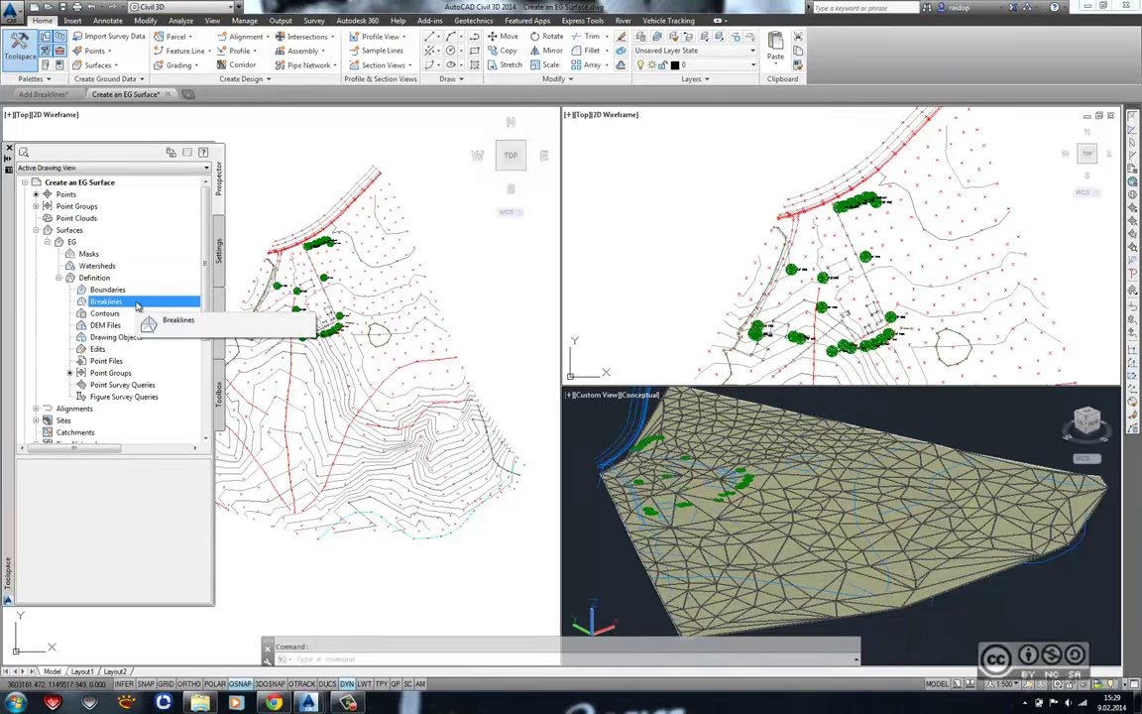
click(47, 6)
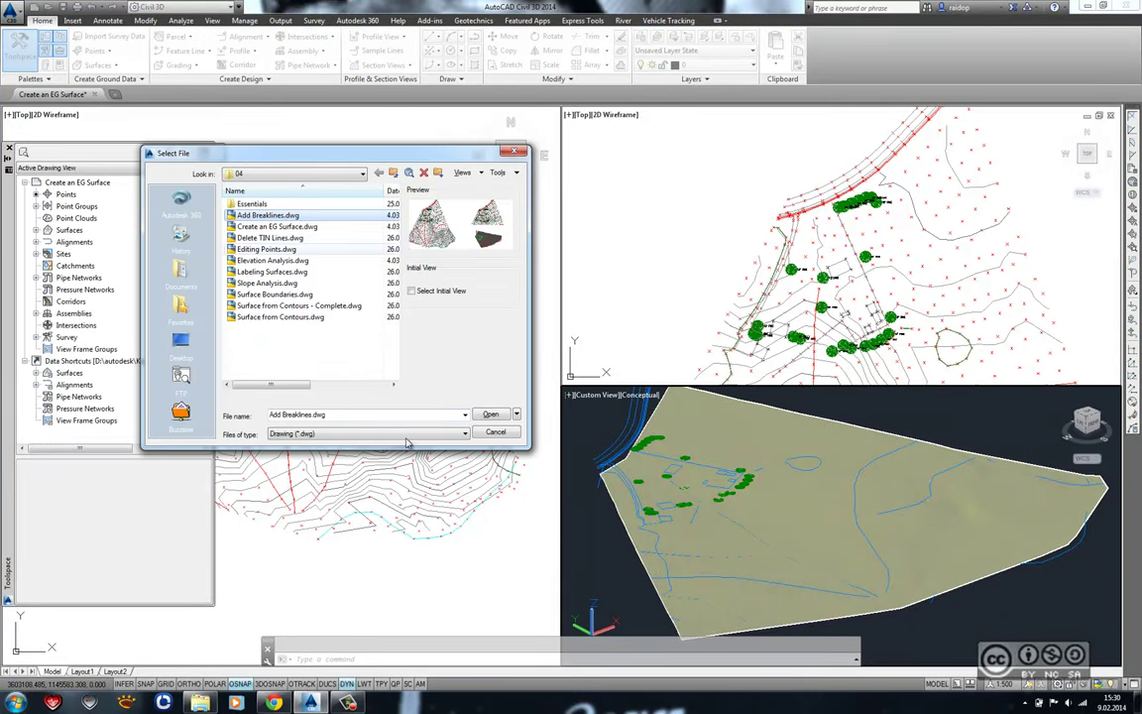
click(490, 415)
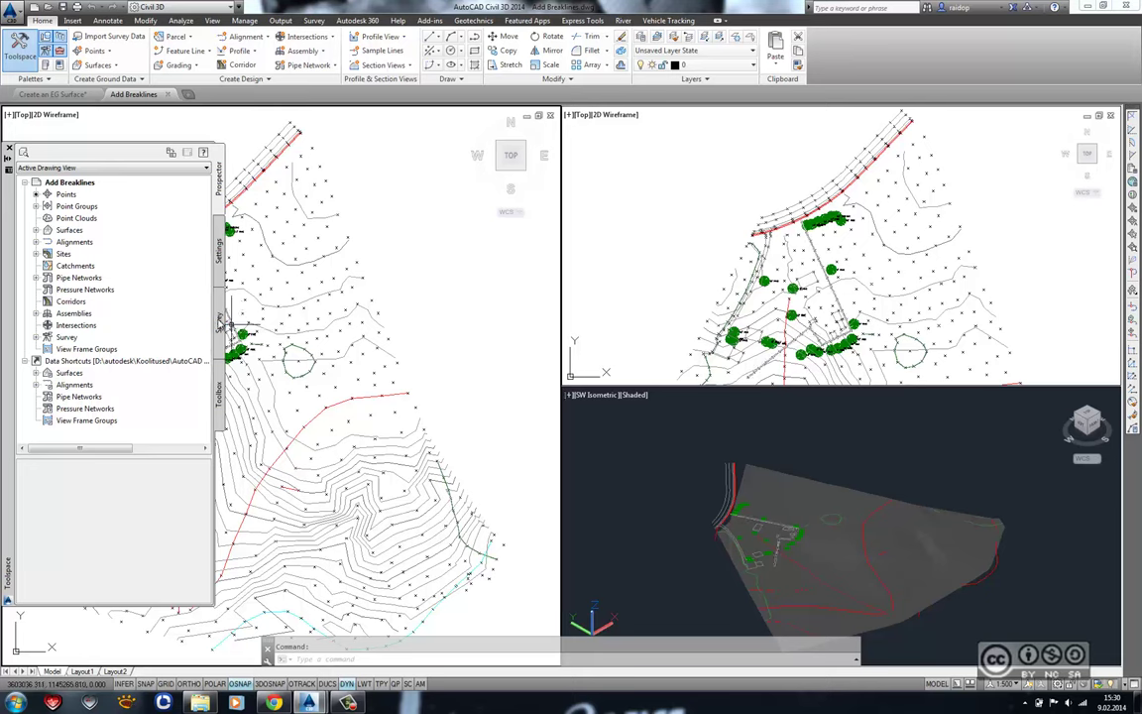
- In the Survey tab, set the survey database working folder to 04
click(219, 320)
right_click(73, 173)
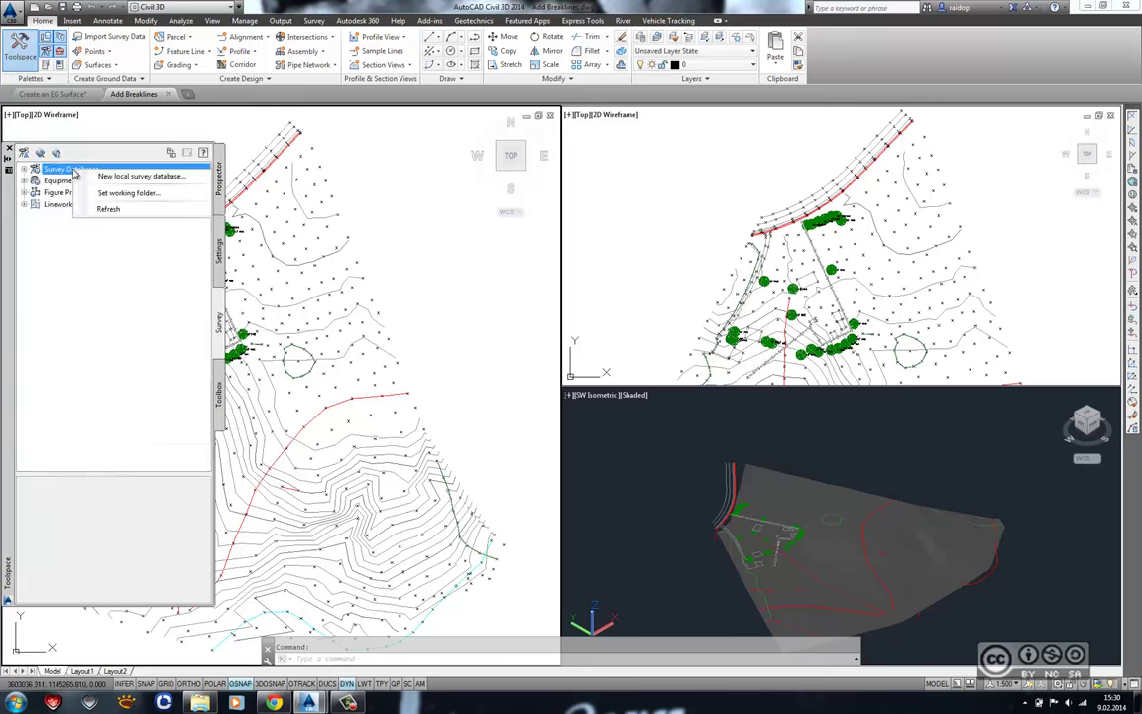
click(127, 192)
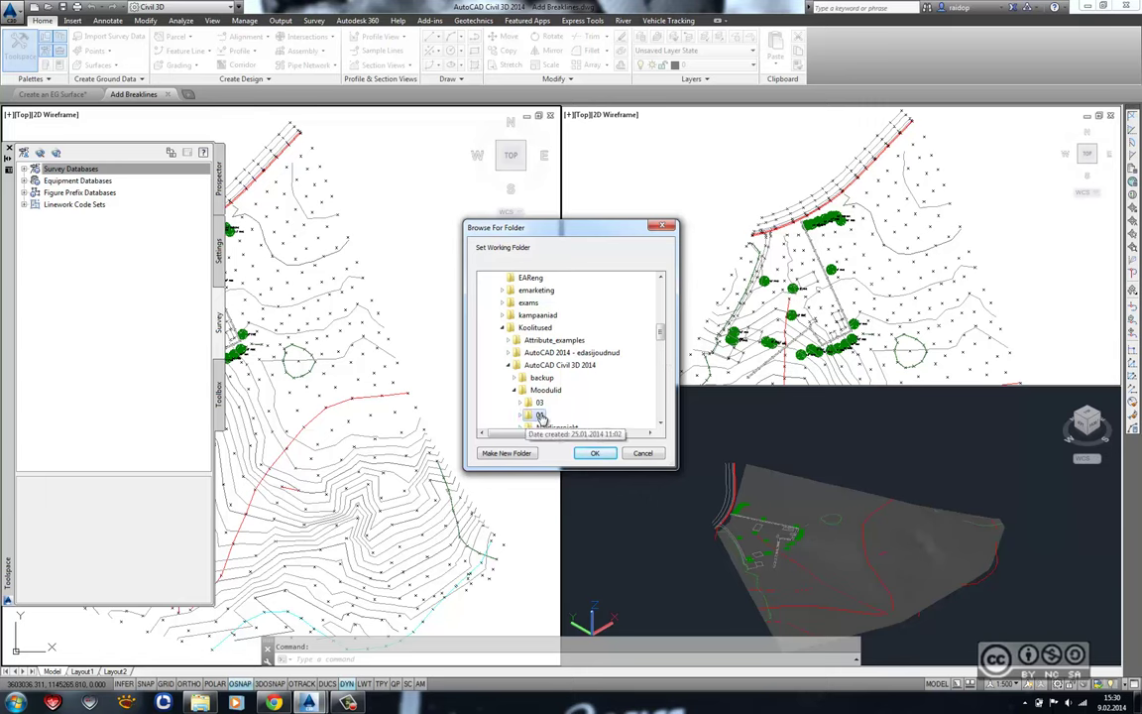
click(539, 415)
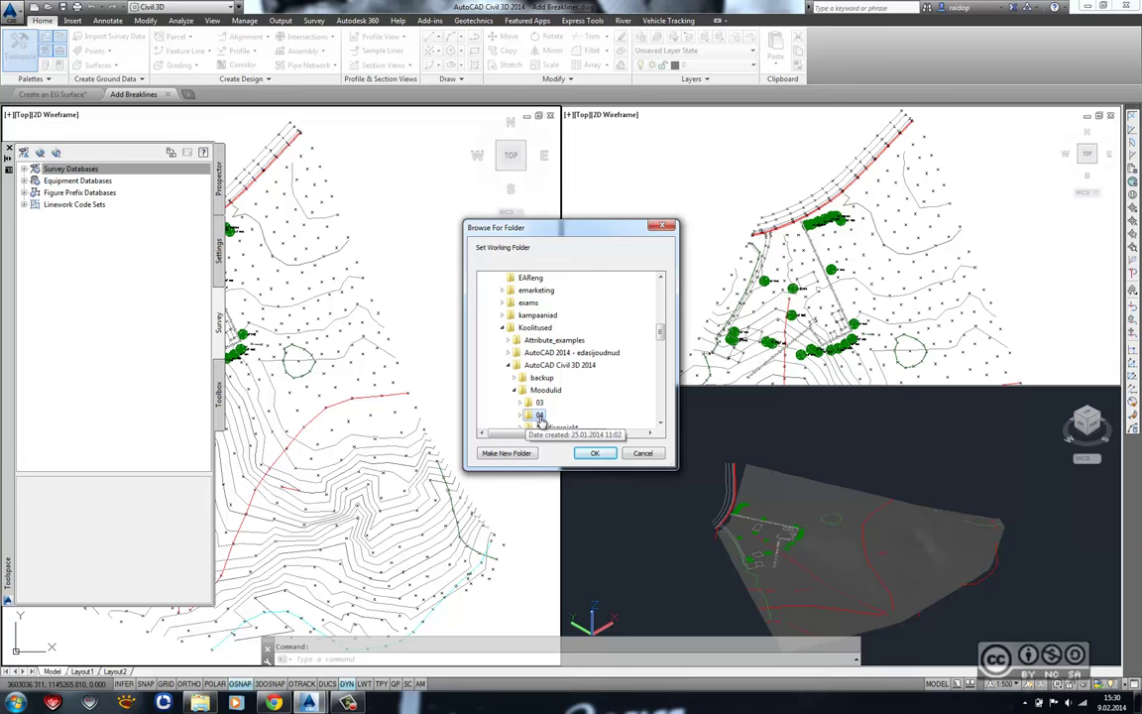
key(Return)
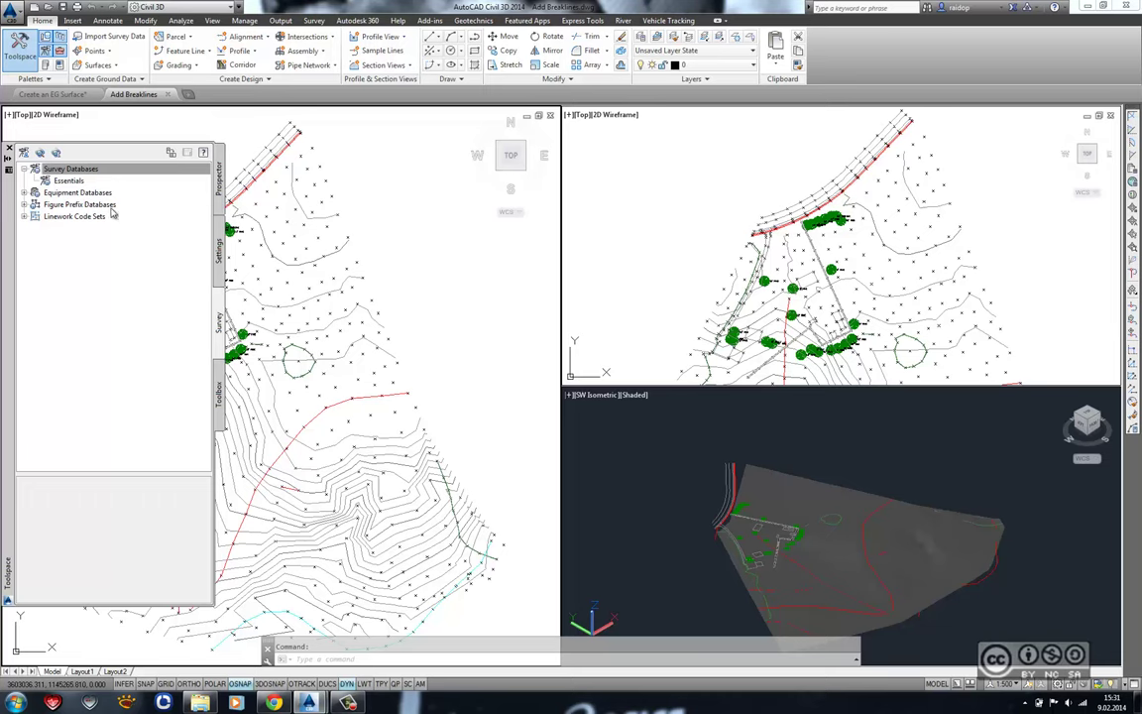
- Open the Essentials survey database for editing and create breaklines from its Figures
right_click(66, 183)
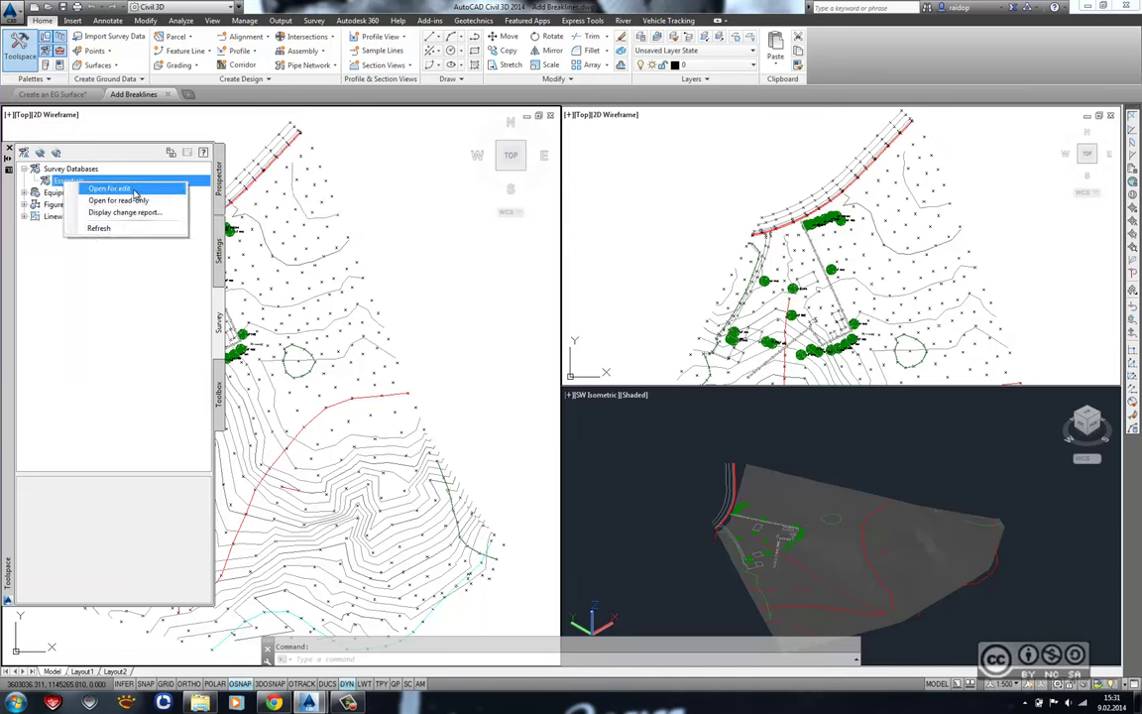
click(109, 188)
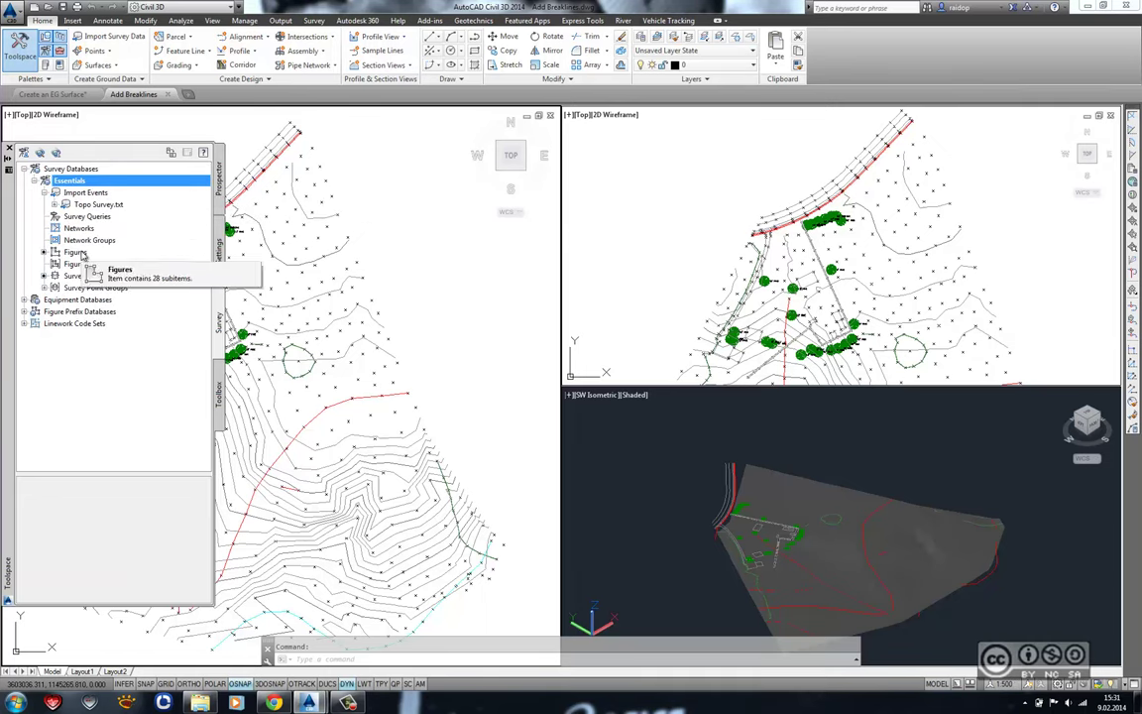
right_click(83, 255)
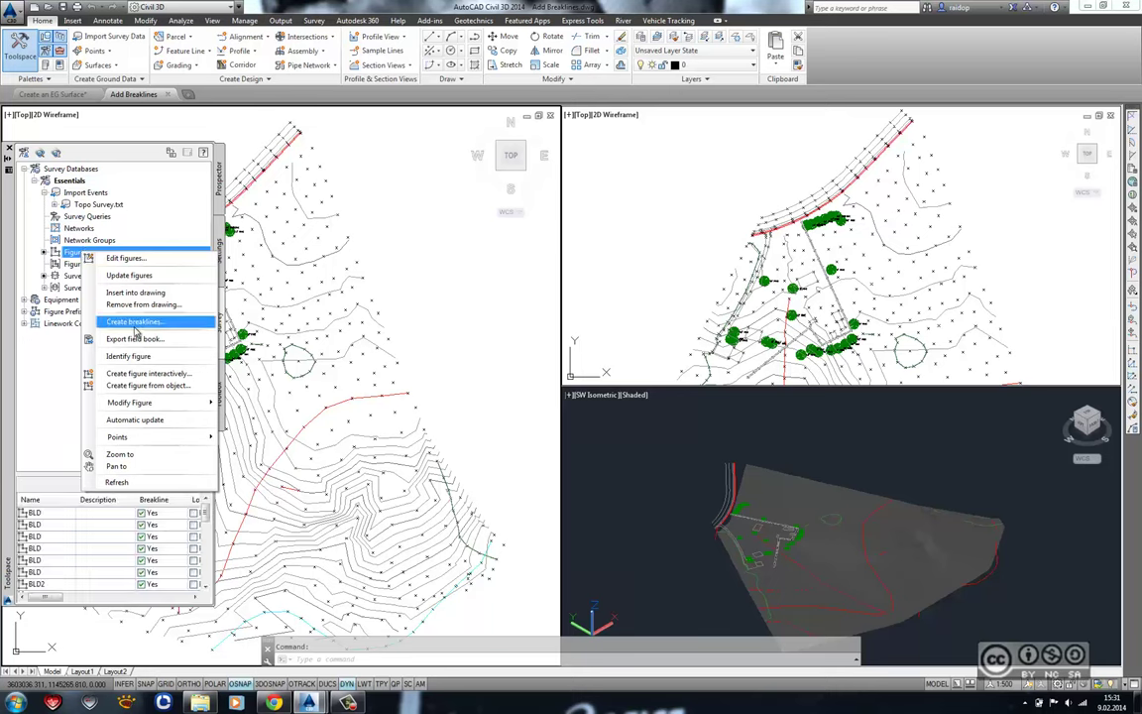
click(155, 326)
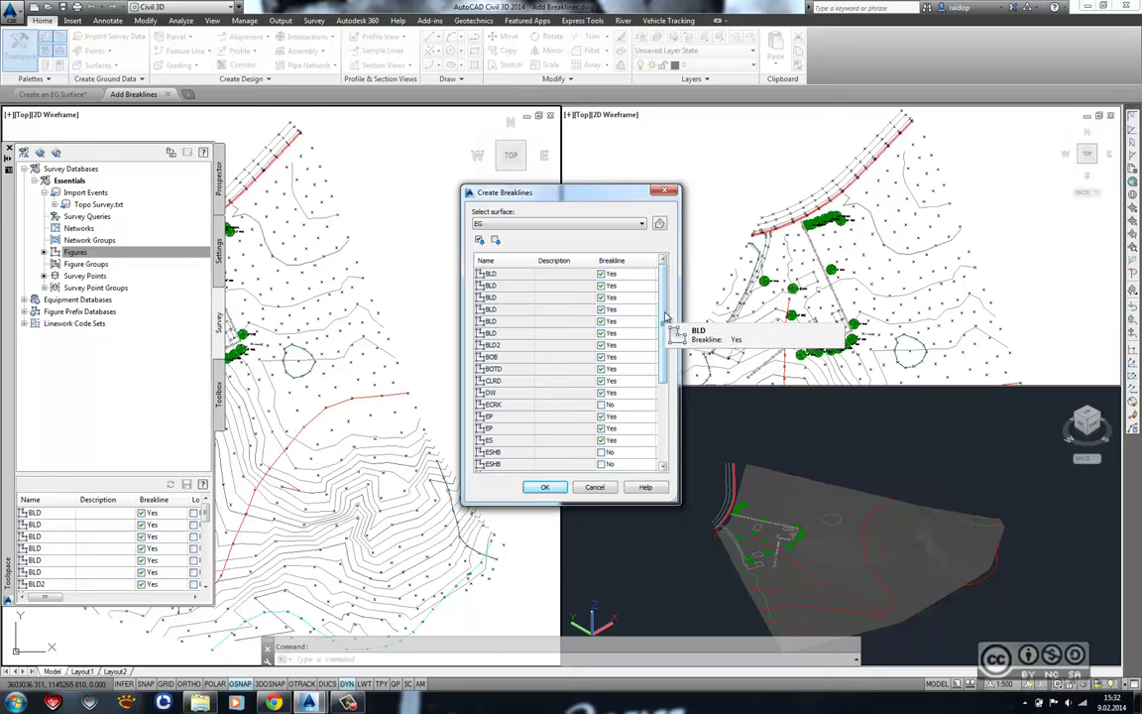
- Review the Yes-flagged figures in Create Breaklines and accept them for surface EG
mouse_move(665, 318)
mouse_down()
mouse_move(668, 354)
mouse_move(666, 321)
mouse_up()
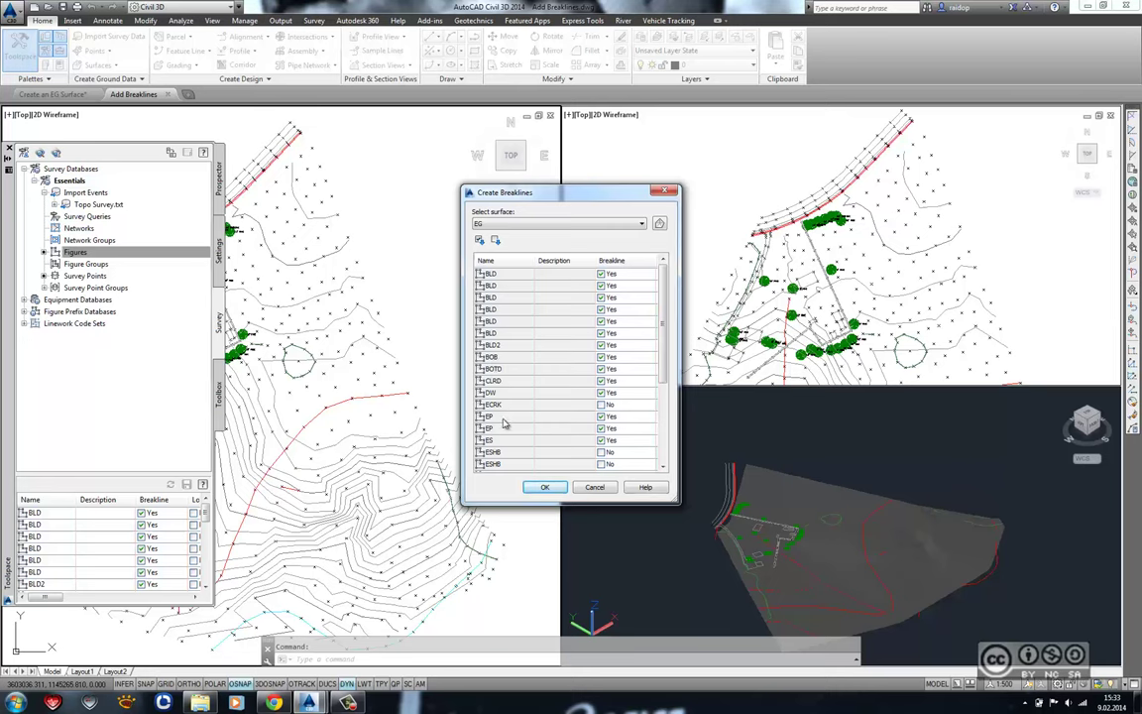
scroll(493, 418, down, 2)
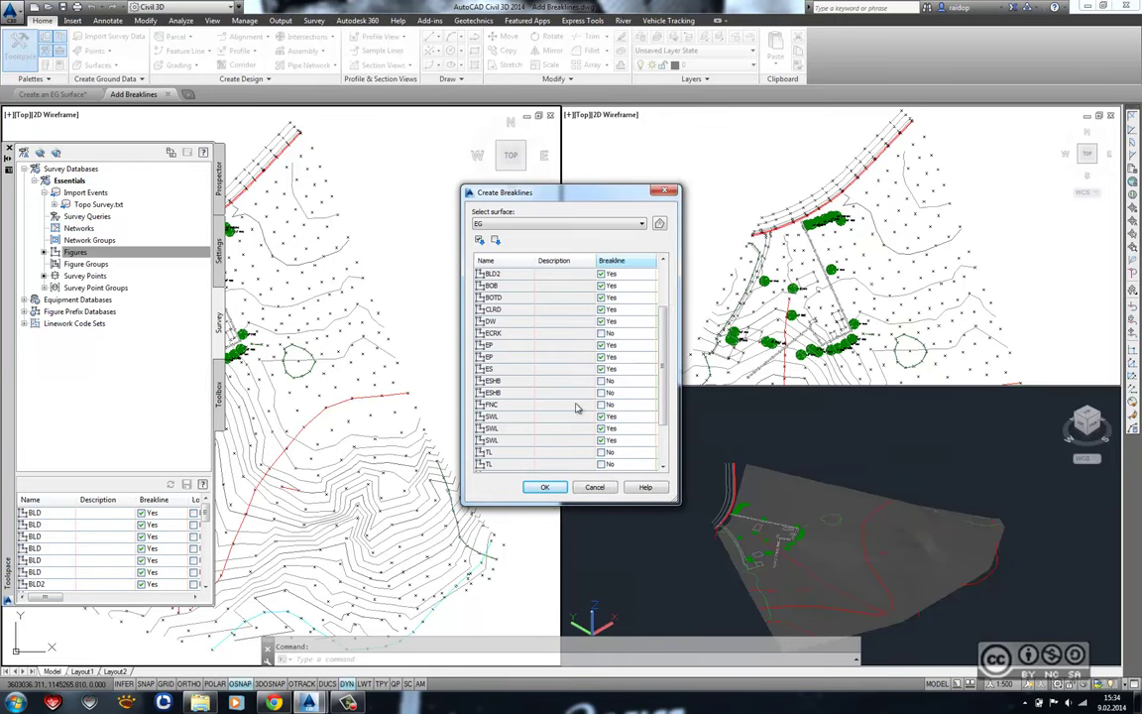
click(545, 486)
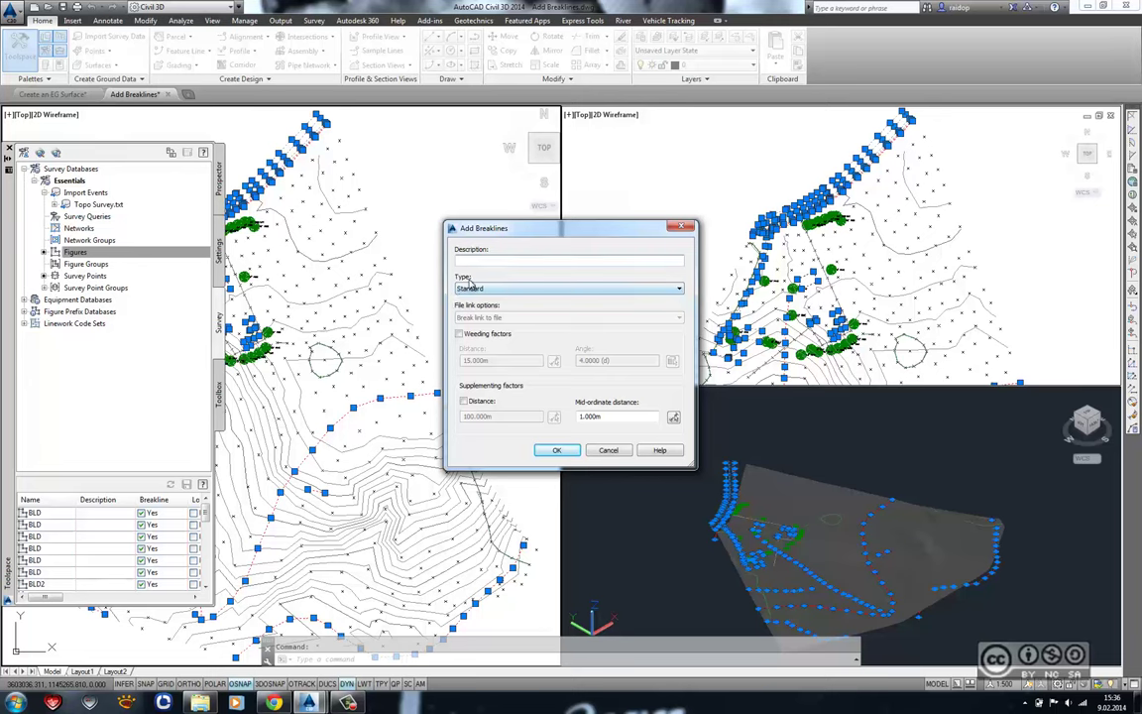
click(523, 290)
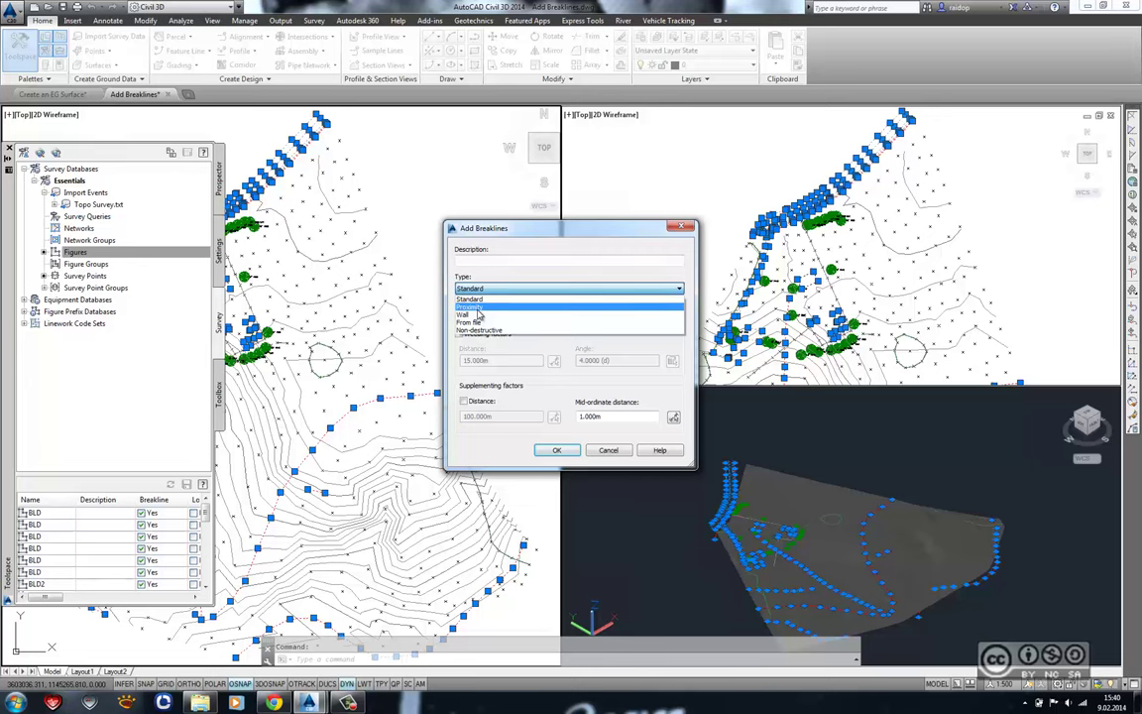
key(Escape)
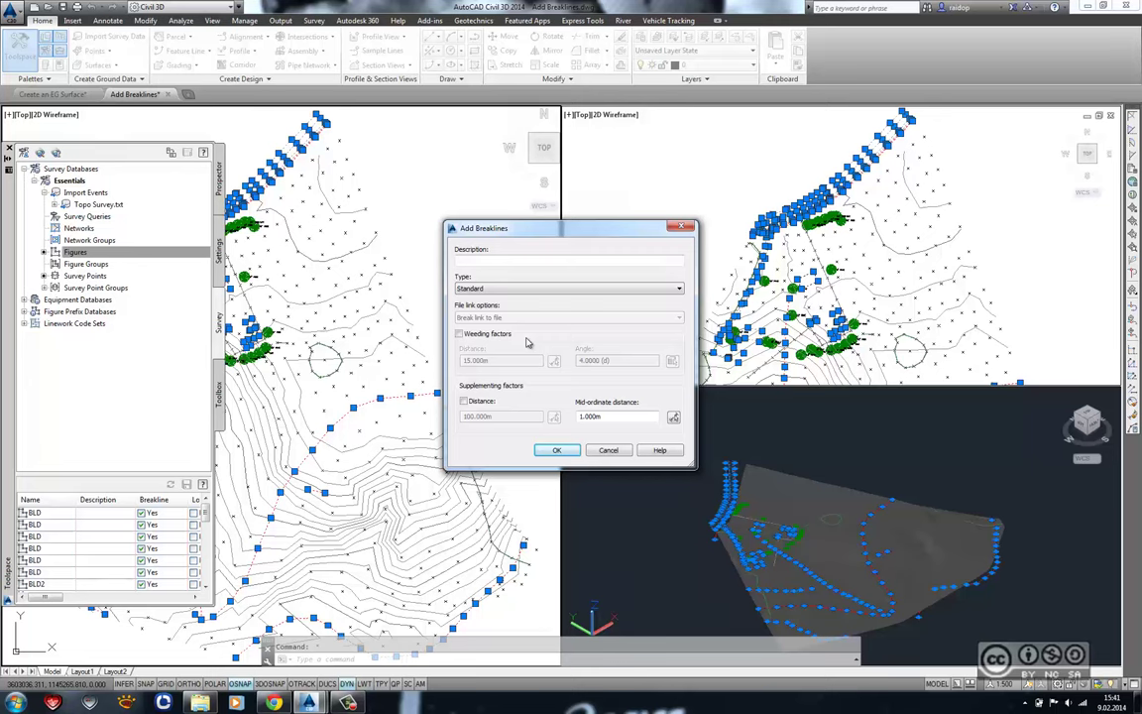
click(459, 335)
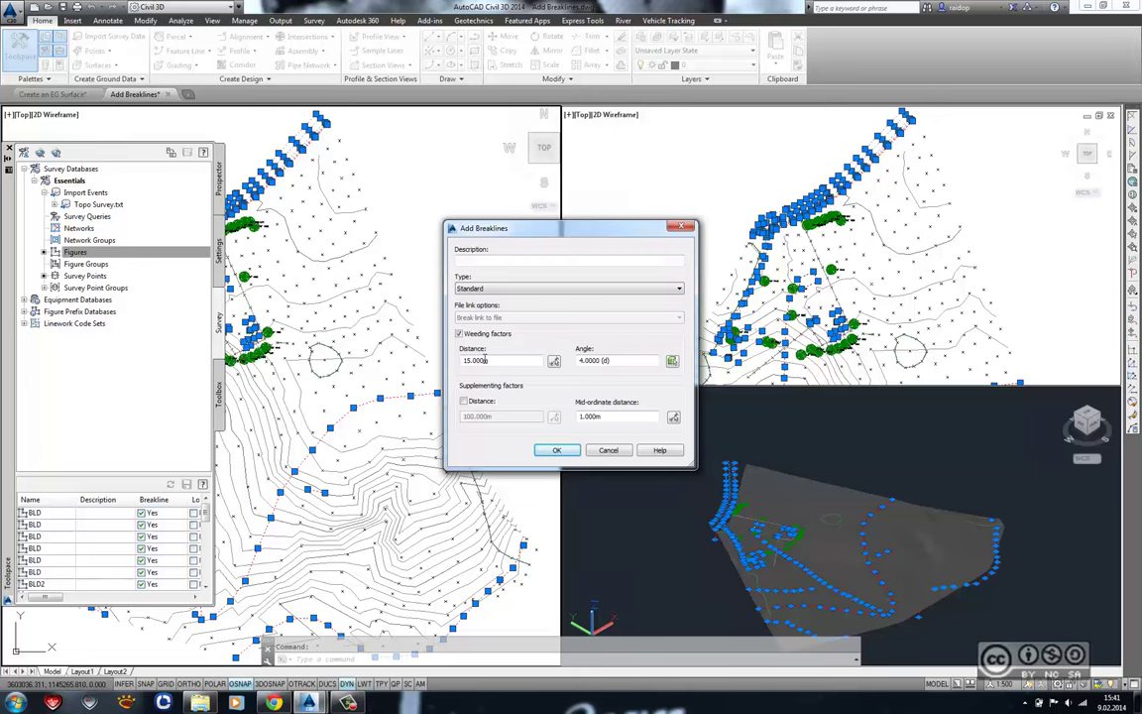
click(459, 334)
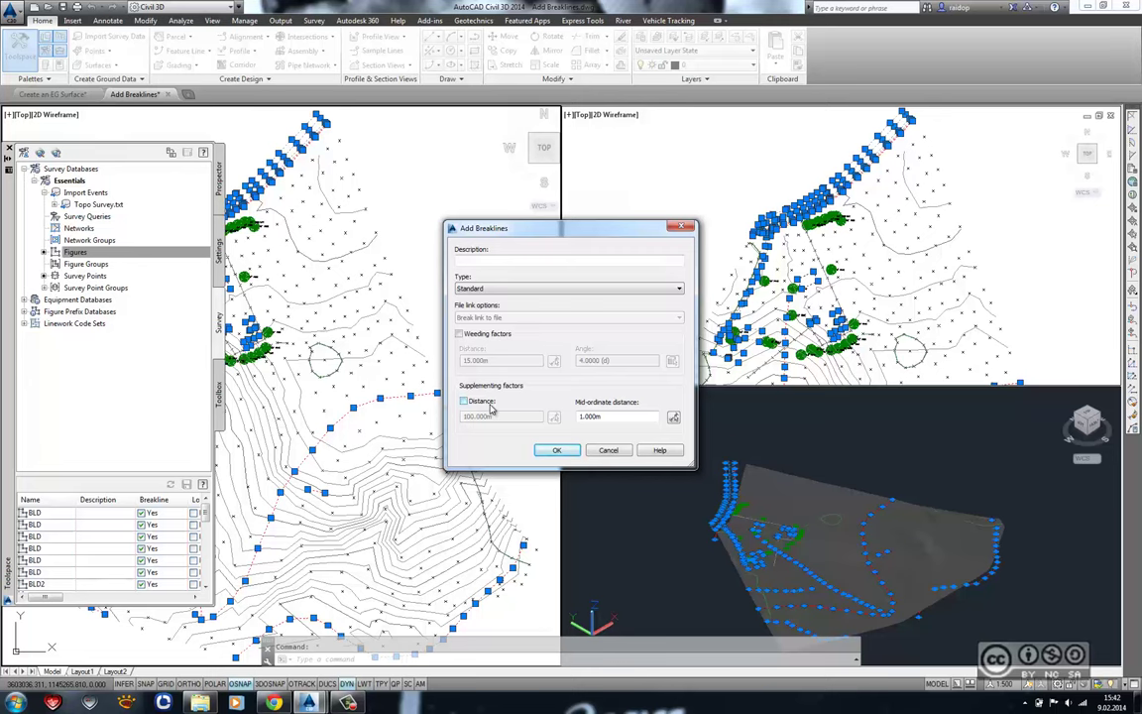
- Leave supplementing by distance unchecked and change the mid-ordinate distance from 1.000m to 0.1
click(490, 406)
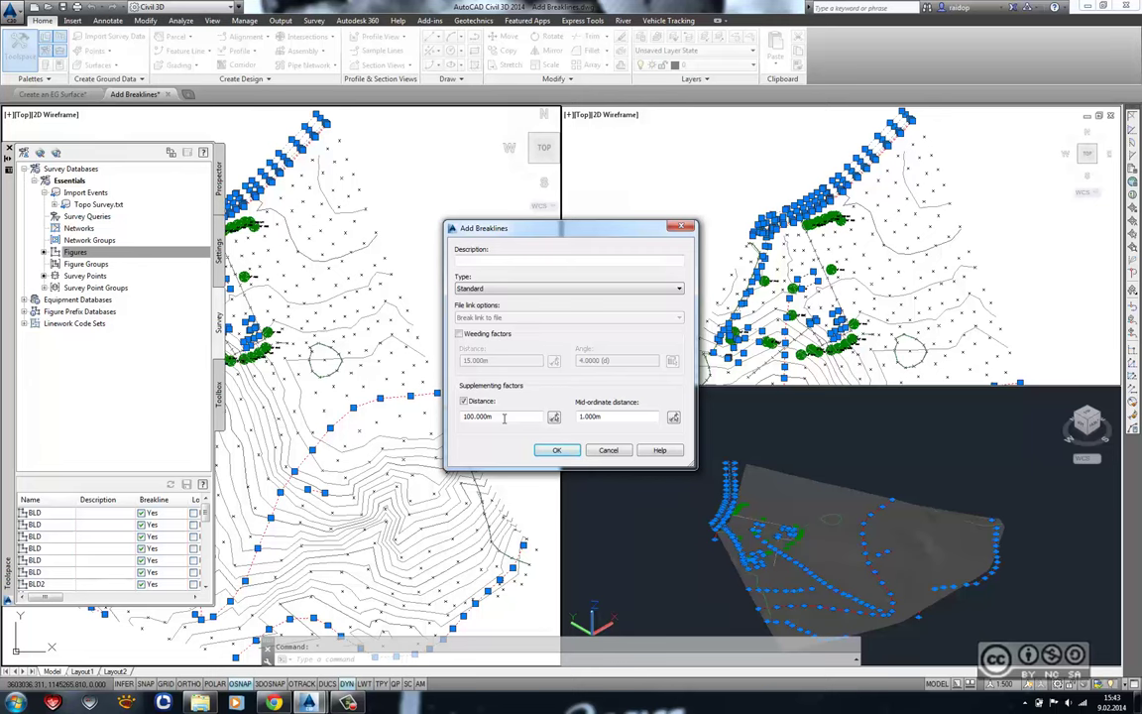
click(463, 401)
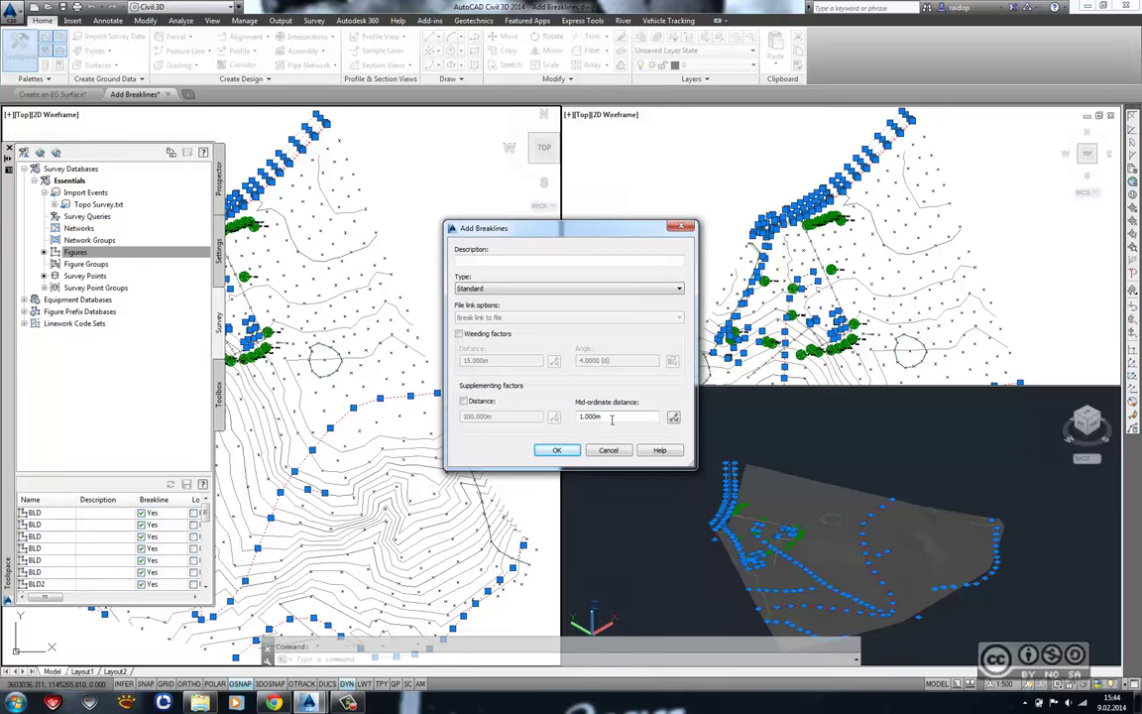
double_click(623, 418)
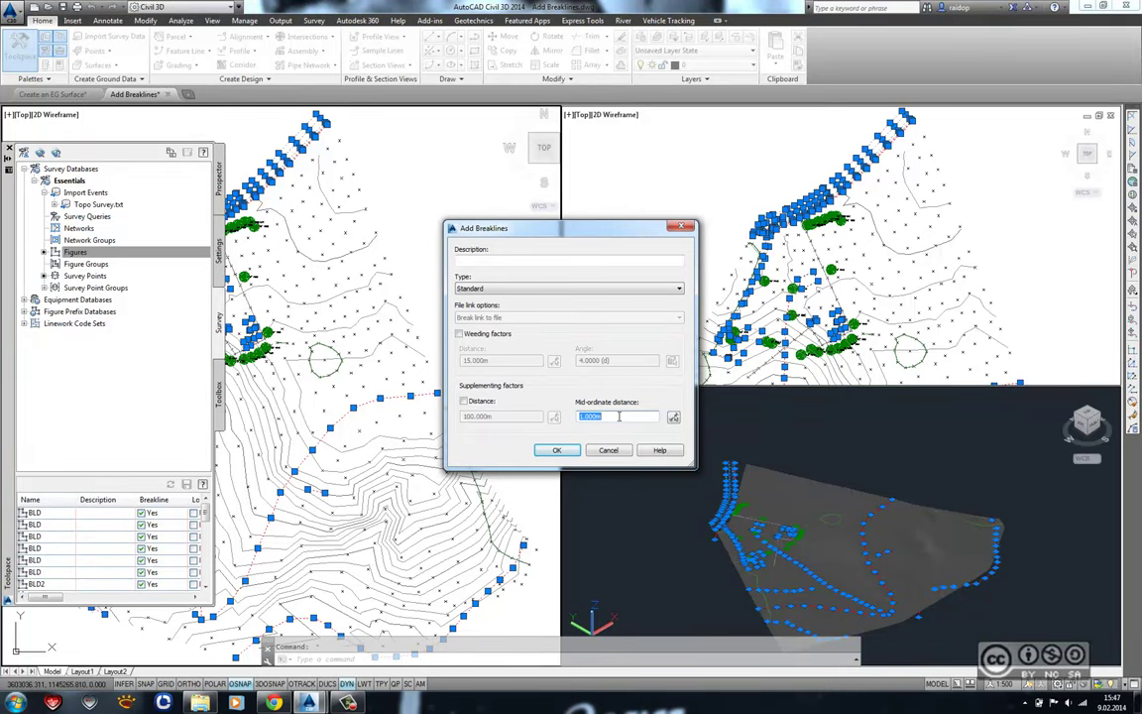
key(alt+Tab)
text(0)
- Add the survey figures to EG as breaklines and pan toward the road edge
click(554, 451)
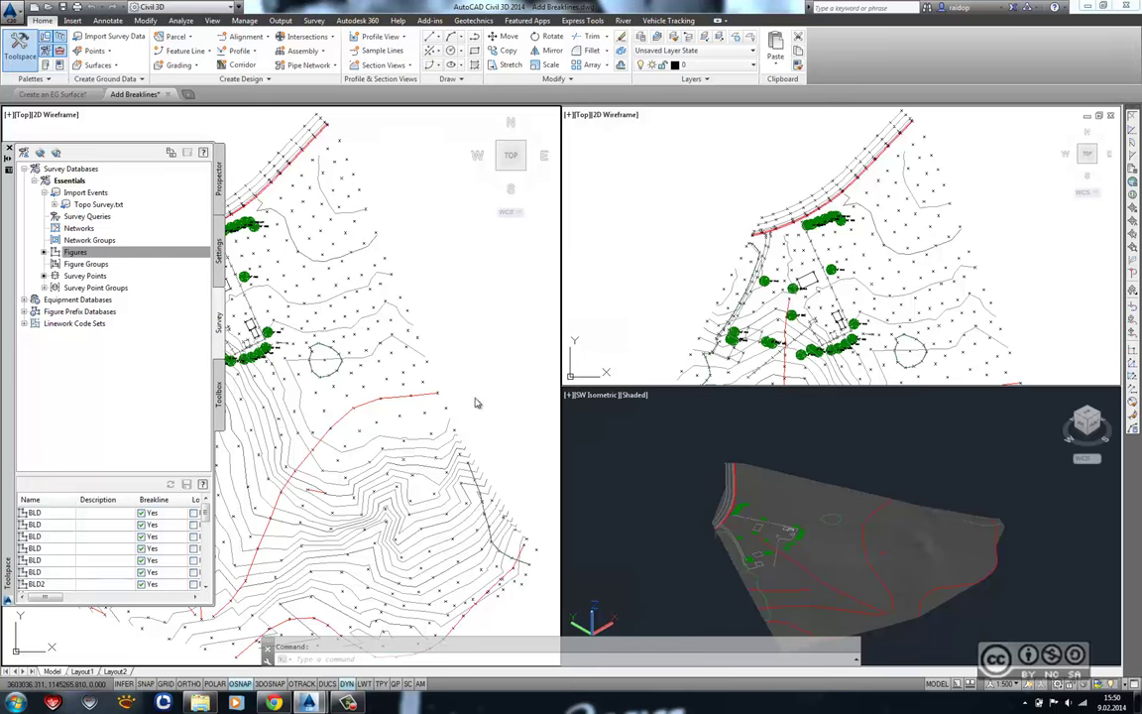
mouse_move(236, 248)
middle_down()
mouse_move(453, 338)
mouse_move(423, 387)
middle_up()
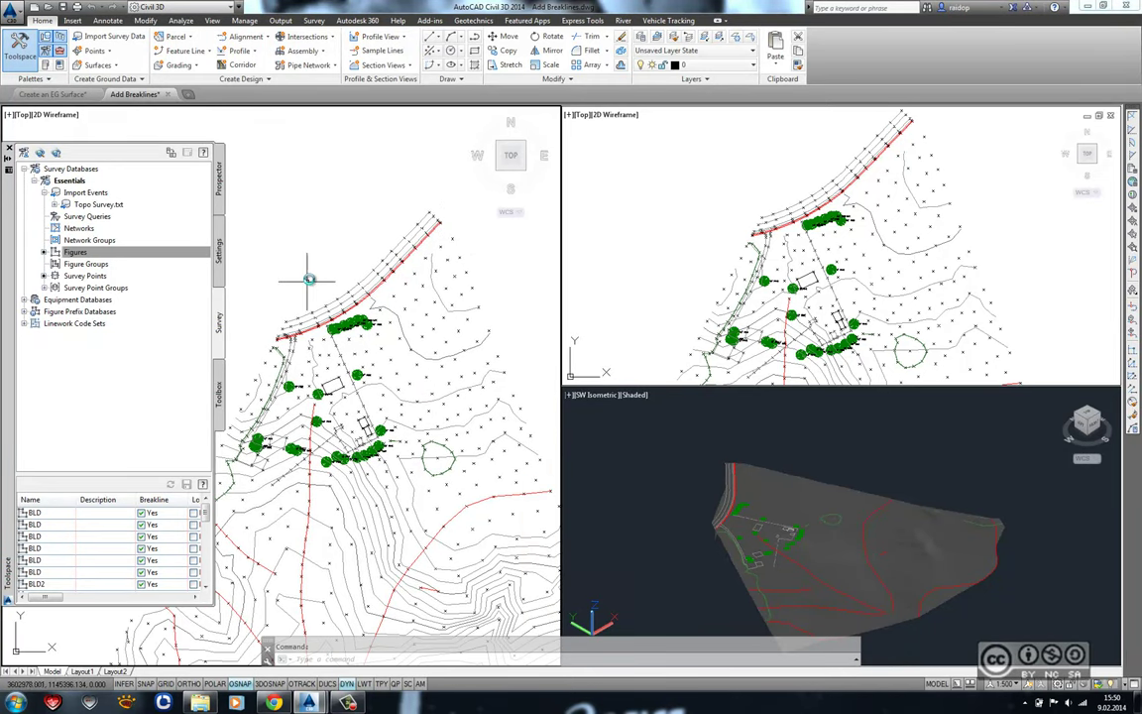
scroll(265, 342, up, 2)
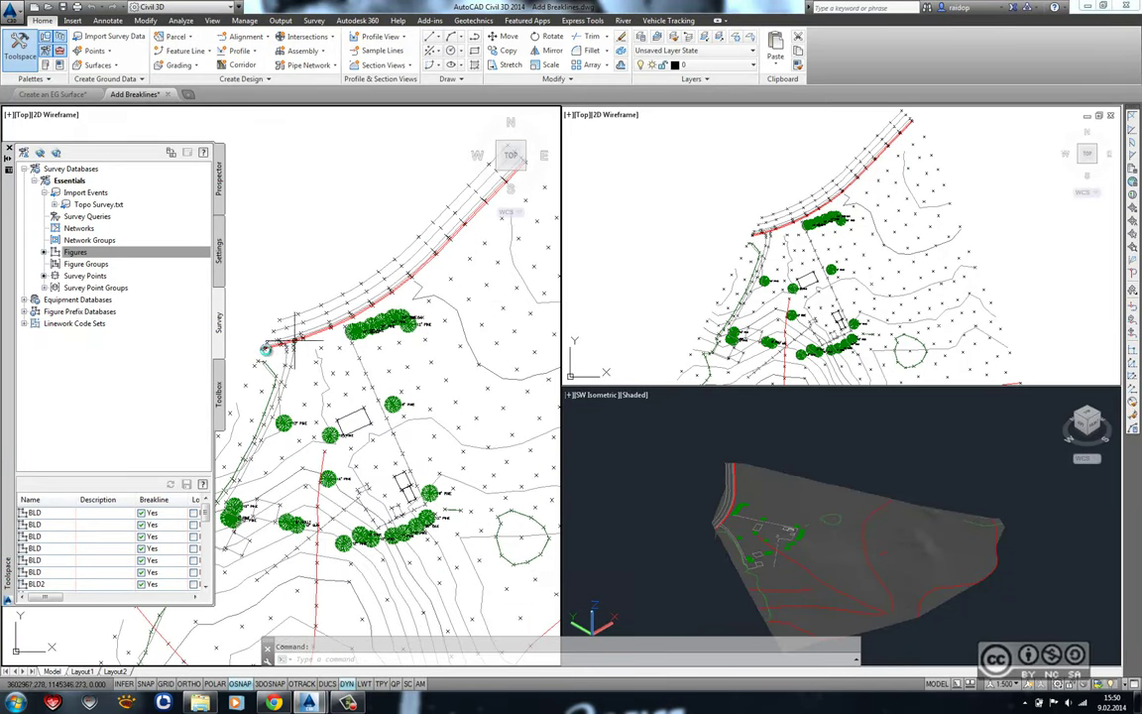
middle_drag(266, 349, 221, 376)
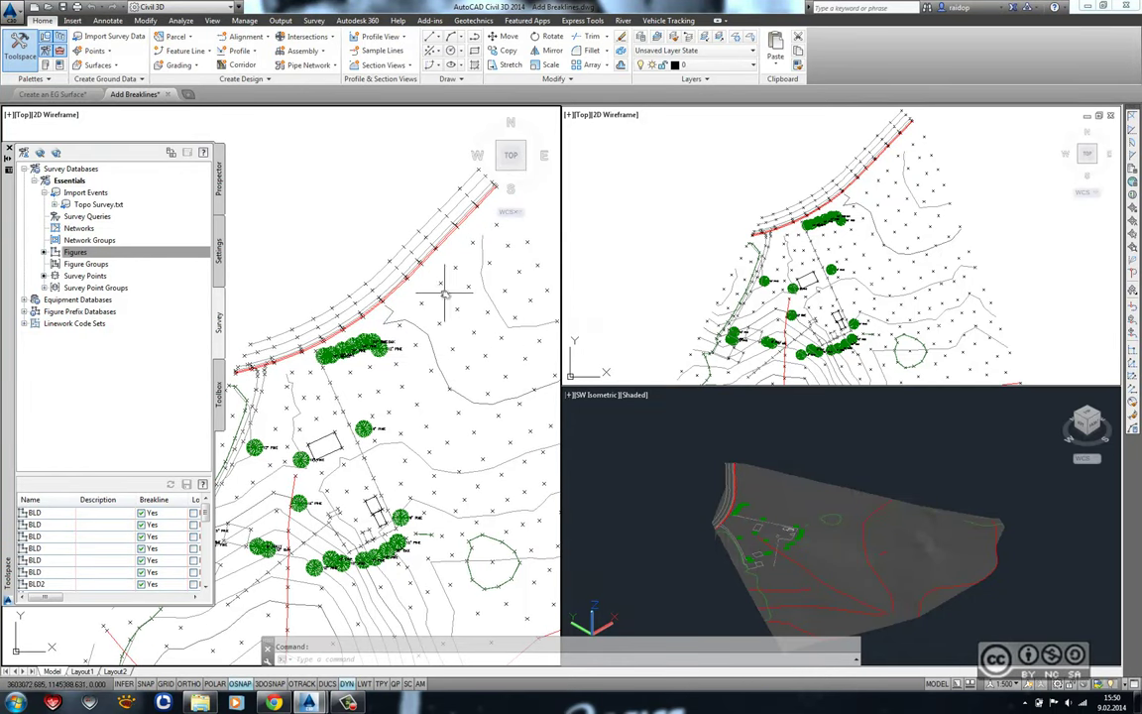
- Select the EG surface in the top-right plan view
scroll(436, 288, down, 1)
scroll(427, 282, down, 1)
scroll(421, 279, down, 1)
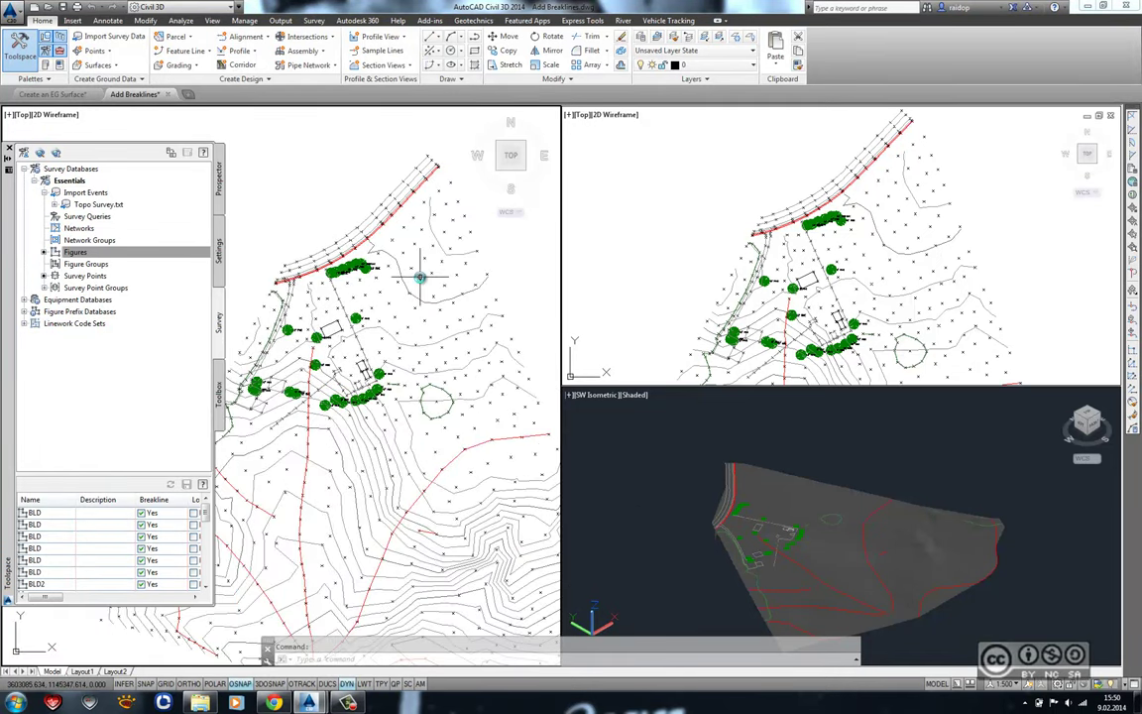
scroll(420, 278, down, 1)
scroll(386, 268, up, 2)
click(995, 215)
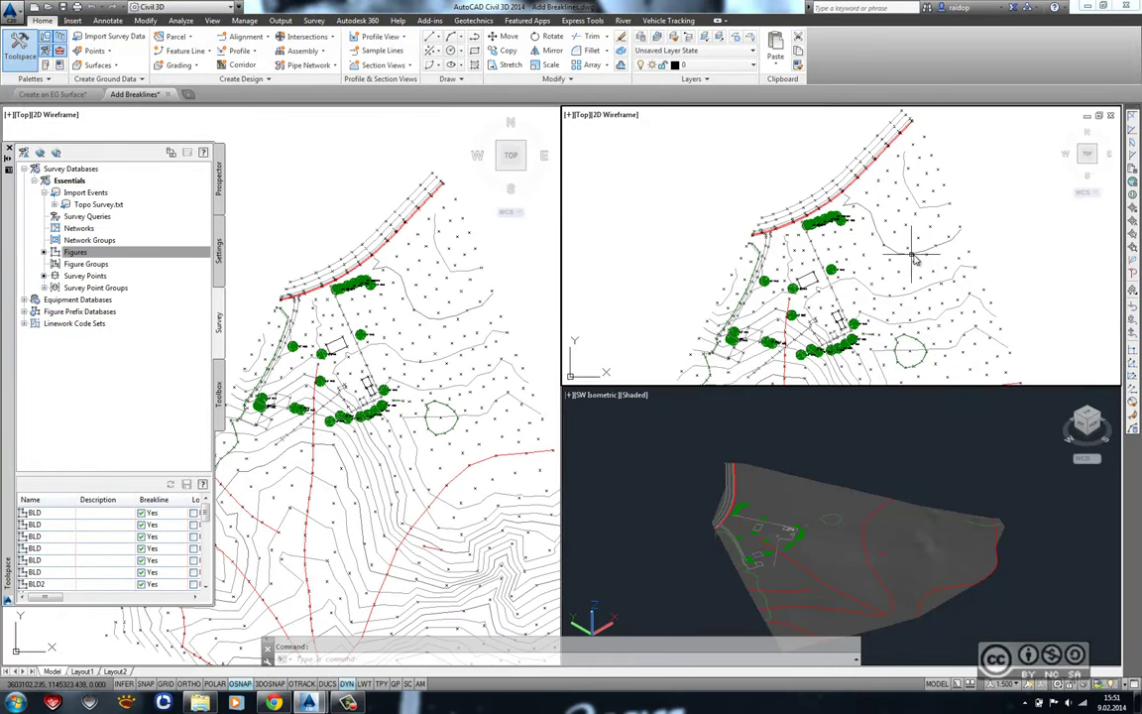
click(833, 228)
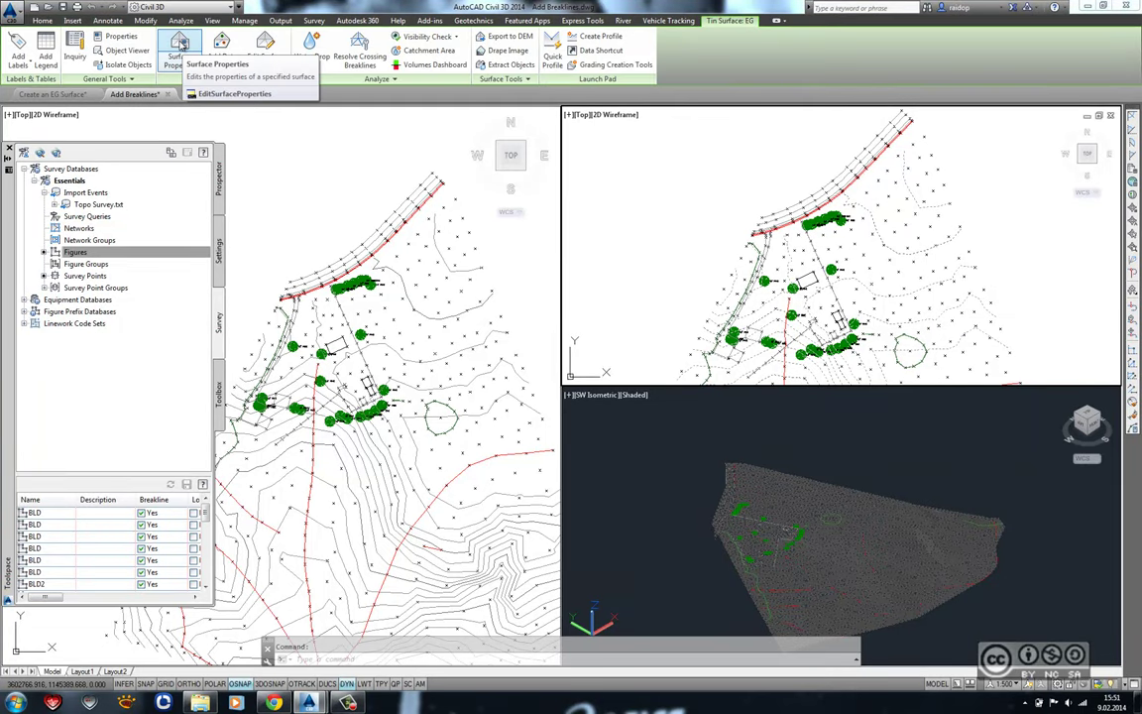
- Change the EG surface style to Triangles in Surface Properties
click(181, 44)
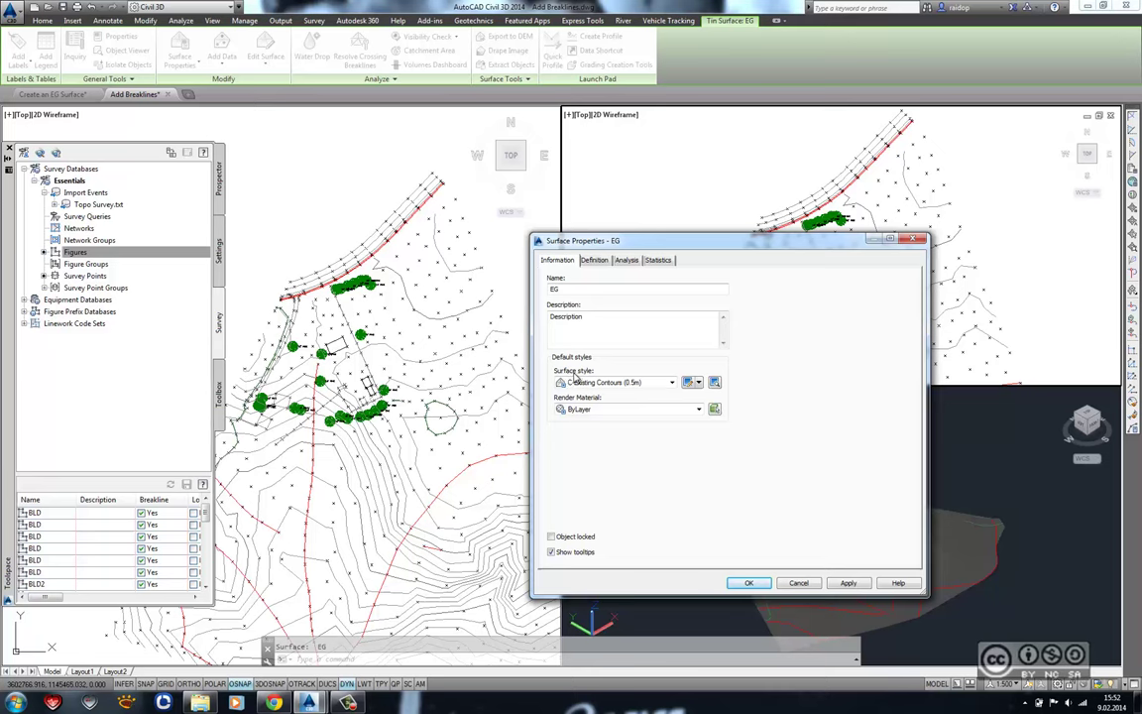
click(607, 383)
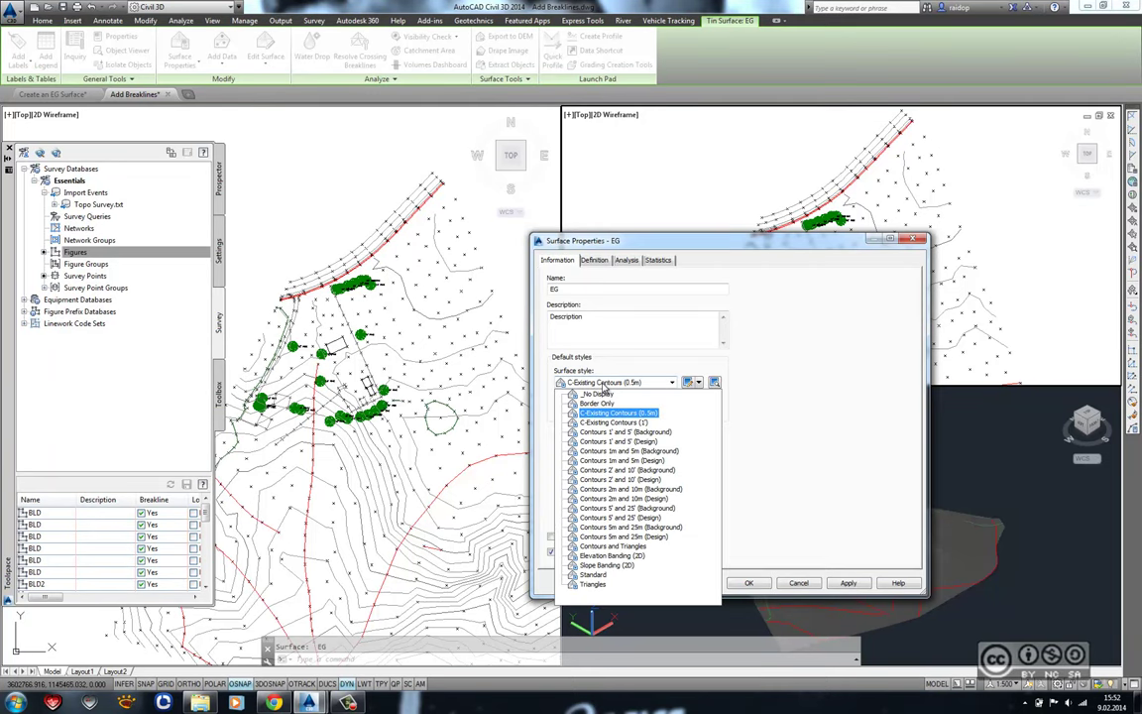
click(593, 584)
click(751, 583)
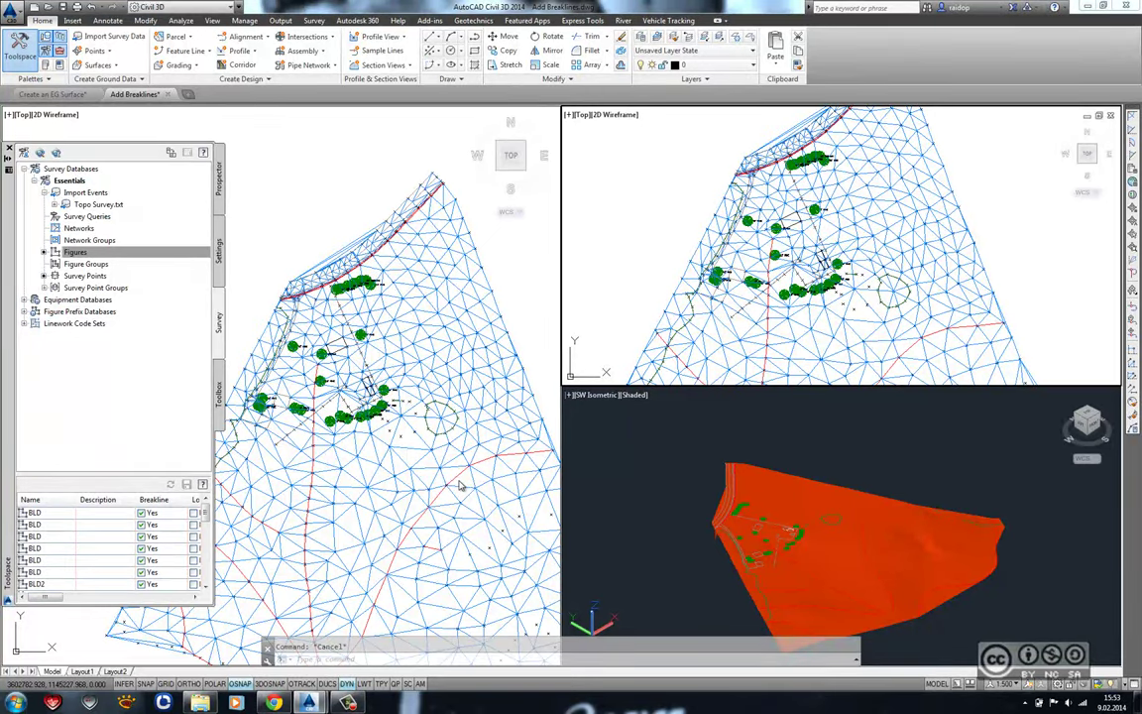
- Uncheck the Add breakline operation in EG's definition and rebuild the surface
click(464, 283)
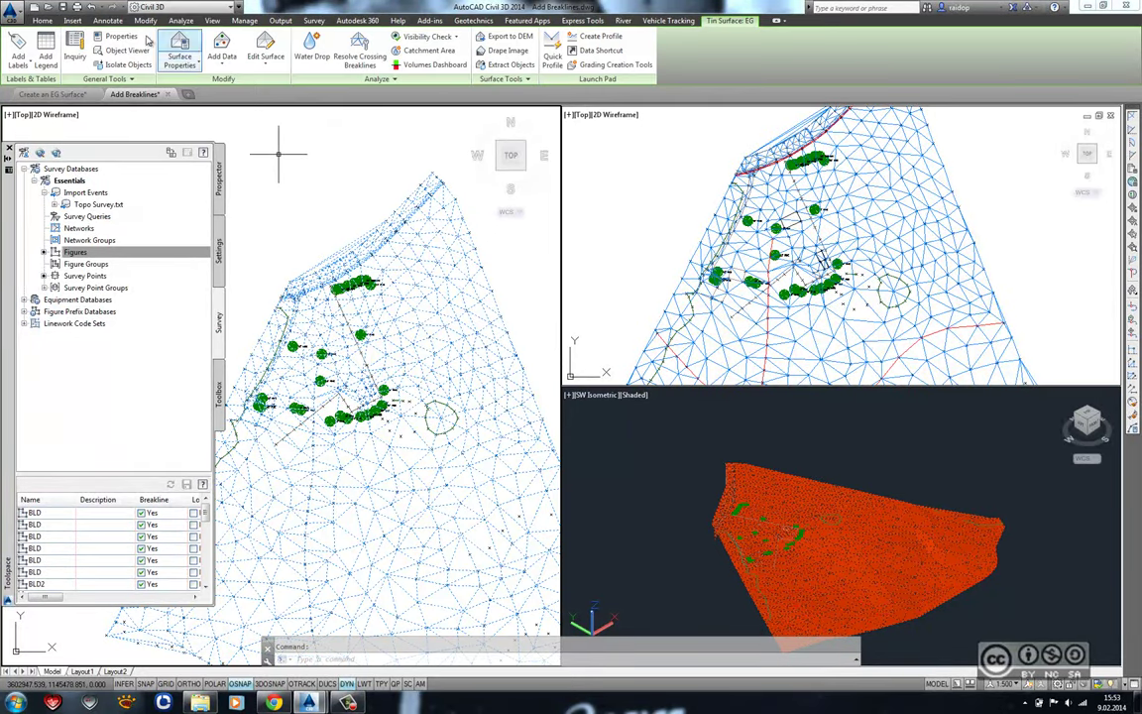
click(179, 50)
click(595, 260)
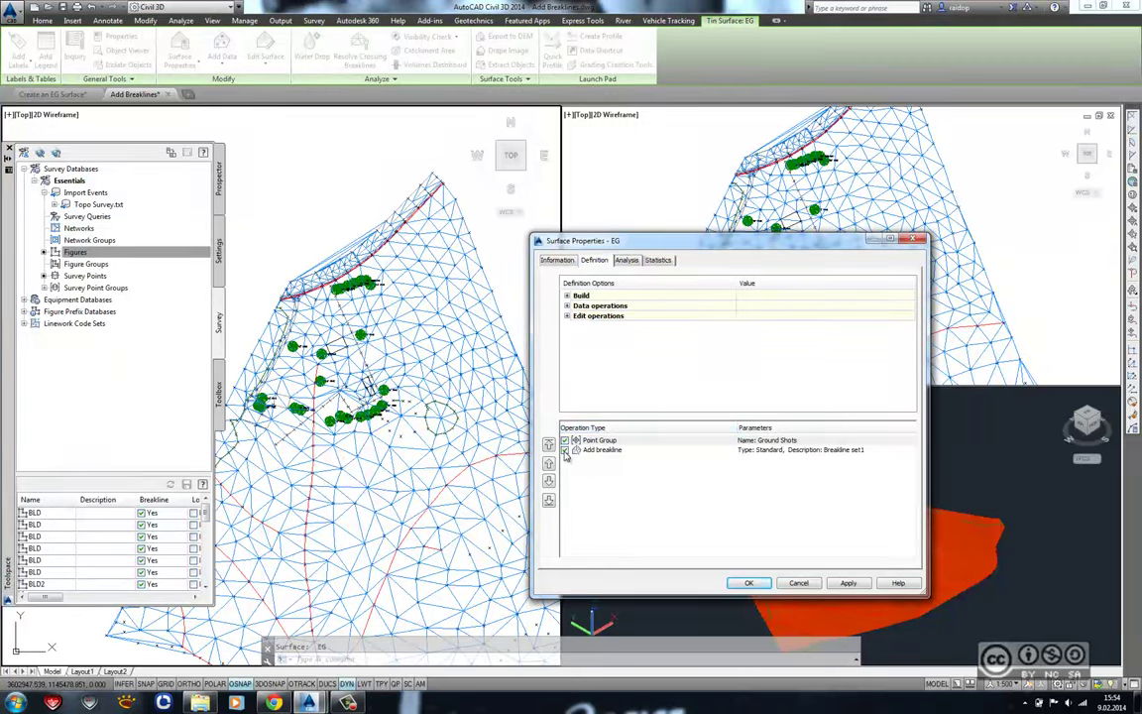
click(564, 451)
click(746, 584)
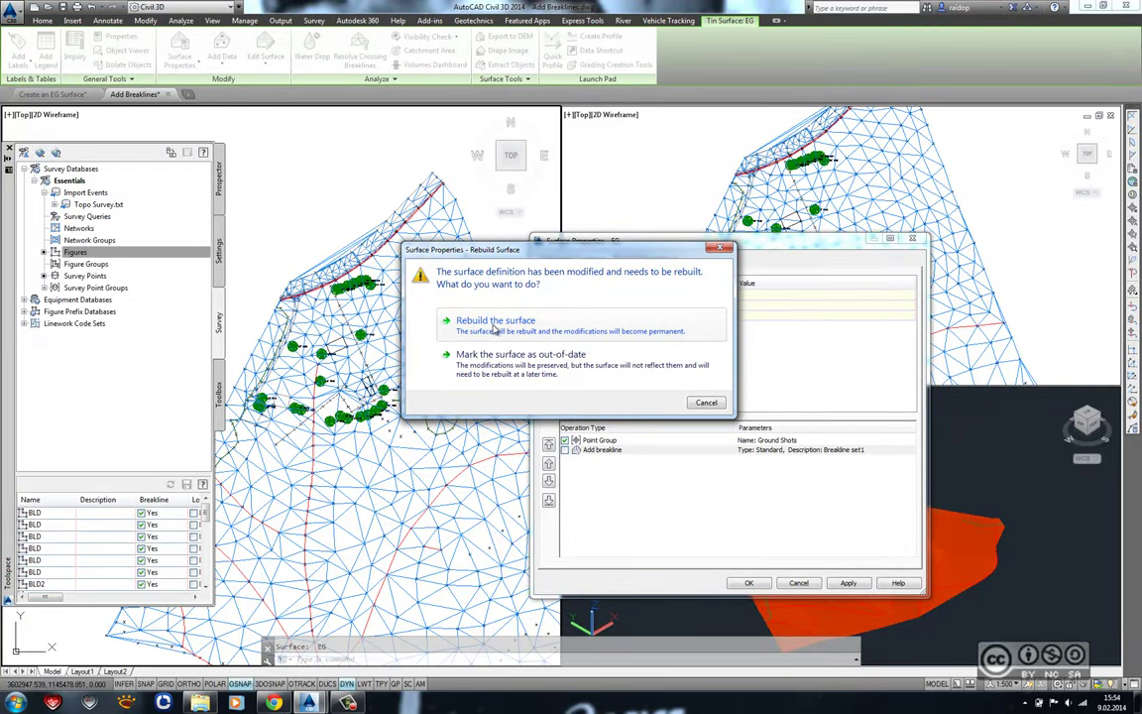
click(503, 330)
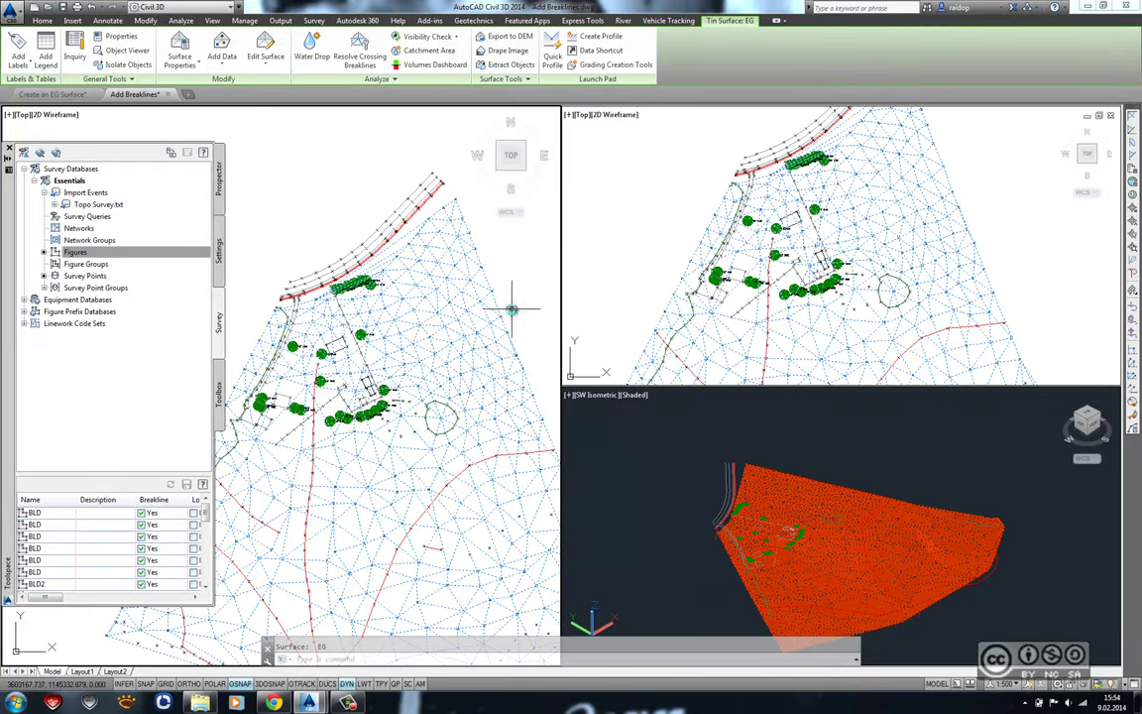
click(526, 334)
click(526, 334)
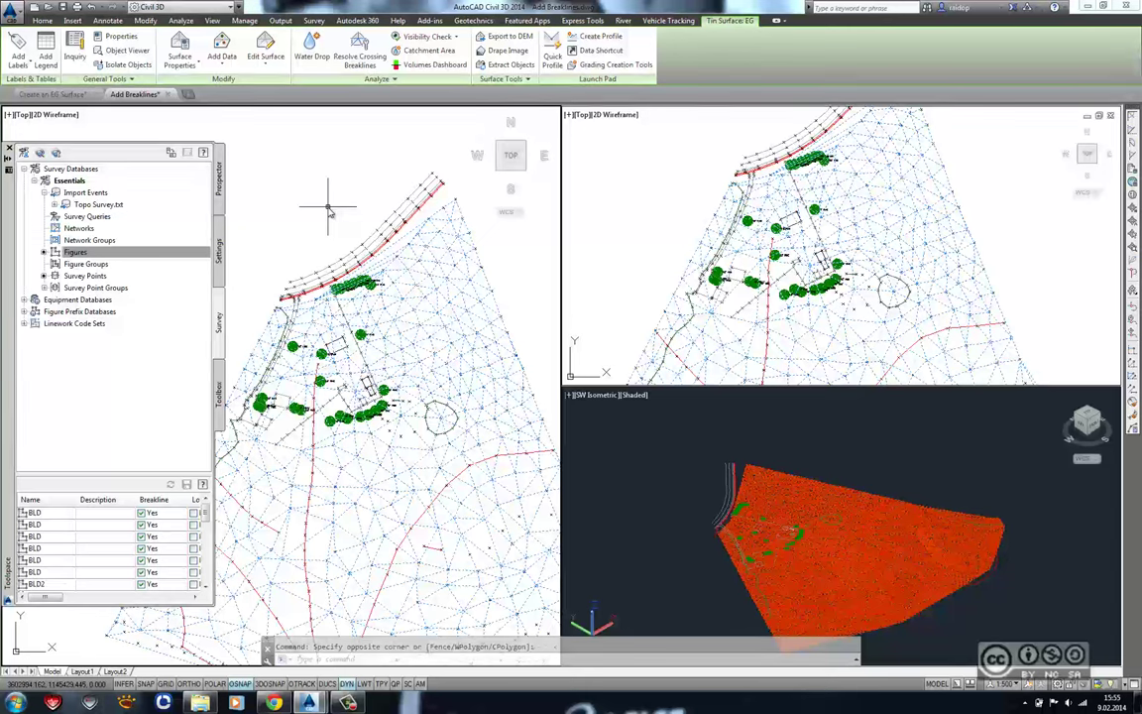
- In Prospector, expand Surfaces > EG > Definition and select Breaklines
click(220, 179)
double_click(62, 231)
click(46, 242)
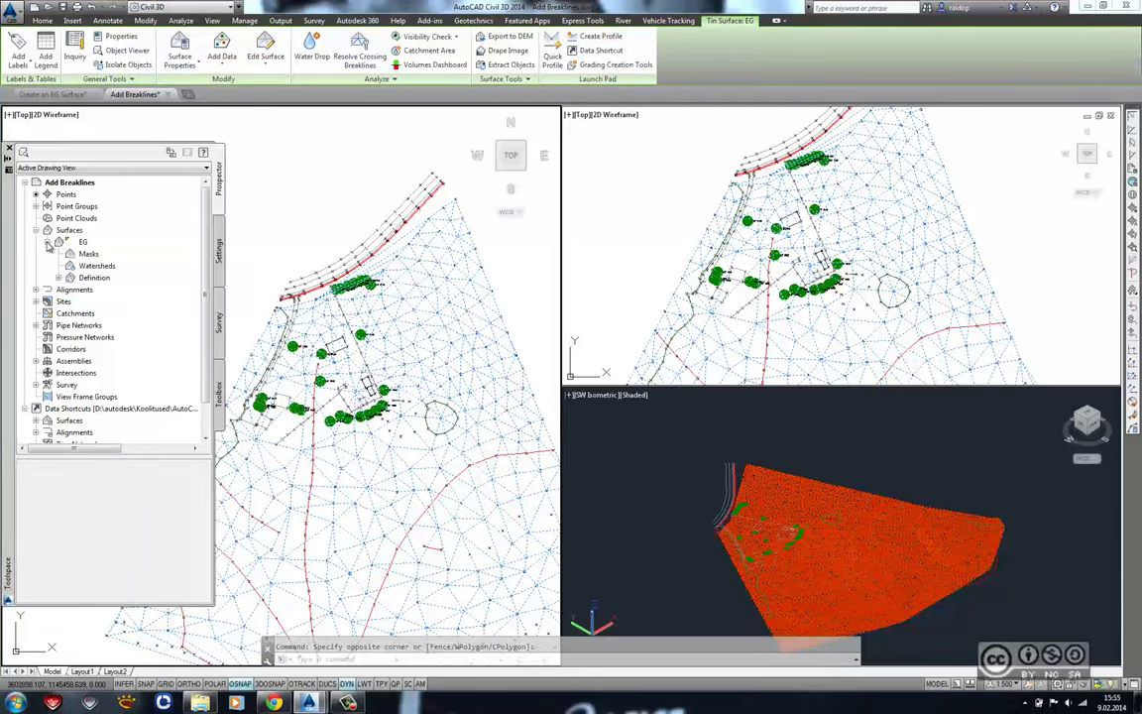
click(58, 278)
click(105, 301)
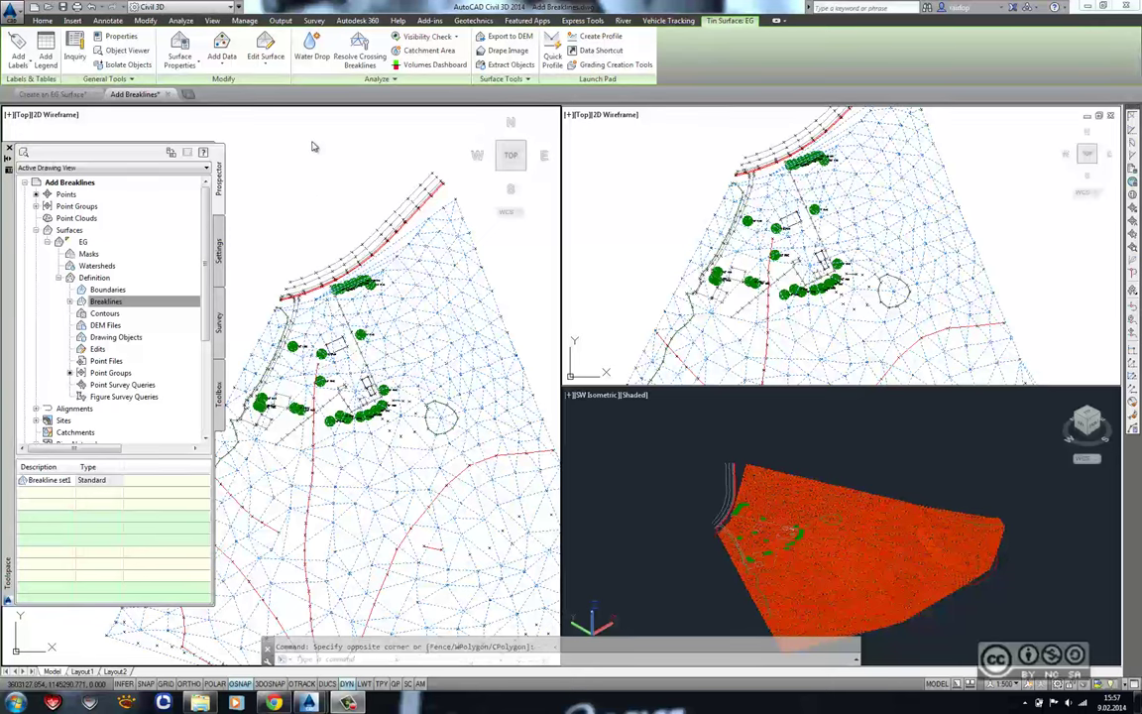
- Review EG's breaklines, cancel the pending command, and bring up the Select File dialog
drag(99, 289, 97, 300)
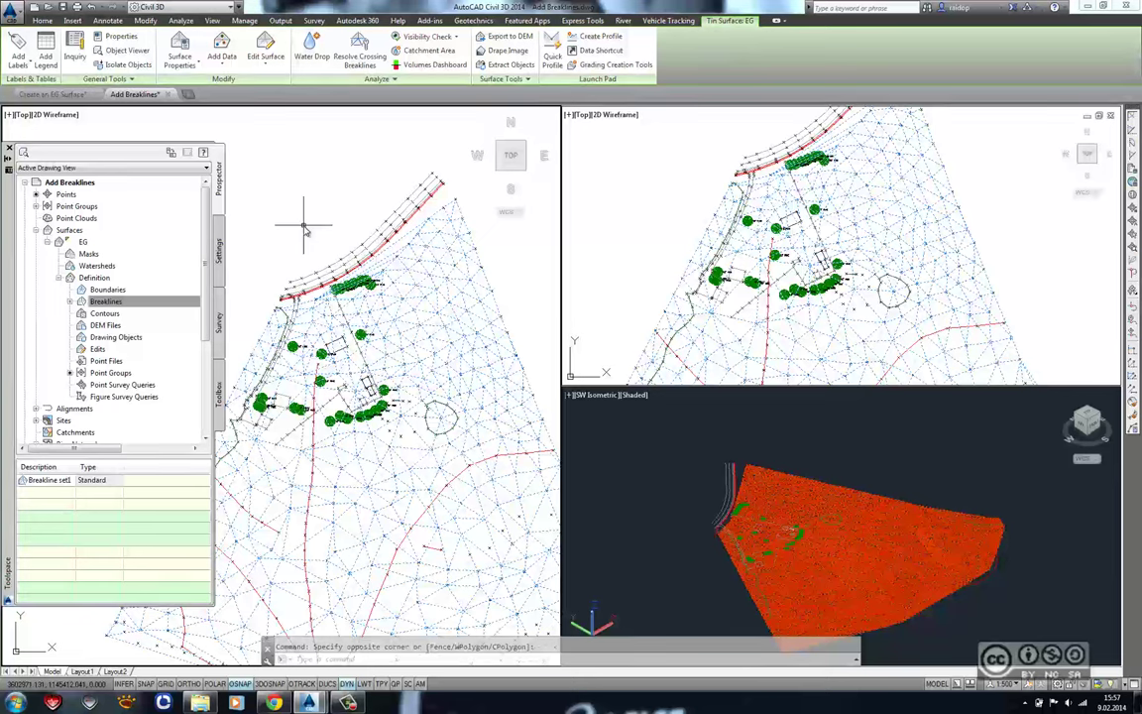
scroll(307, 203, down, 2)
scroll(317, 160, down, 1)
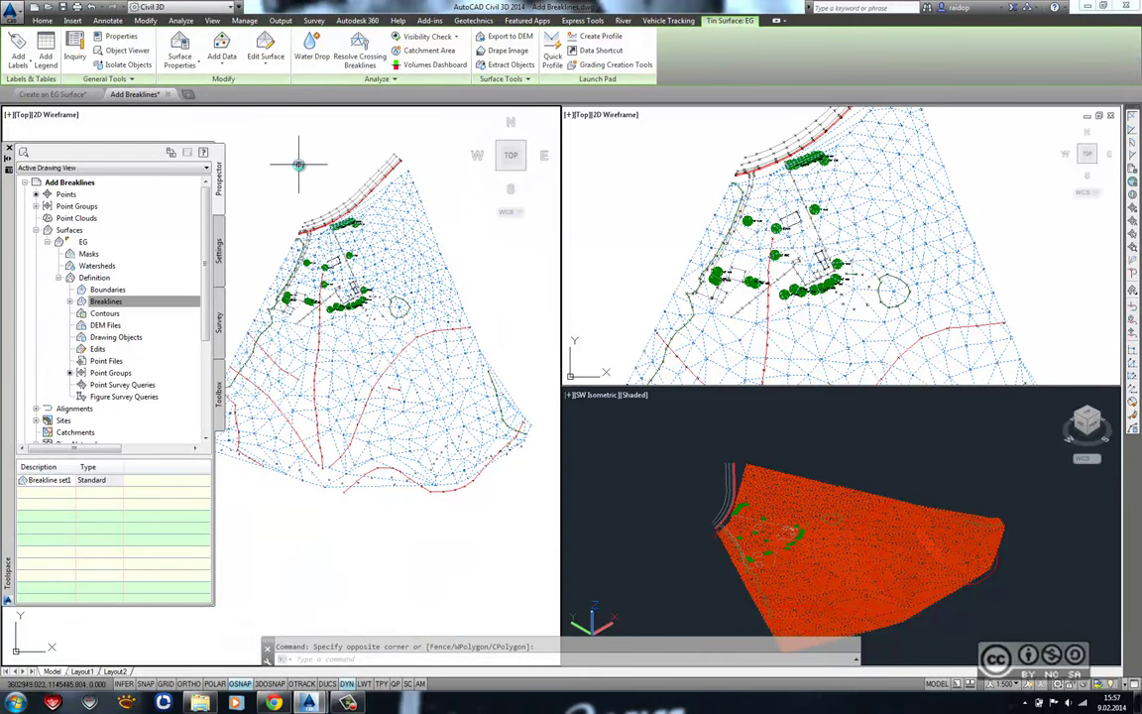
click(106, 300)
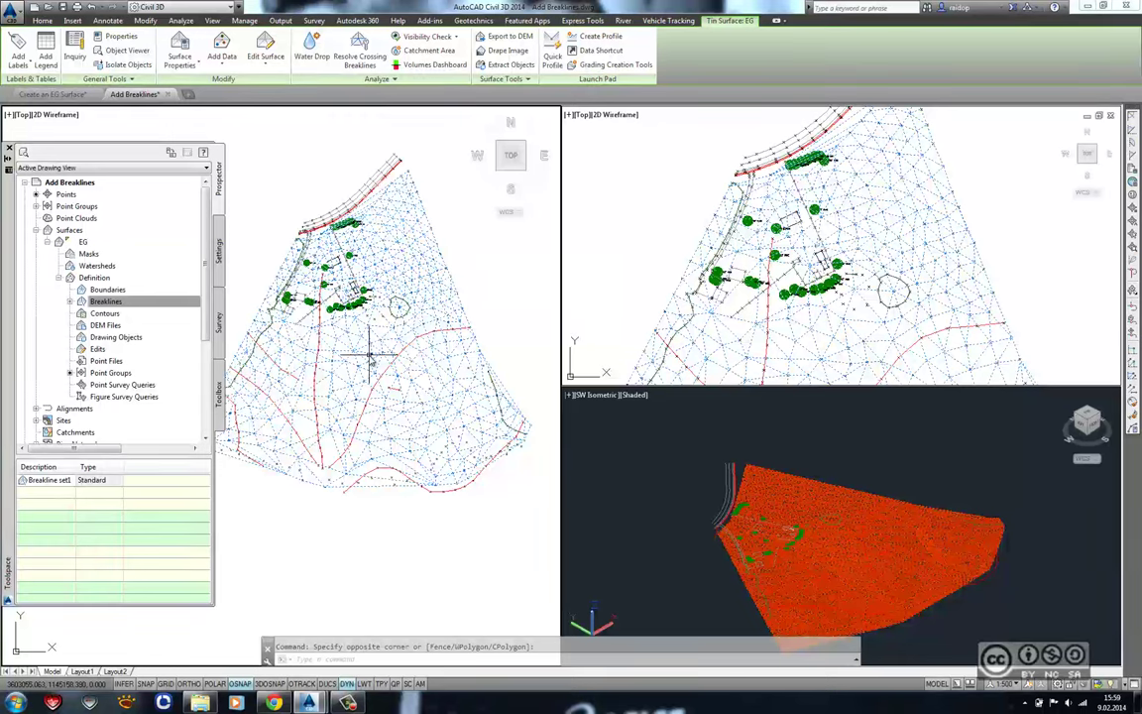
key(Escape)
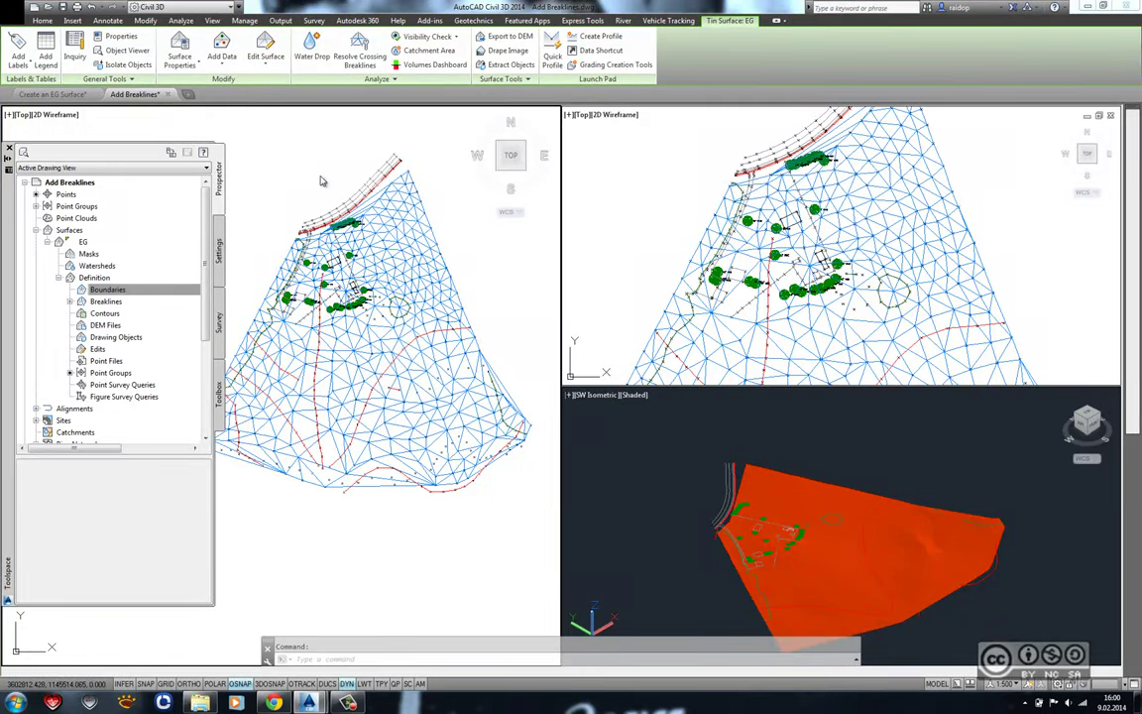
key(ctrl+o)
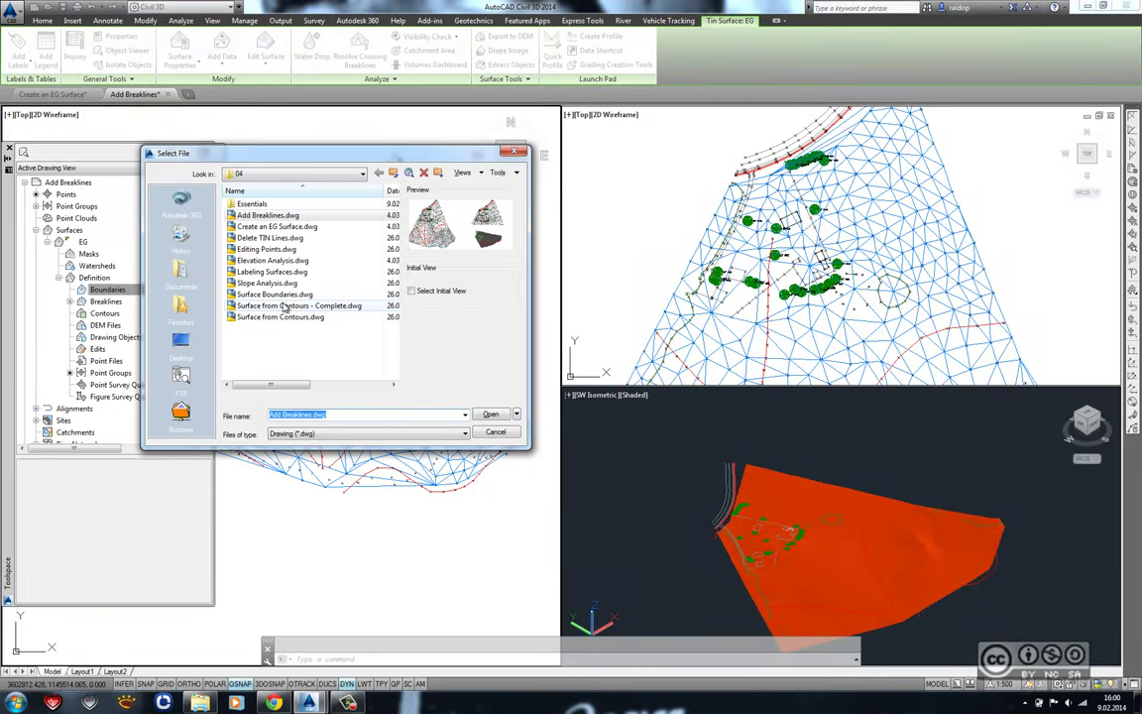
- Open Surface Boundaries.dwg and start adding a boundary to the EG surface
click(283, 294)
click(490, 415)
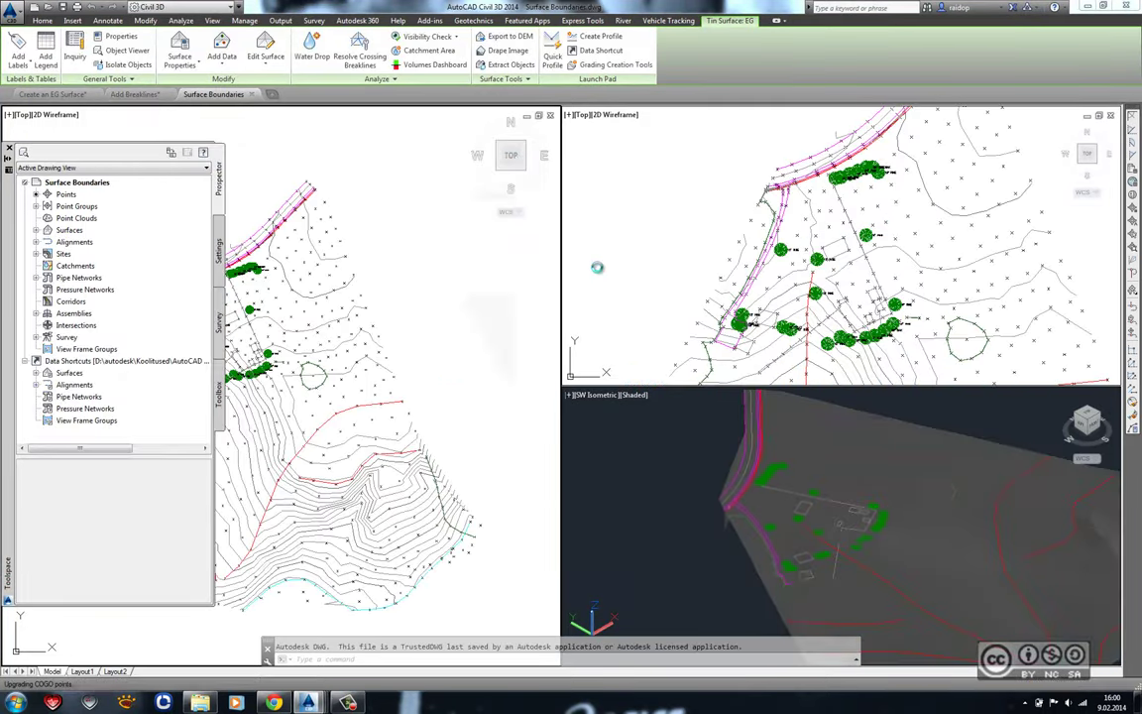
click(944, 212)
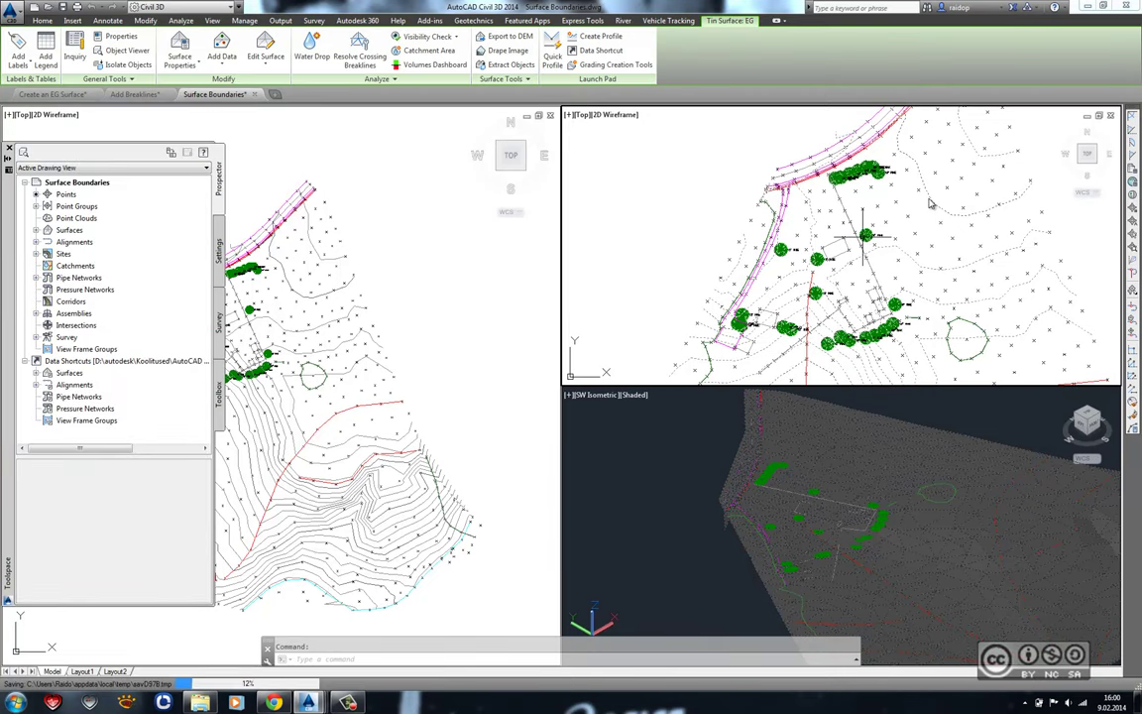
click(225, 69)
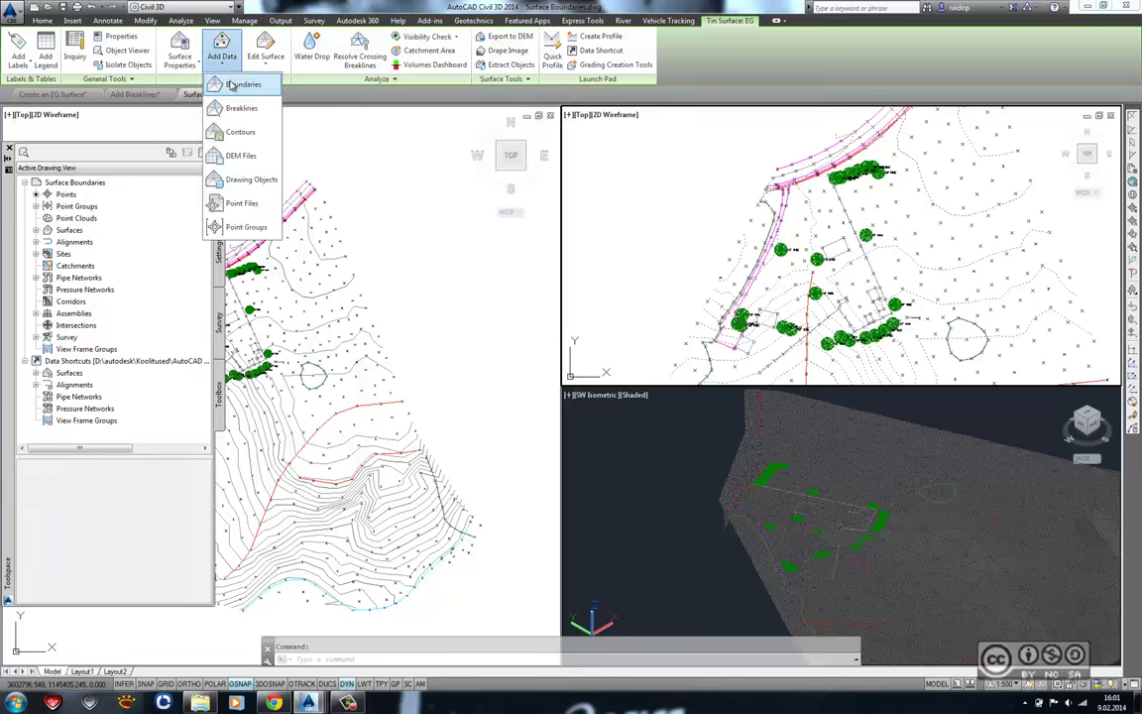
click(228, 84)
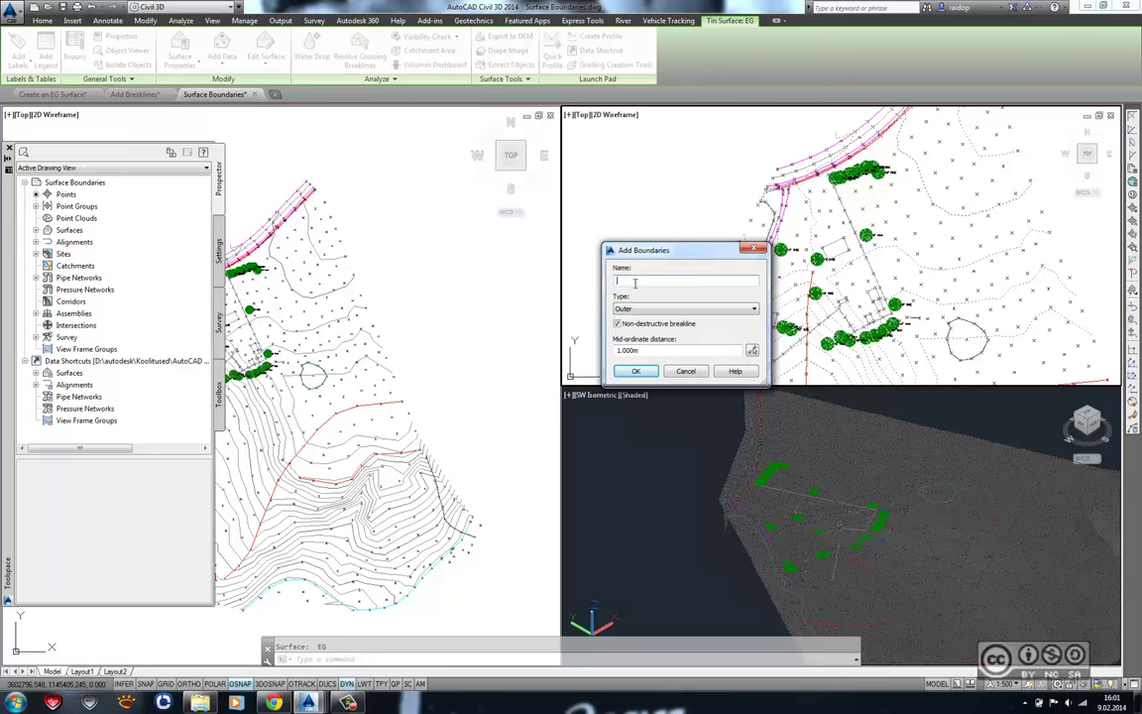
- Name the new boundary Bld1 and set its type to Hide
text(Bld1)
click(651, 308)
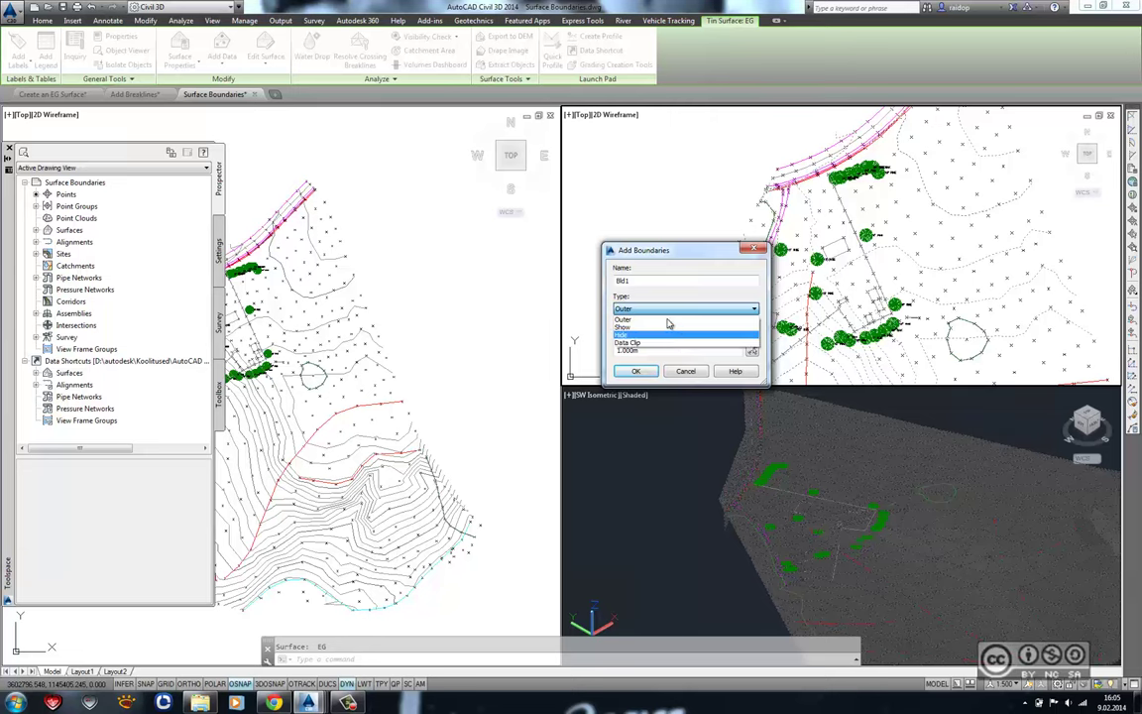
click(679, 337)
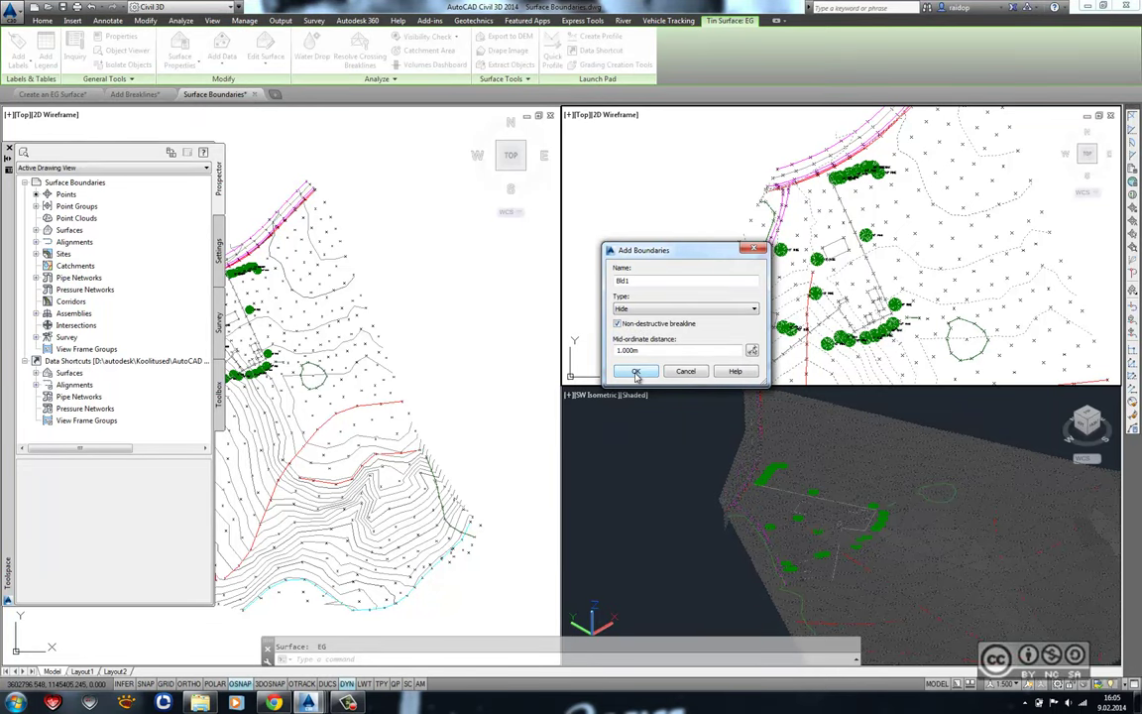
- Confirm Bld1 and pick the first building outline as its hide boundary
click(636, 371)
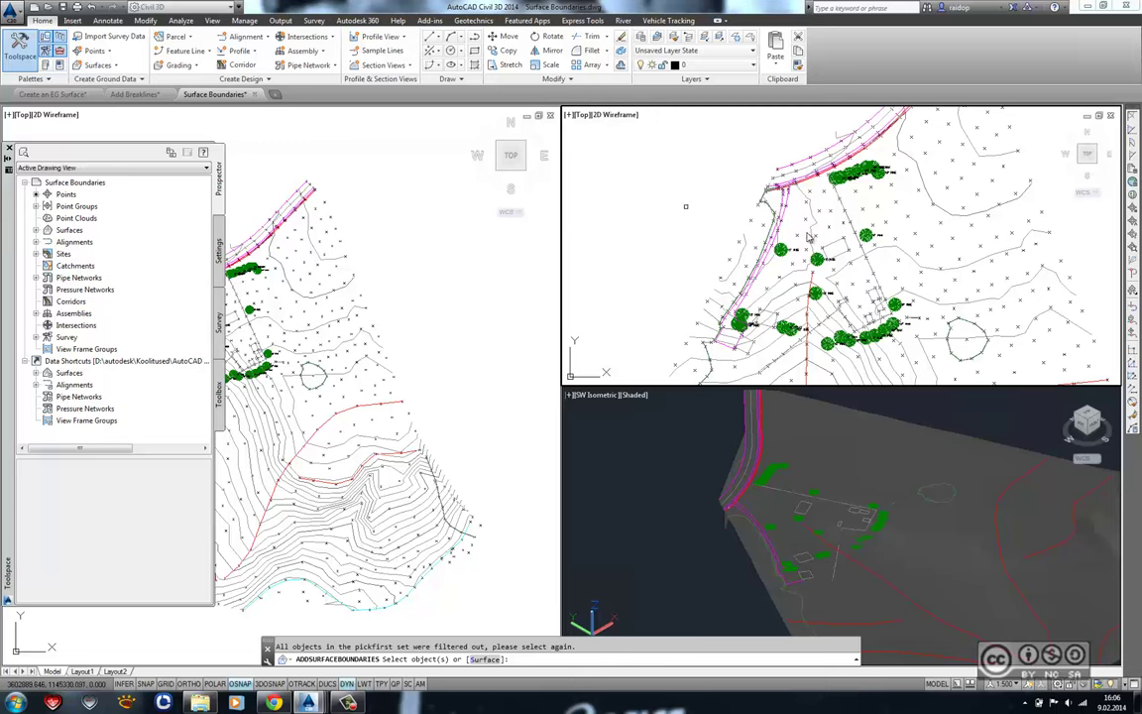
scroll(871, 283, up, 5)
scroll(743, 209, up, 3)
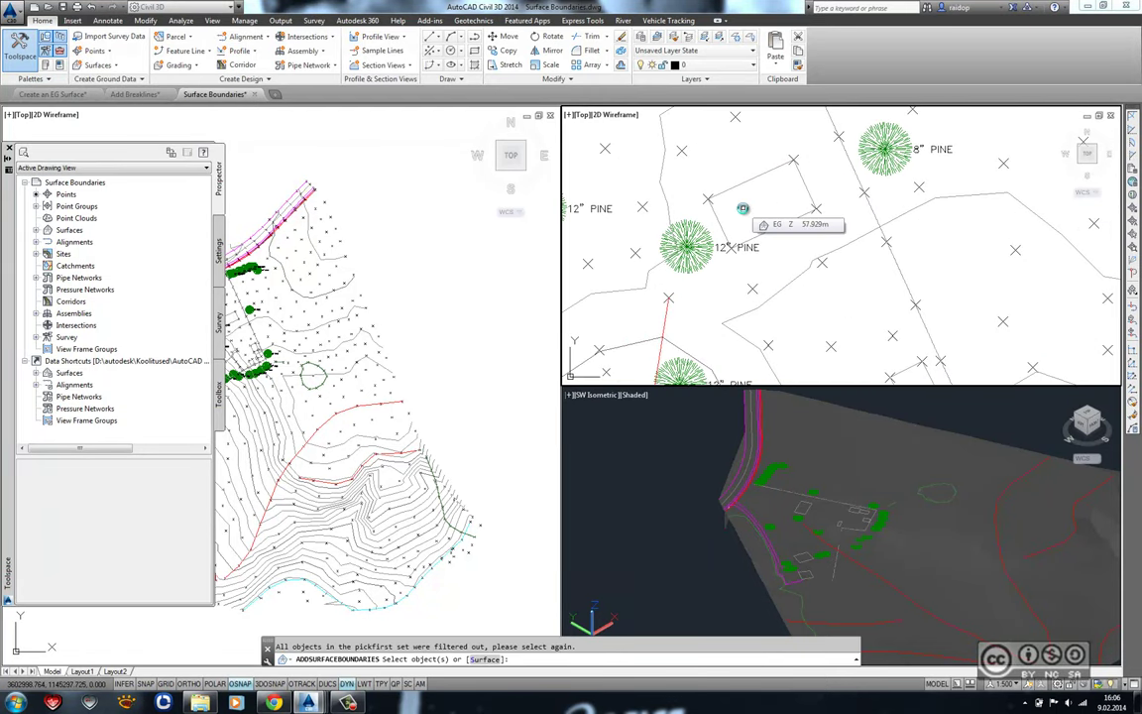
click(751, 182)
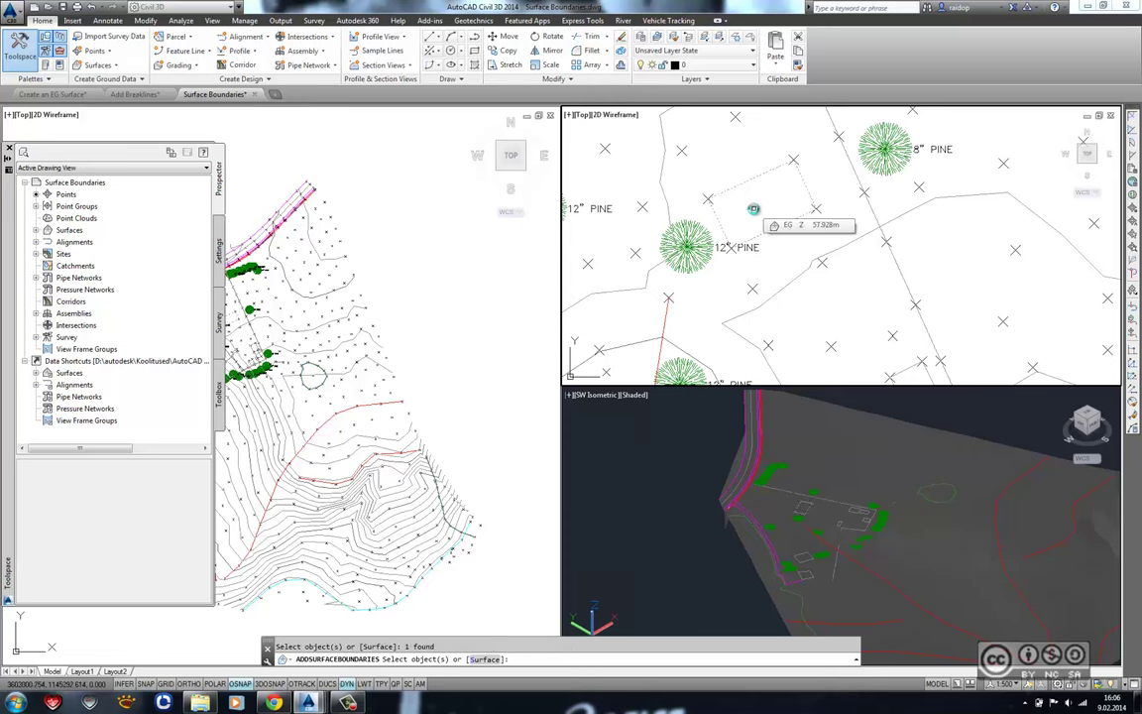
key(Return)
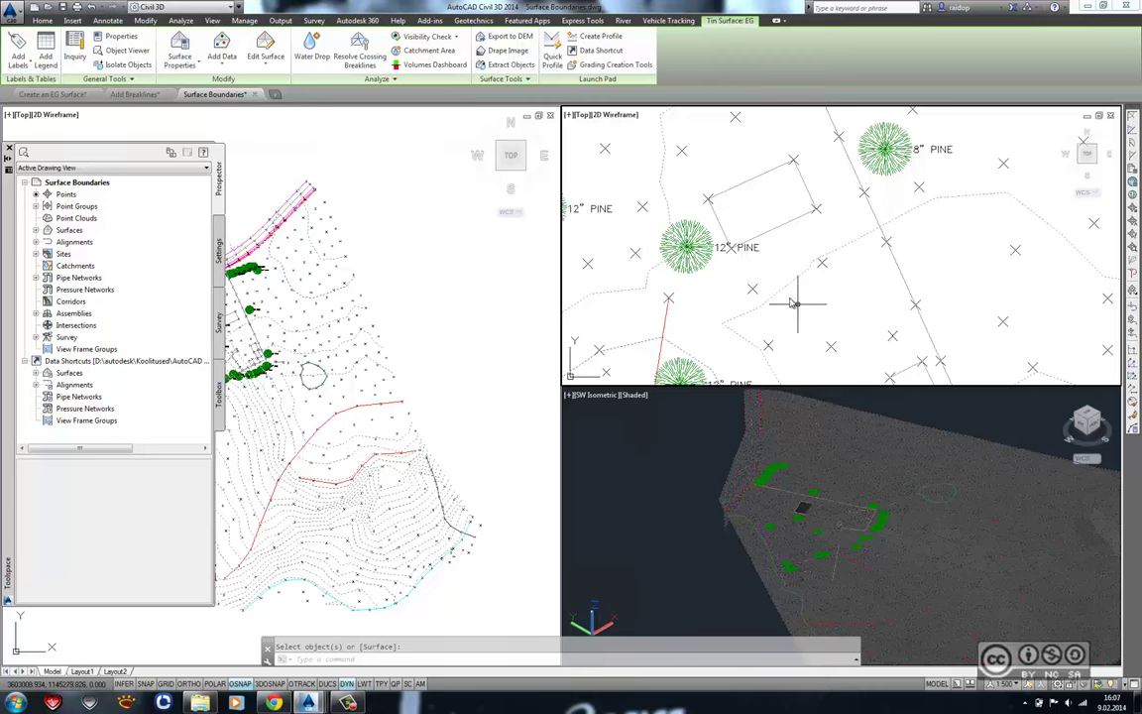
- Add a second hide boundary named Bld2 from the next building outline
middle_drag(823, 375, 865, 252)
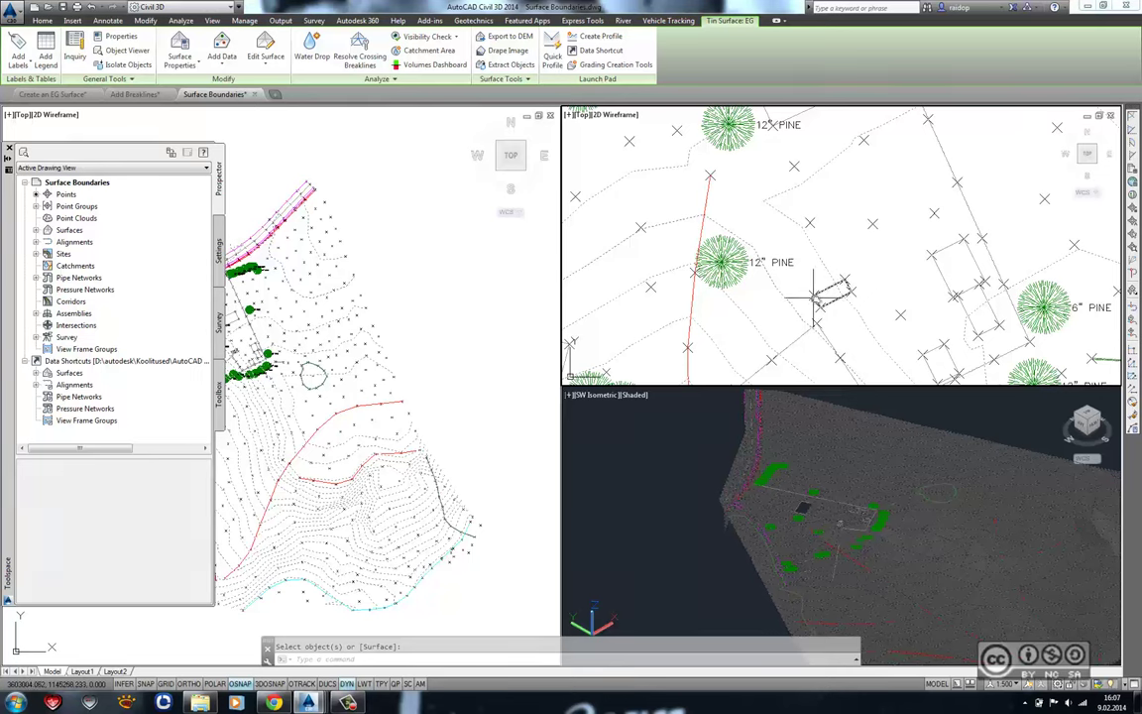
mouse_move(852, 242)
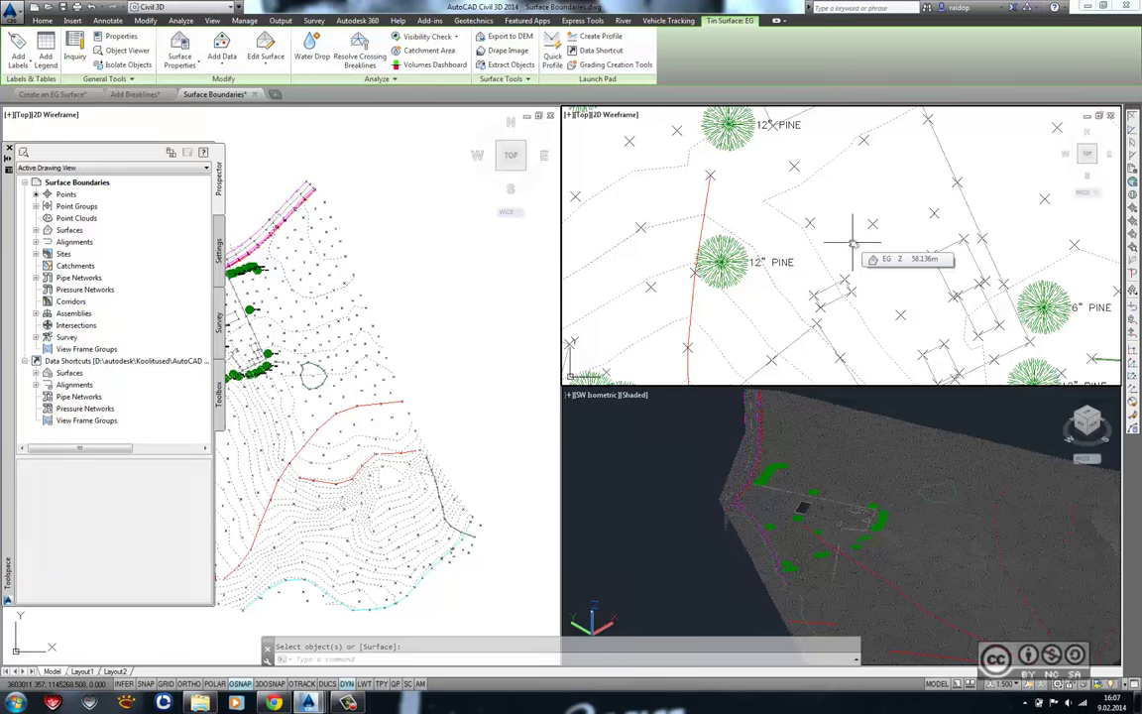
scroll(853, 243, down, 3)
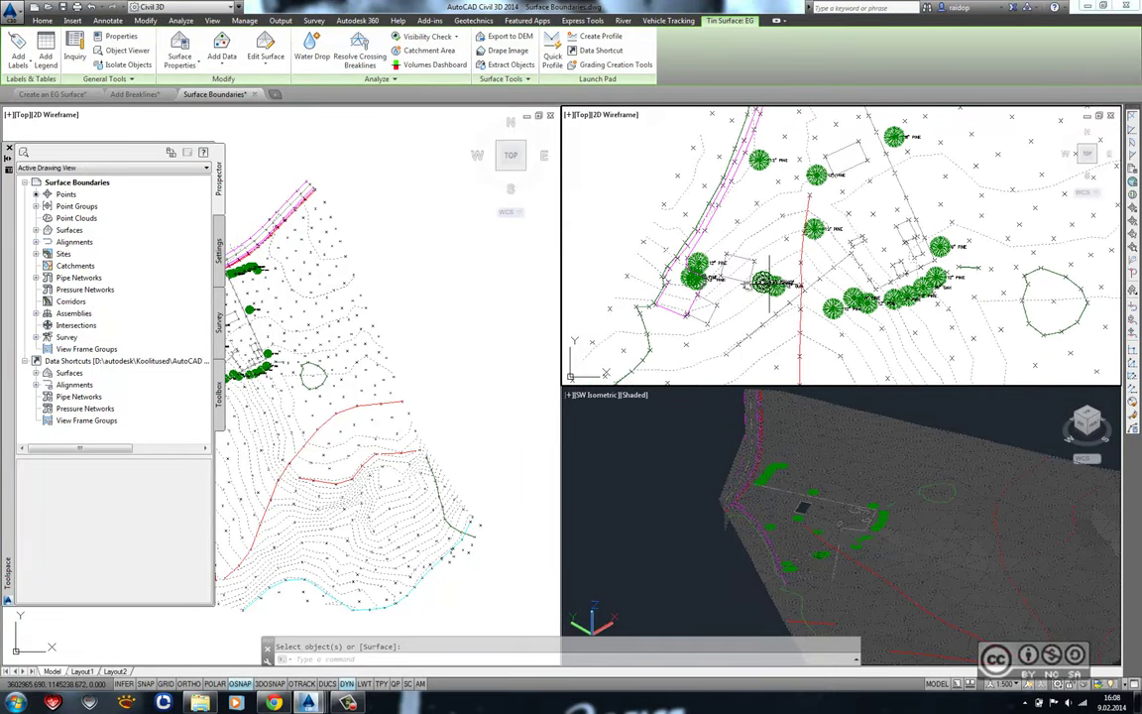
click(222, 55)
key(Return)
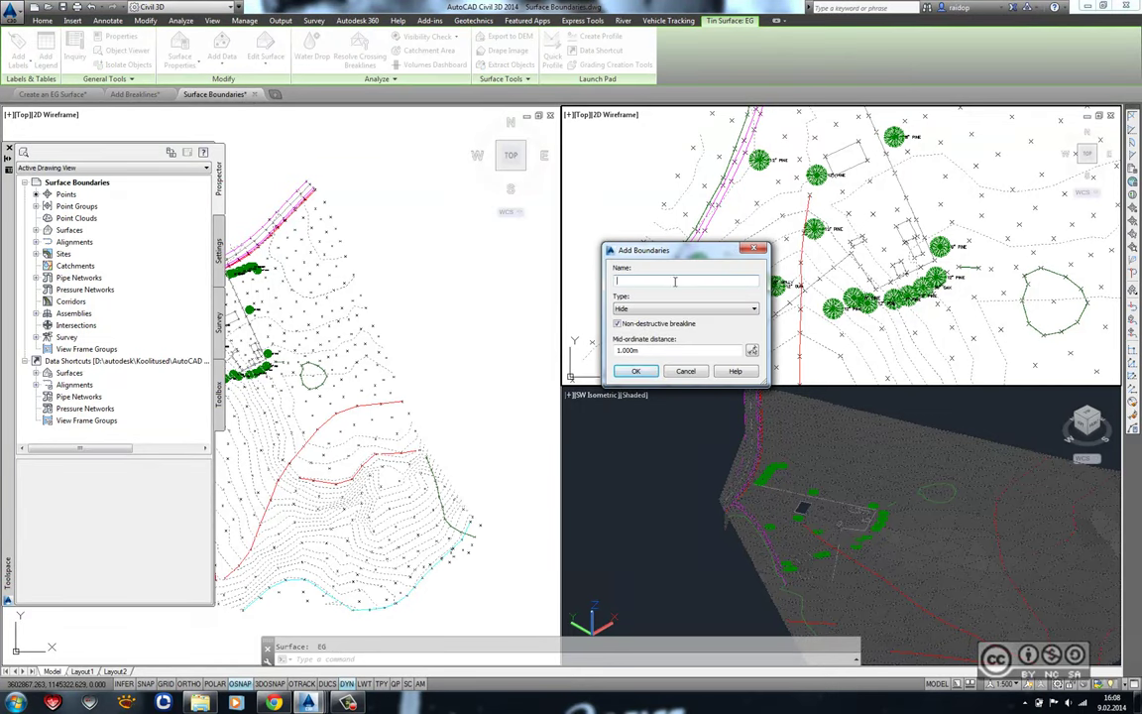
text(B)
text(ld2)
click(636, 369)
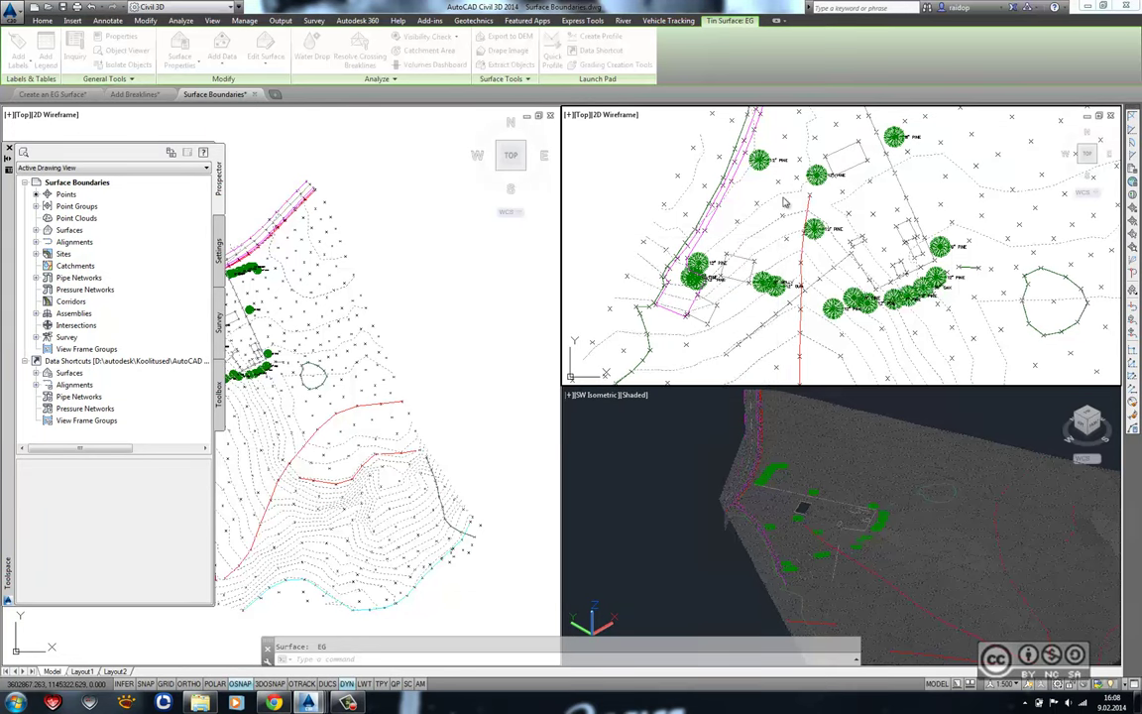
click(742, 260)
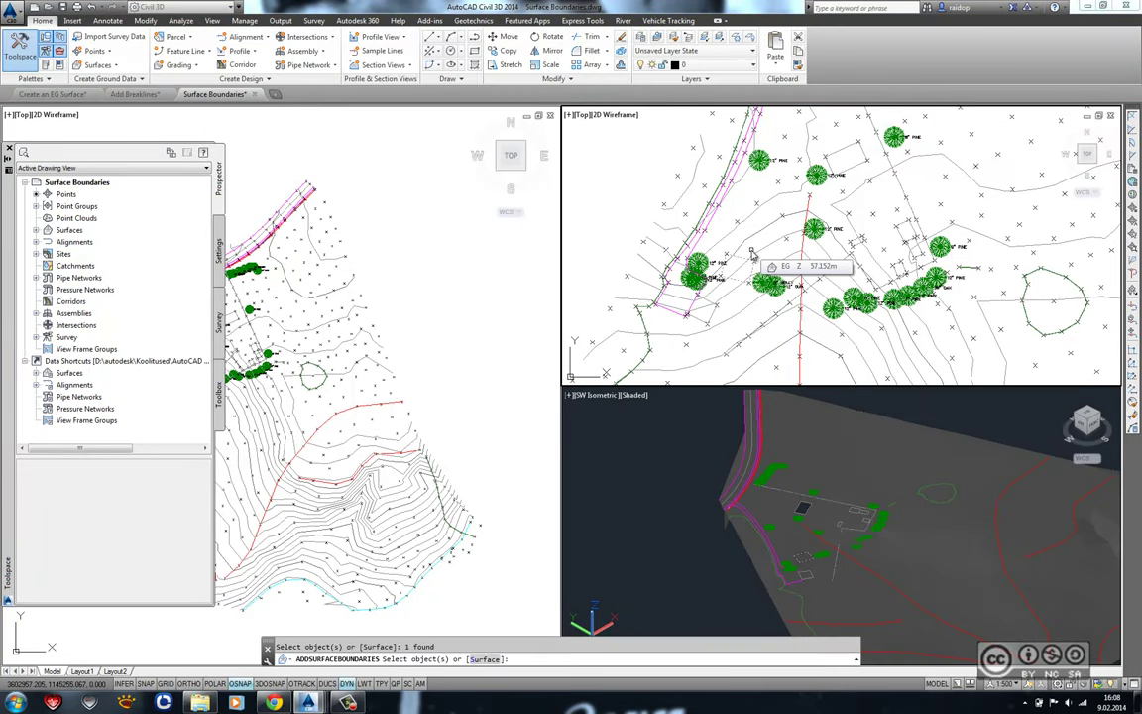
key(Return)
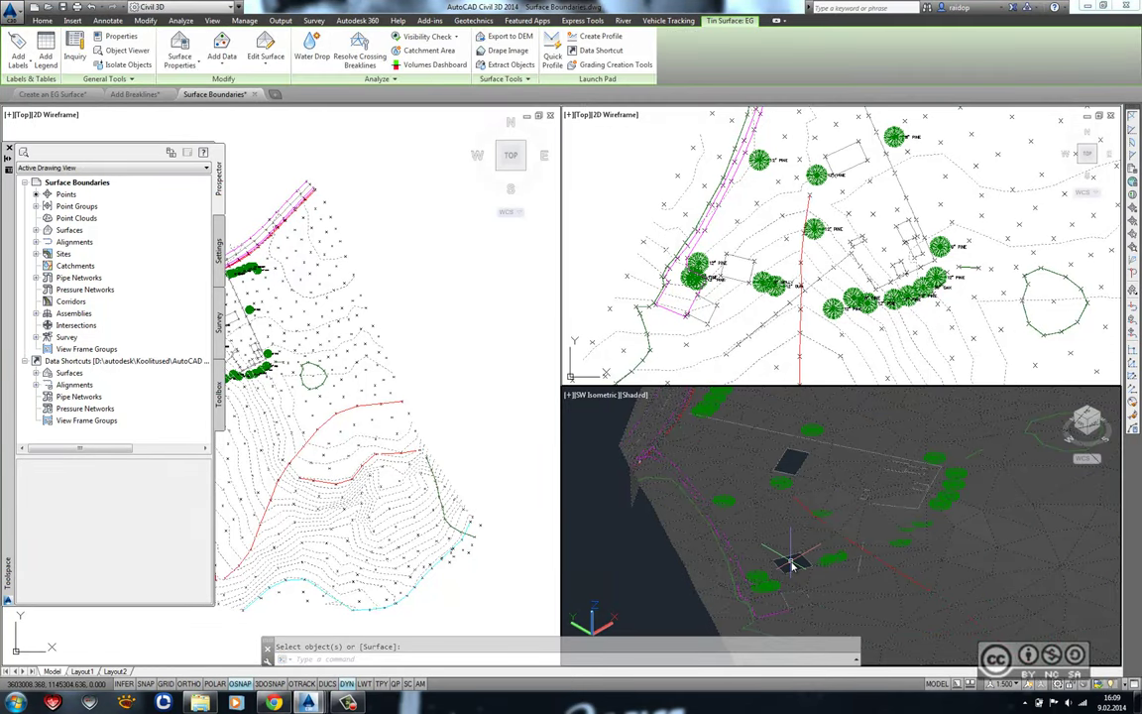
- Add hide boundary Bld5 and pick the last building outline
click(222, 56)
click(242, 86)
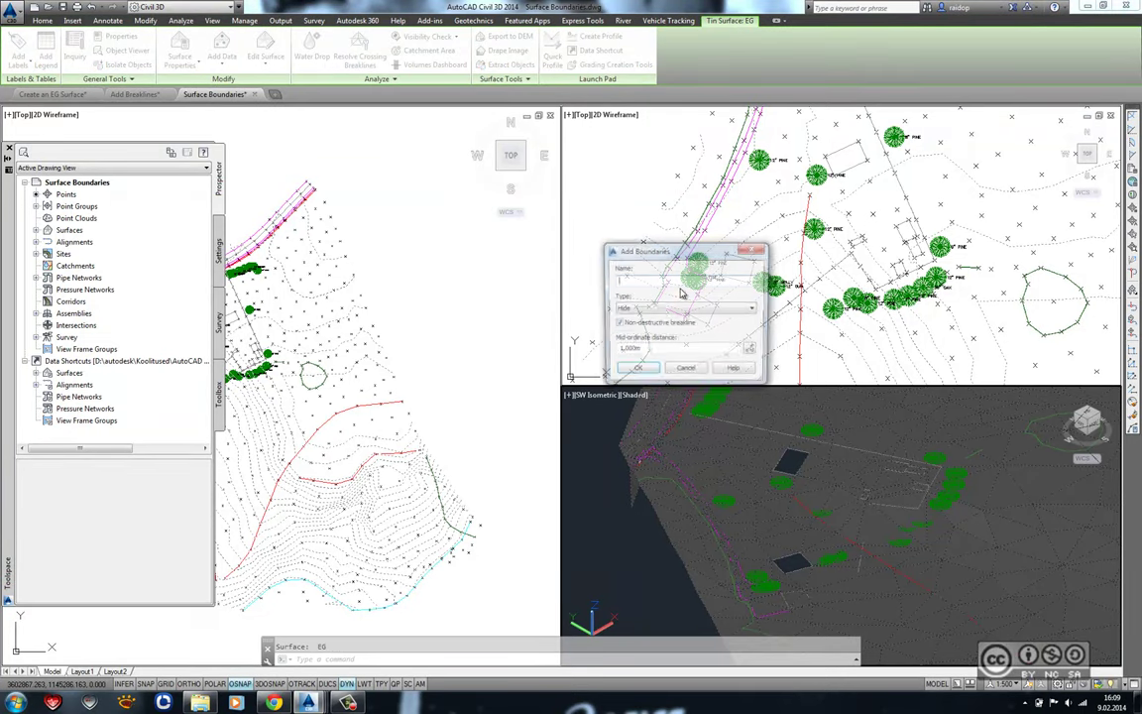
text(Bld3)
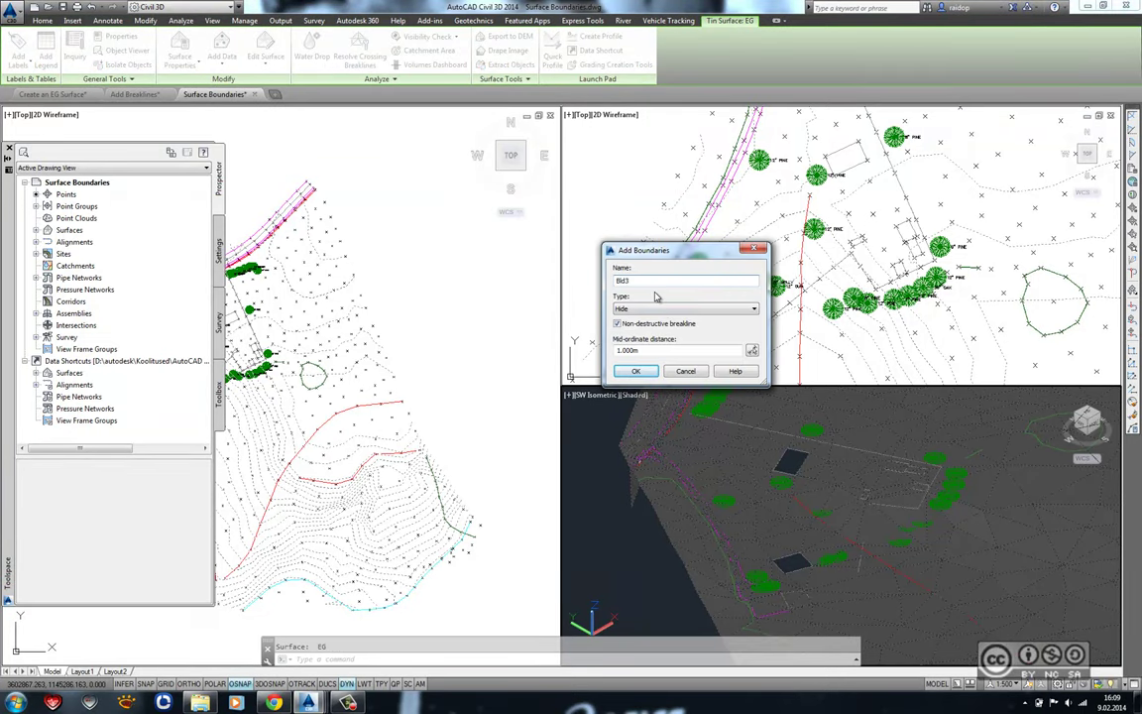
key(BackSpace)
text(5)
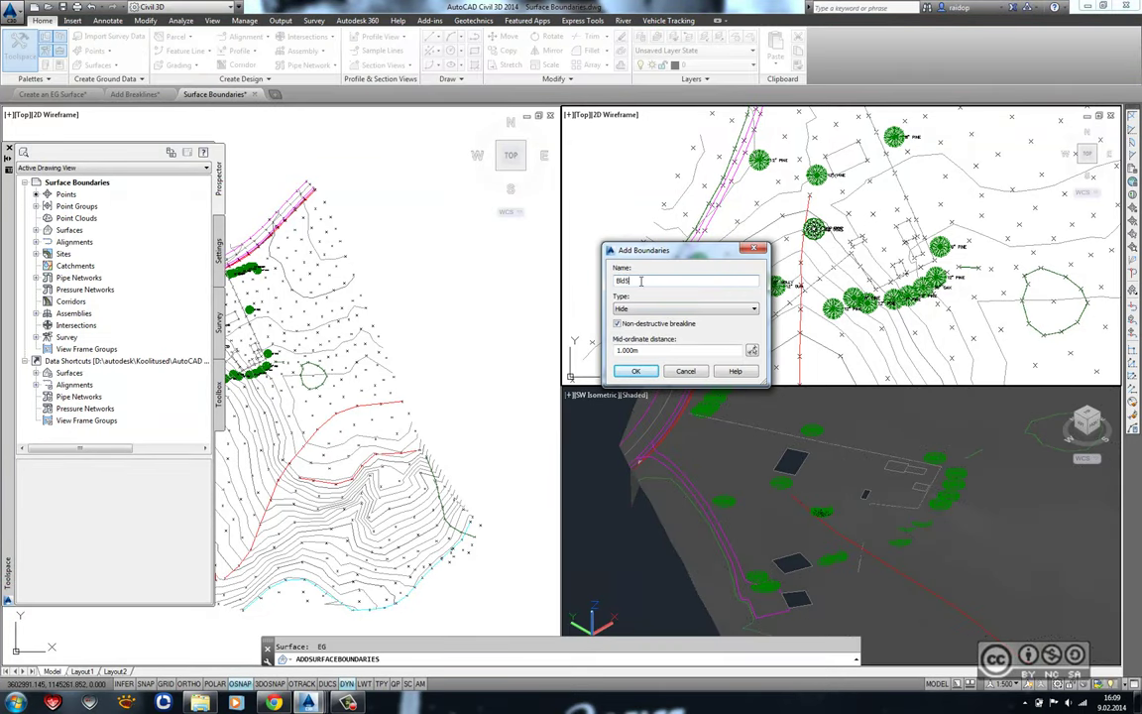
click(635, 371)
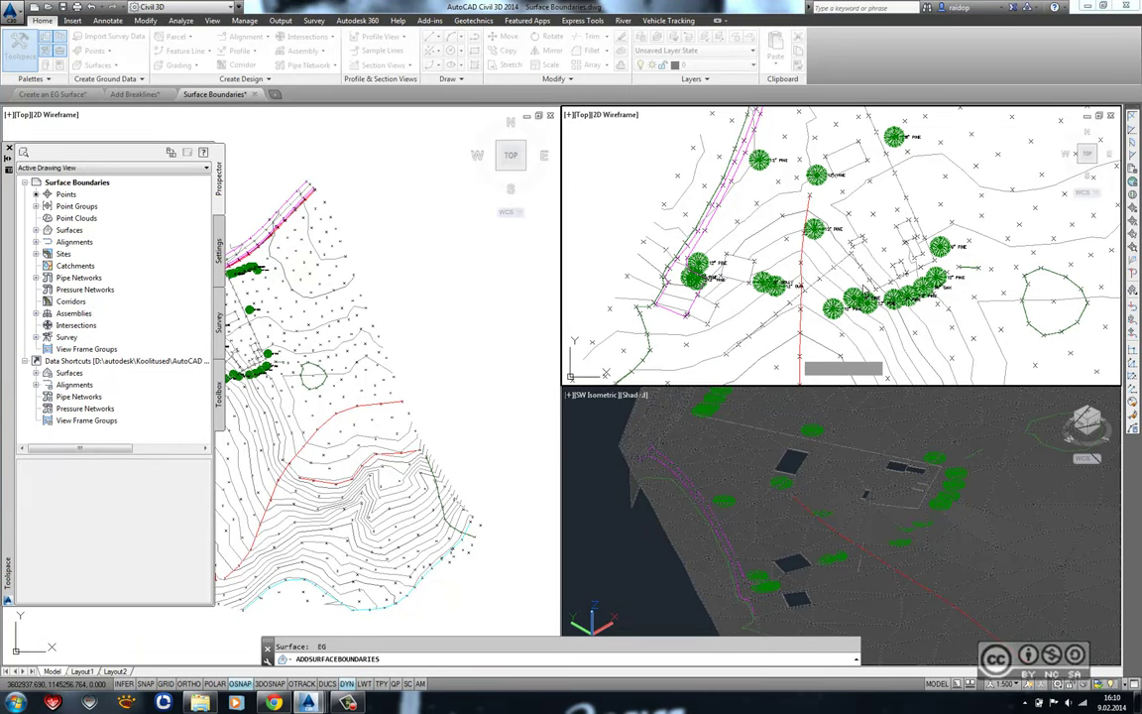
click(805, 240)
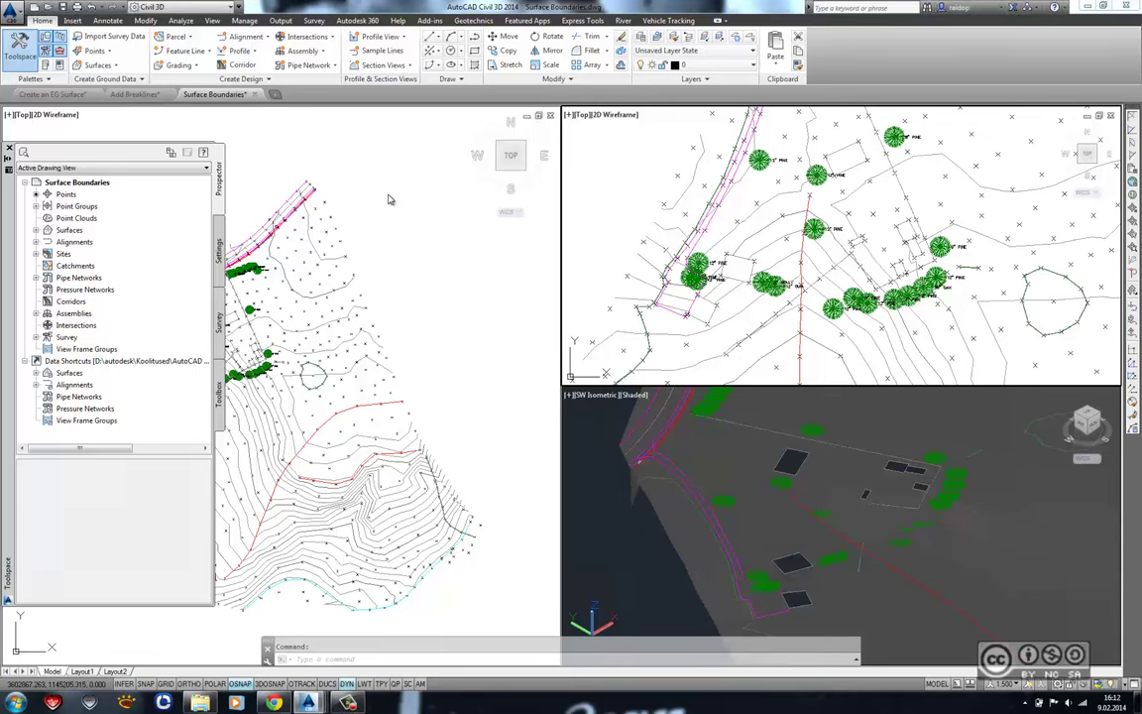
- Open Delete TIN Lines.dwg and select its EG surface in the upper plan view
key(ctrl+o)
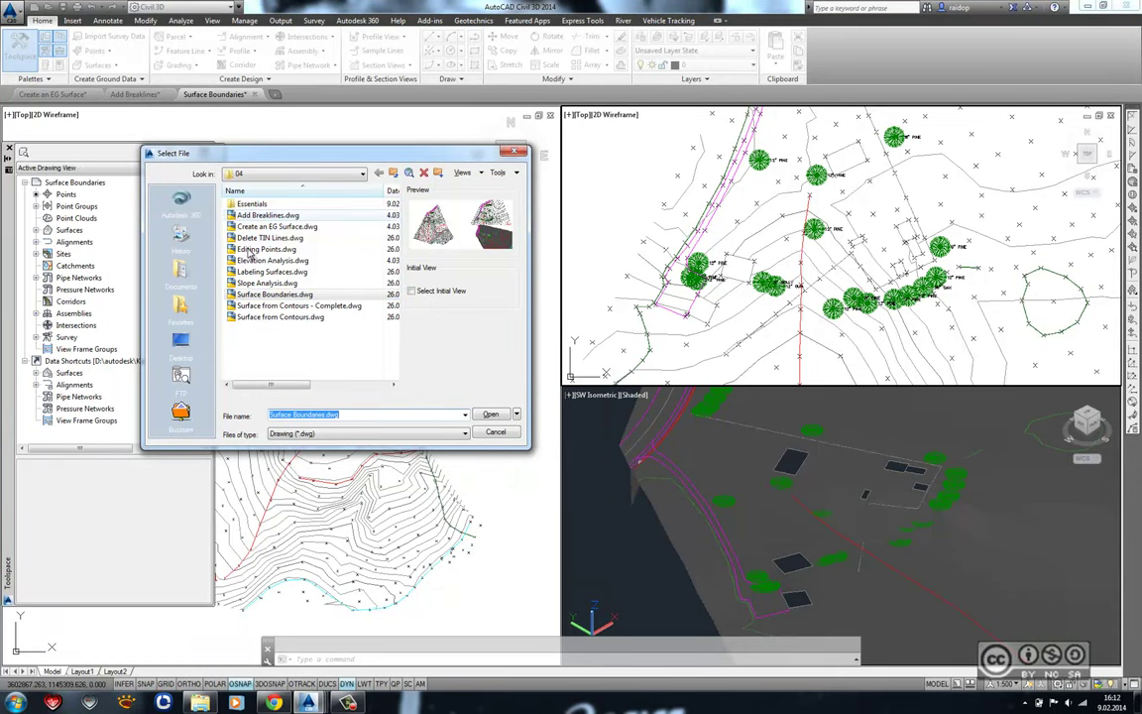
click(342, 238)
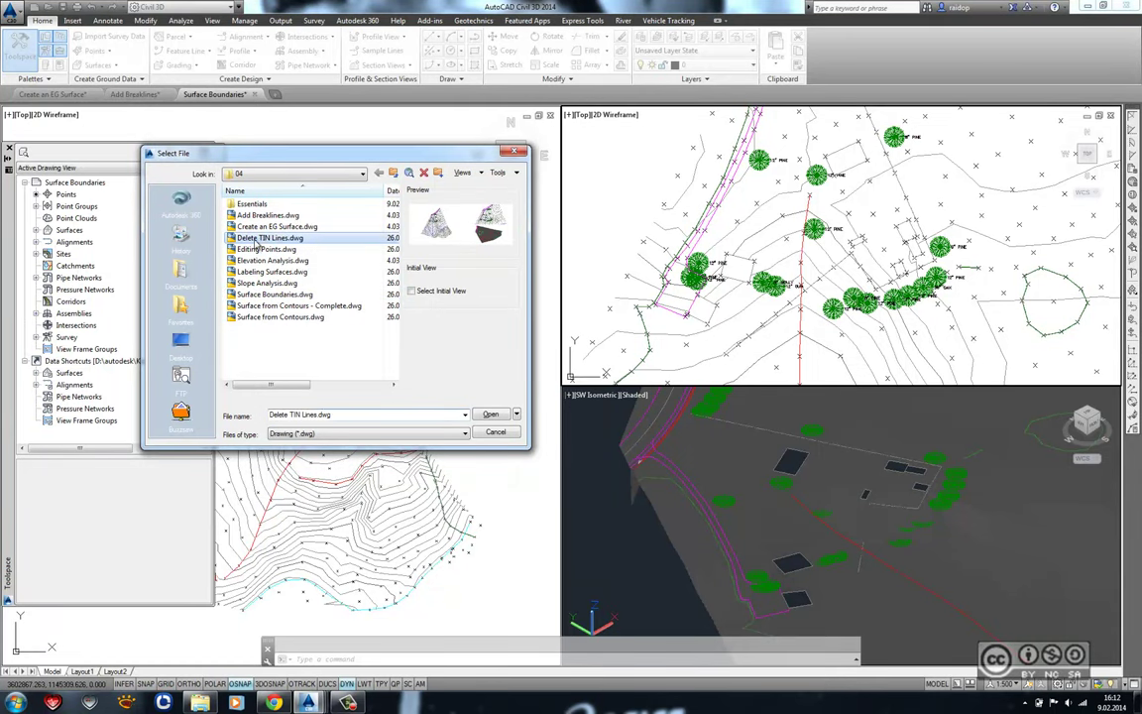
click(491, 415)
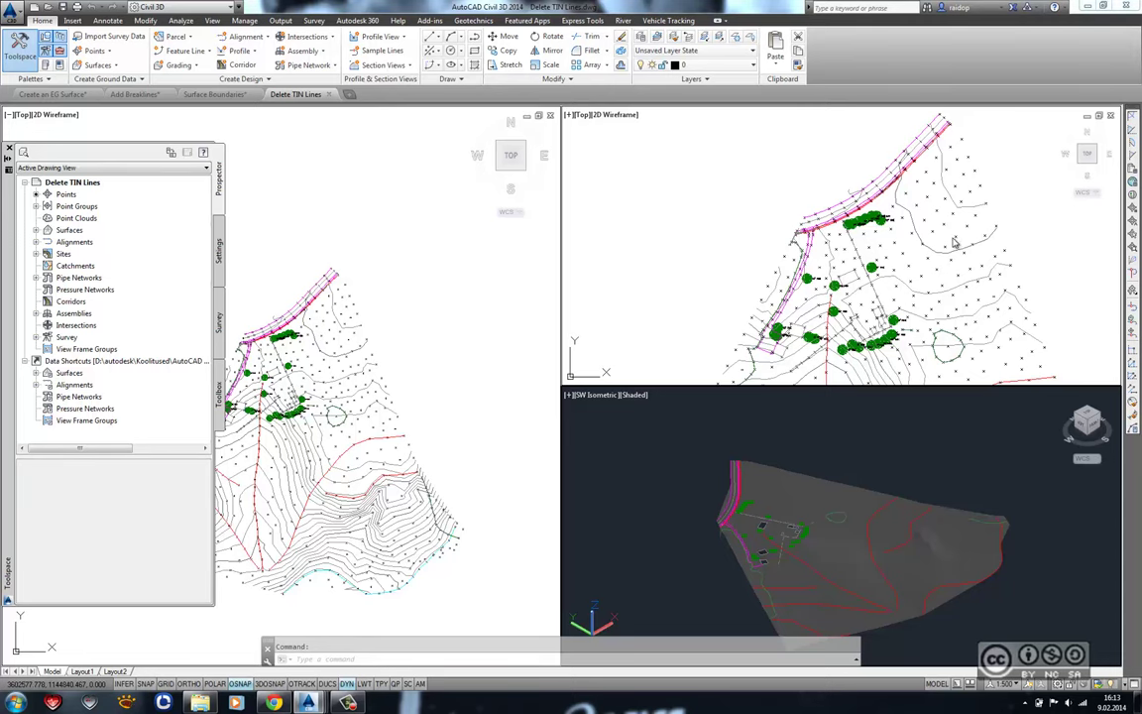
click(861, 219)
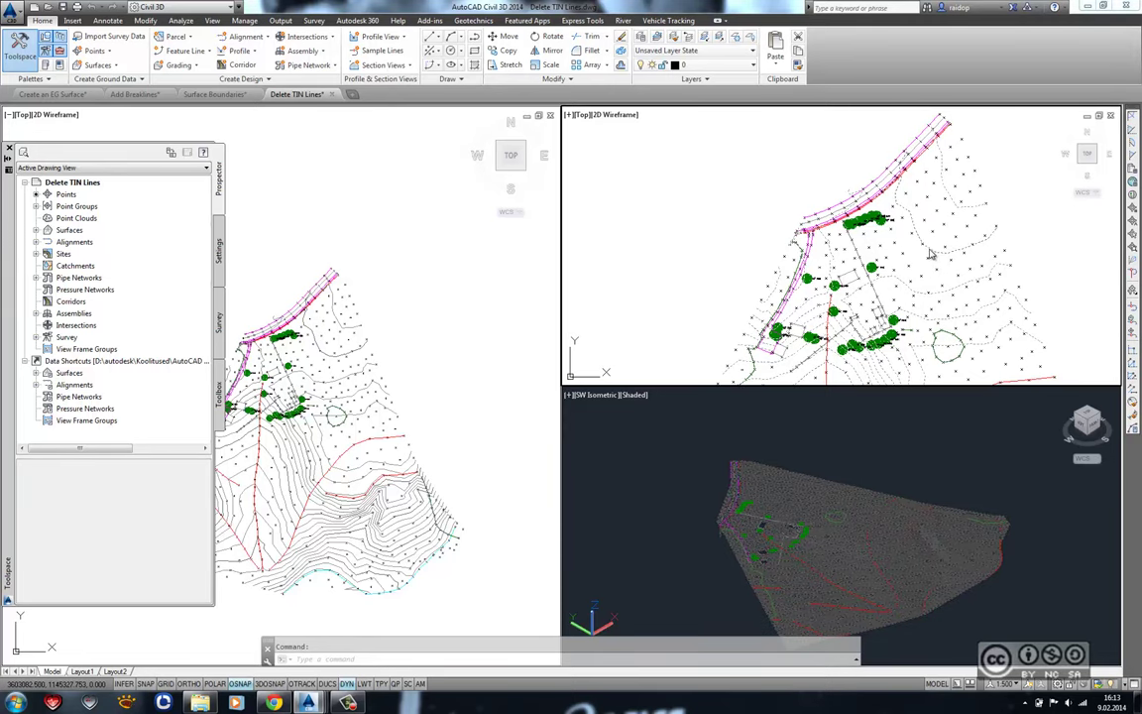
click(838, 223)
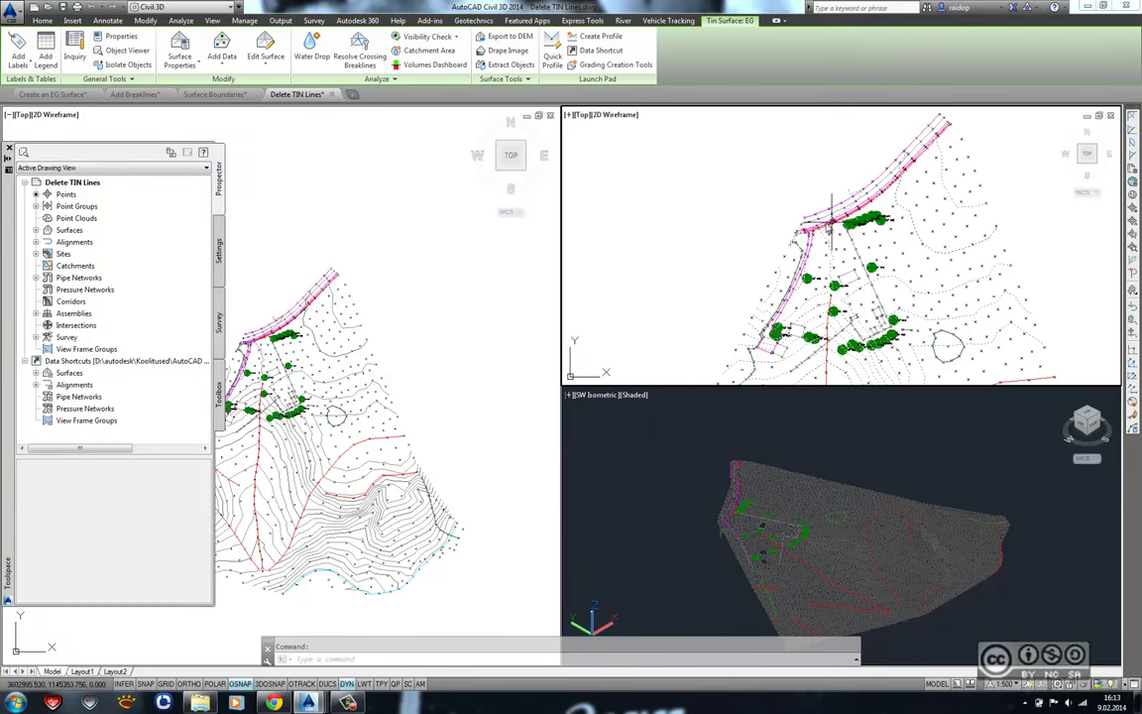
- Set EG's surface style to Triangles and zoom to the thin triangles at the bottom
click(181, 47)
click(671, 381)
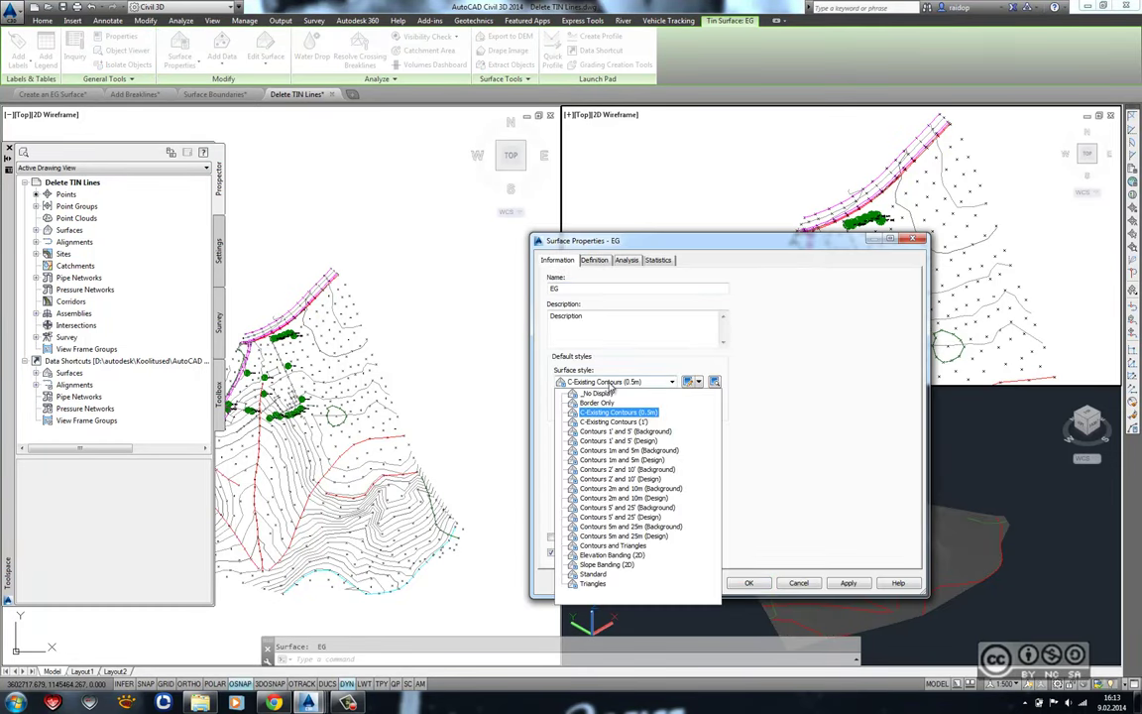
click(595, 583)
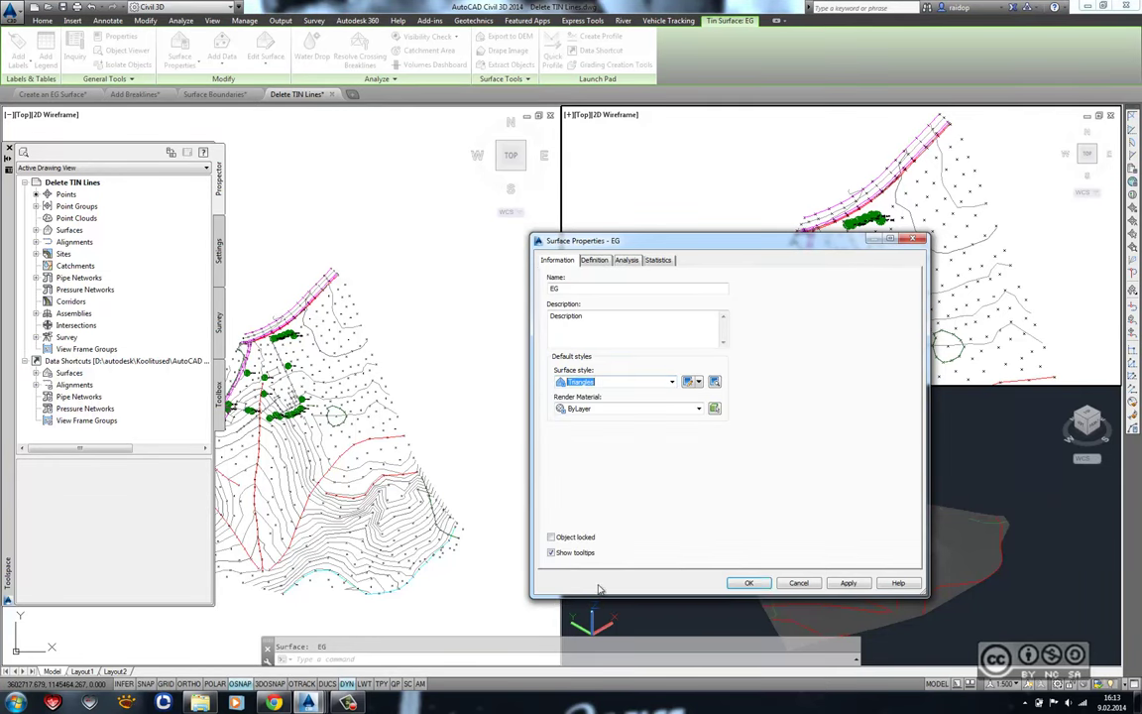
click(762, 583)
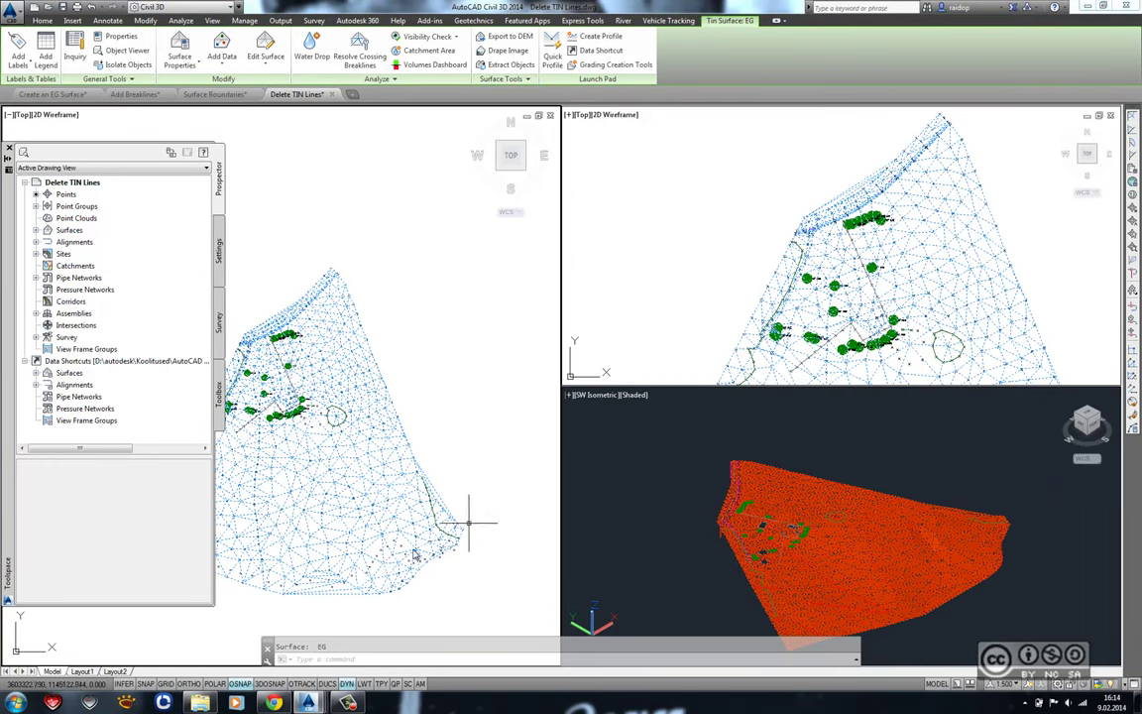
scroll(336, 606, up, 2)
middle_drag(335, 605, 372, 419)
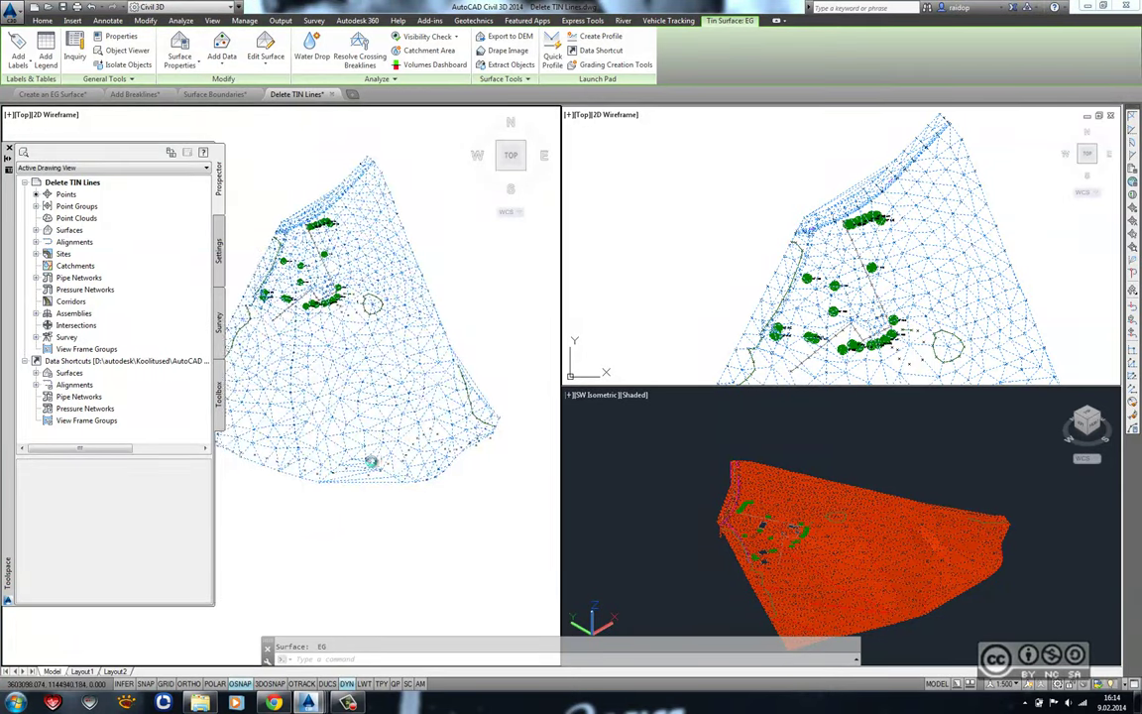
scroll(372, 419, up, 2)
scroll(408, 408, up, 2)
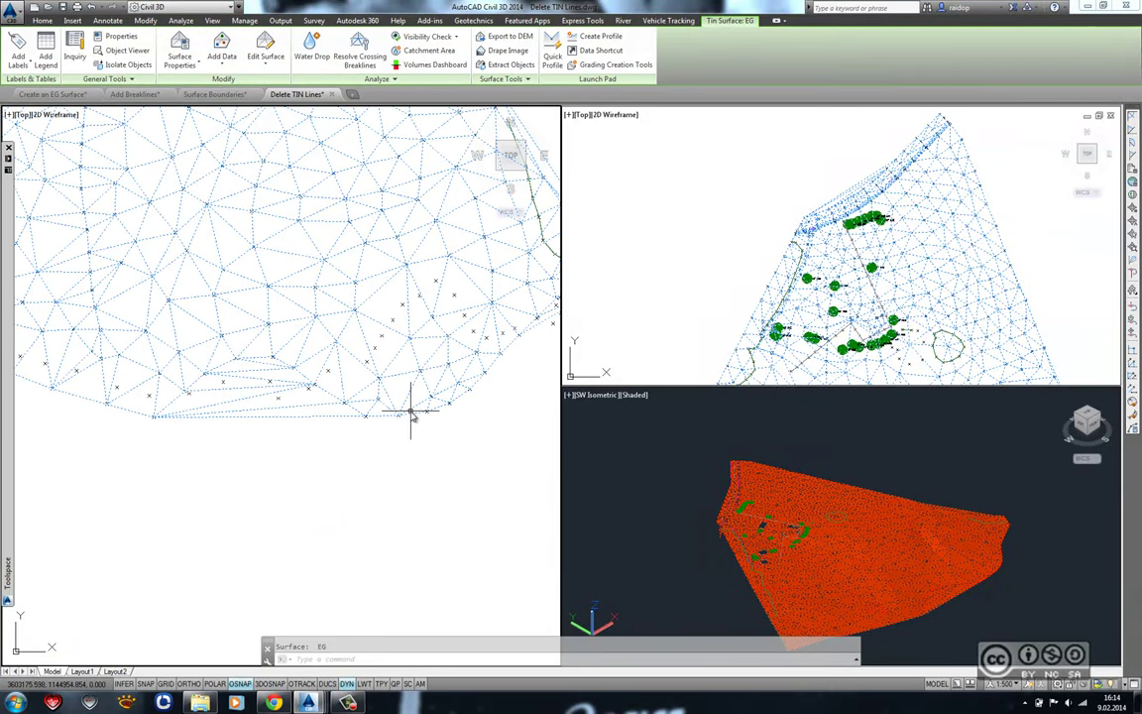
scroll(318, 408, up, 1)
middle_drag(318, 407, 250, 509)
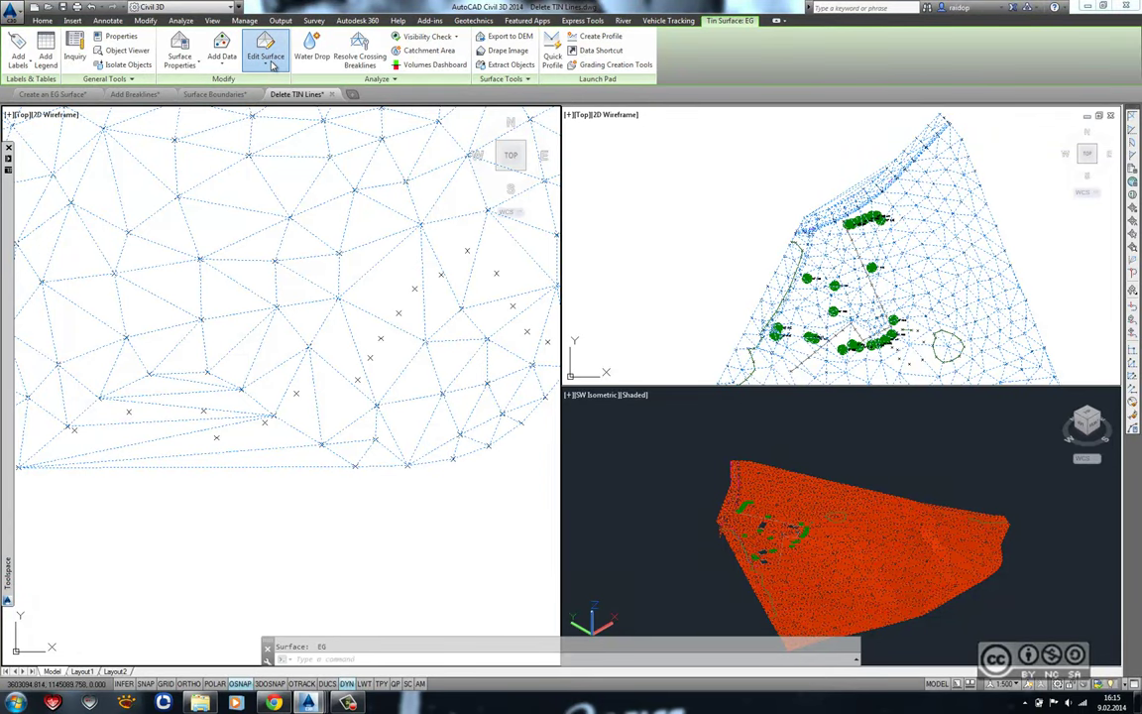
- Use Delete Line to remove four long, thin TIN edges along EG's bottom border
click(267, 63)
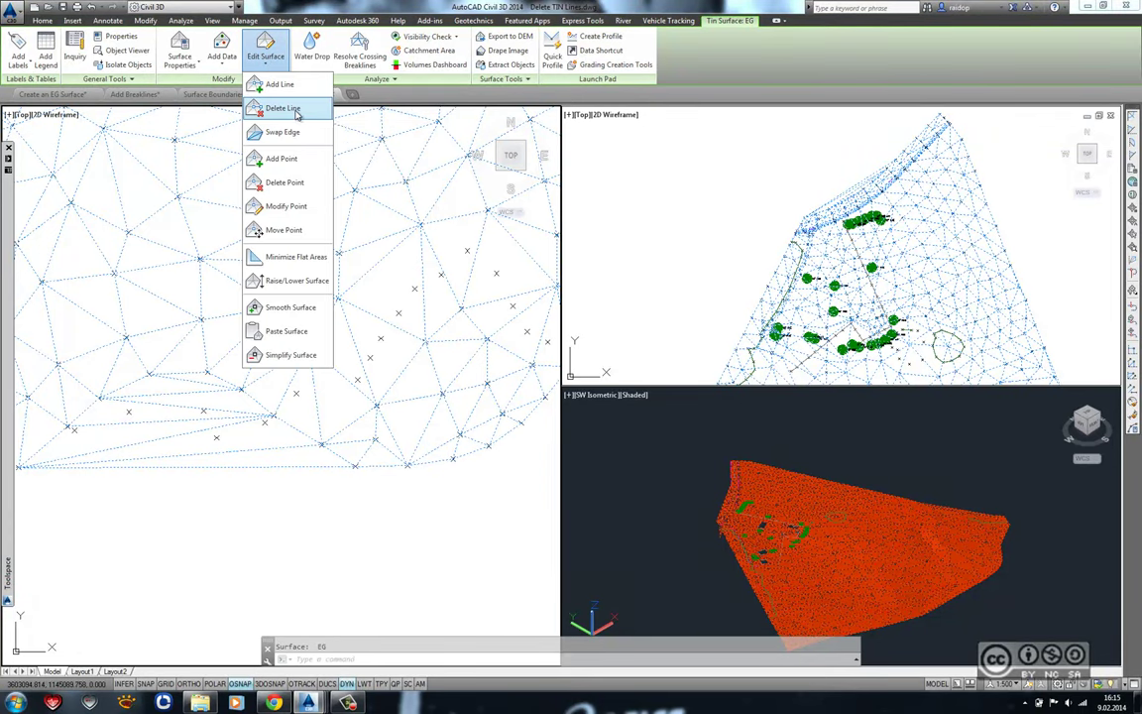
click(288, 109)
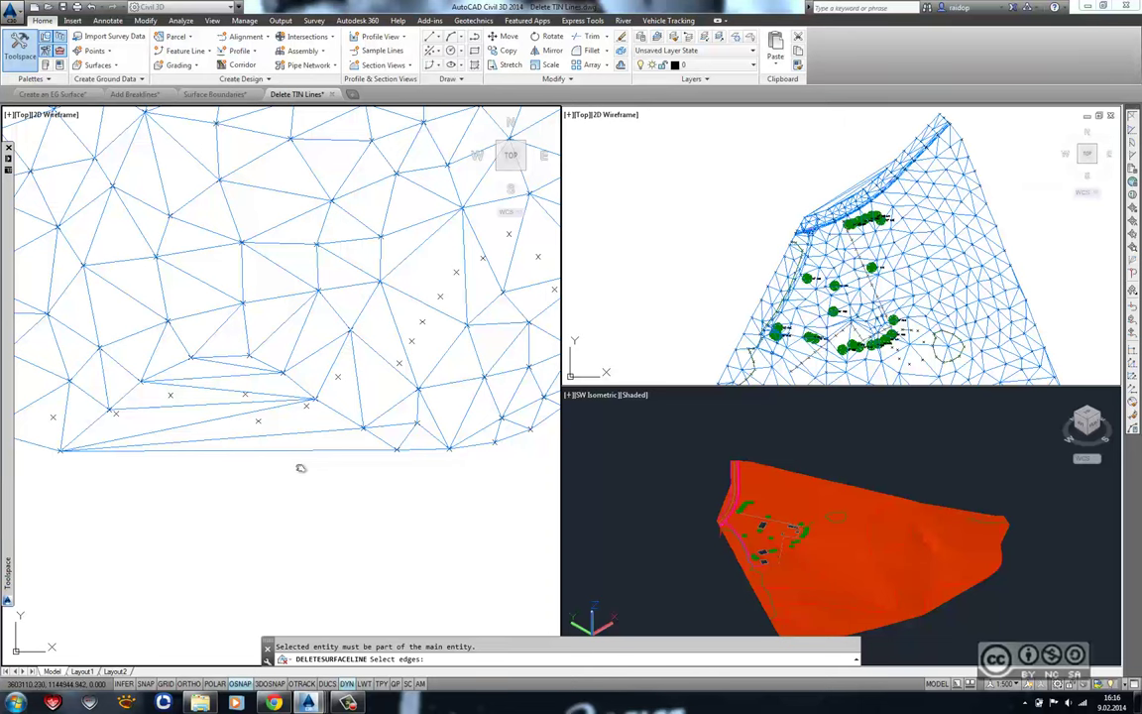
click(369, 448)
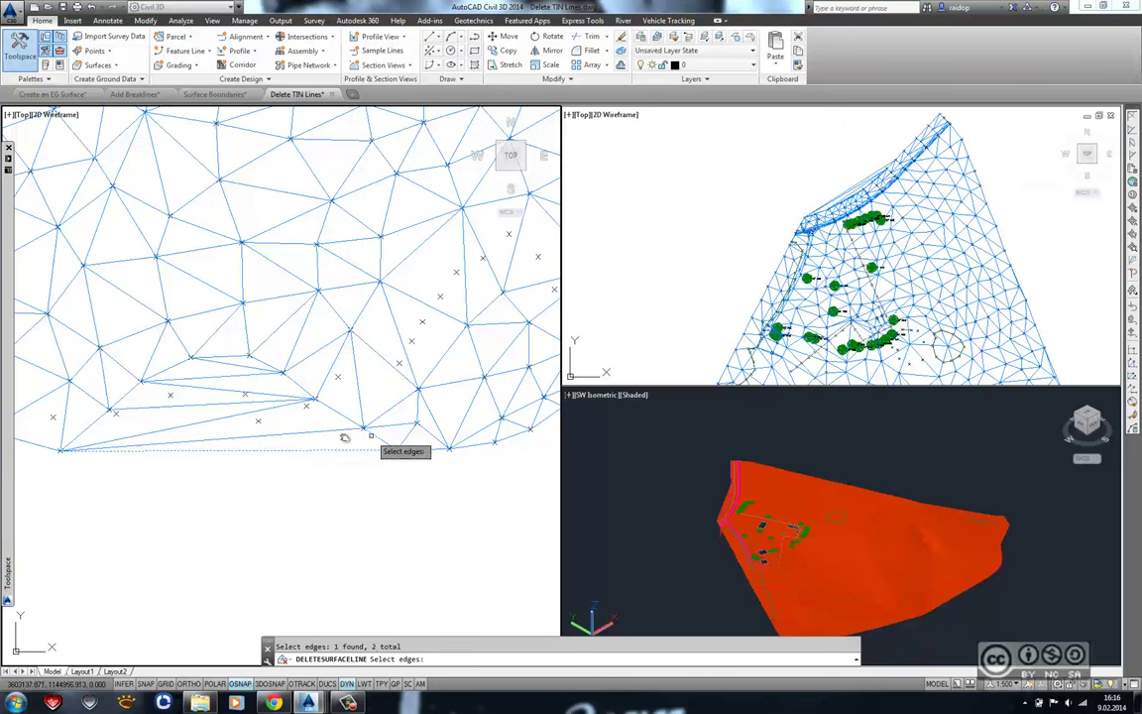
click(337, 414)
click(222, 420)
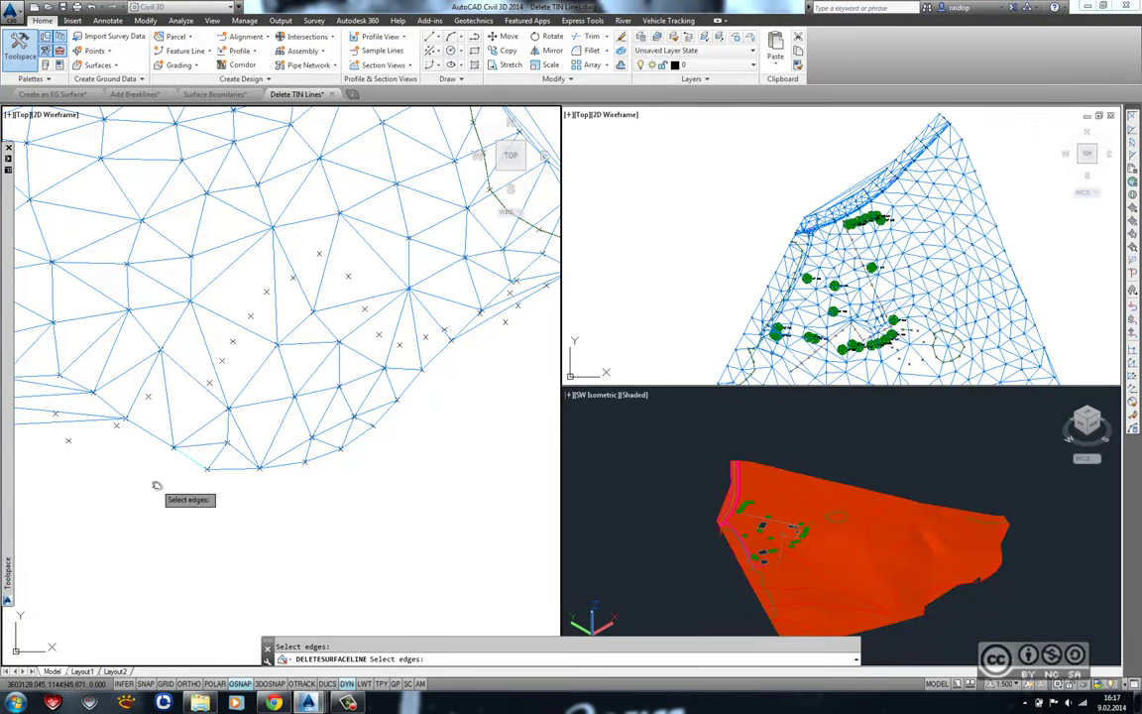
click(188, 460)
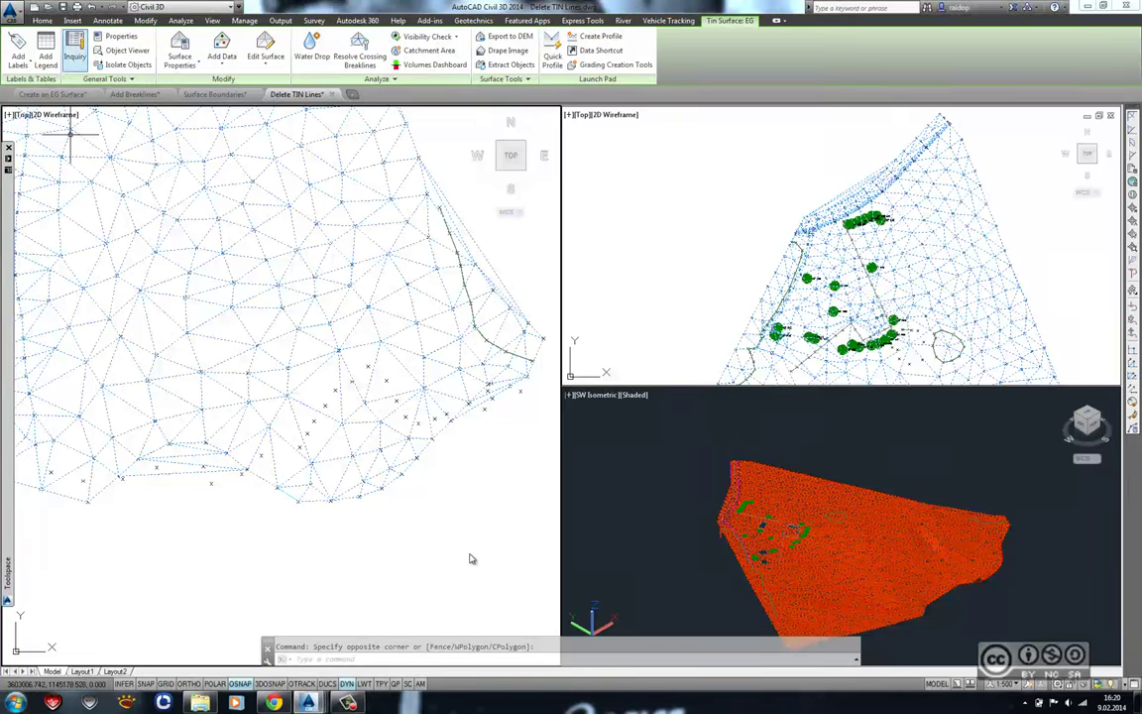
- Open the Editing Points.dwg drawing
key(ctrl+o)
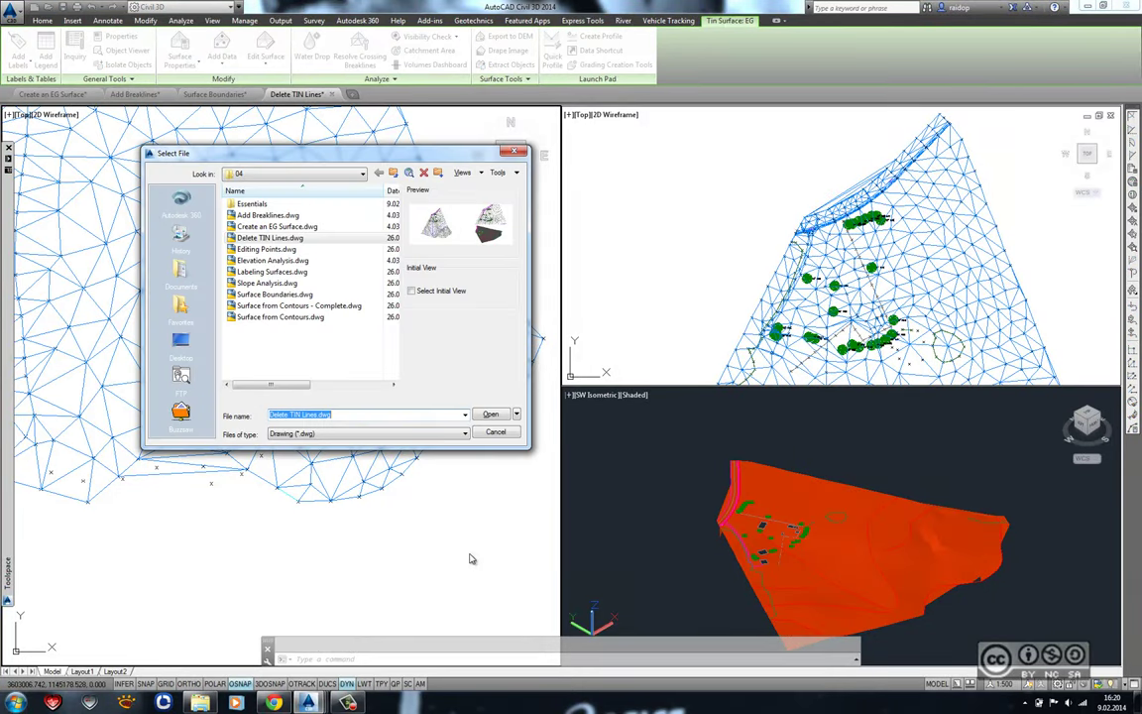
key(Down)
key(Return)
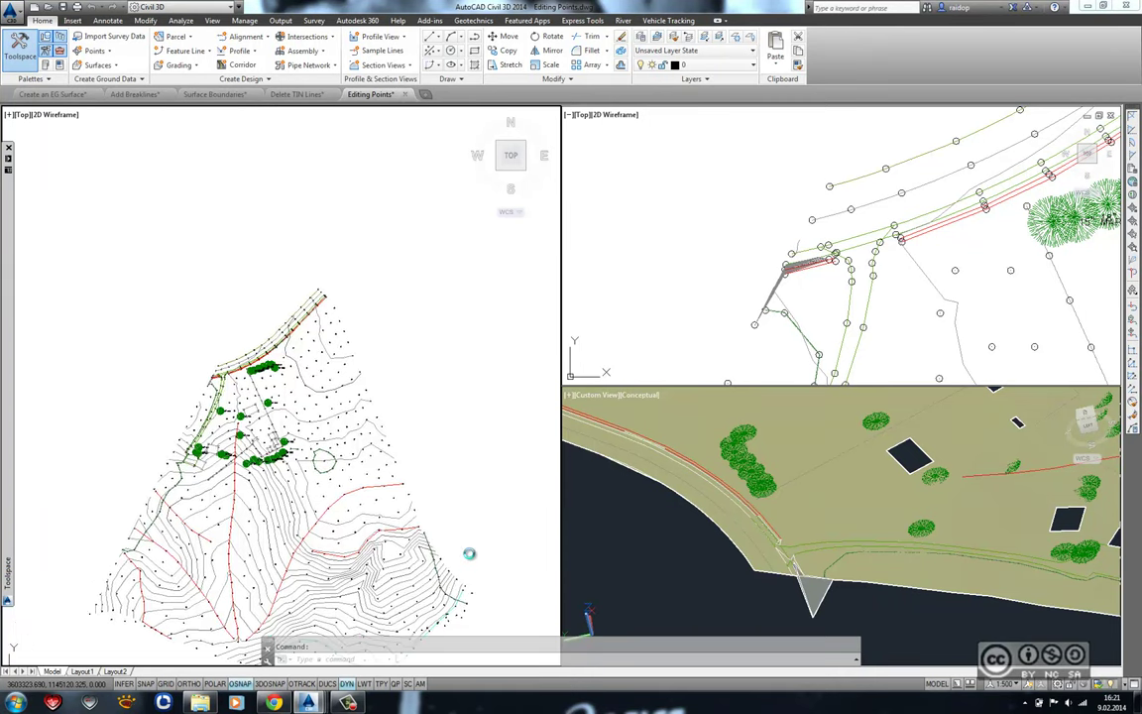
- Zoom the top-right viewport to the corridor end and select the EG TIN surface
scroll(787, 274, up, 5)
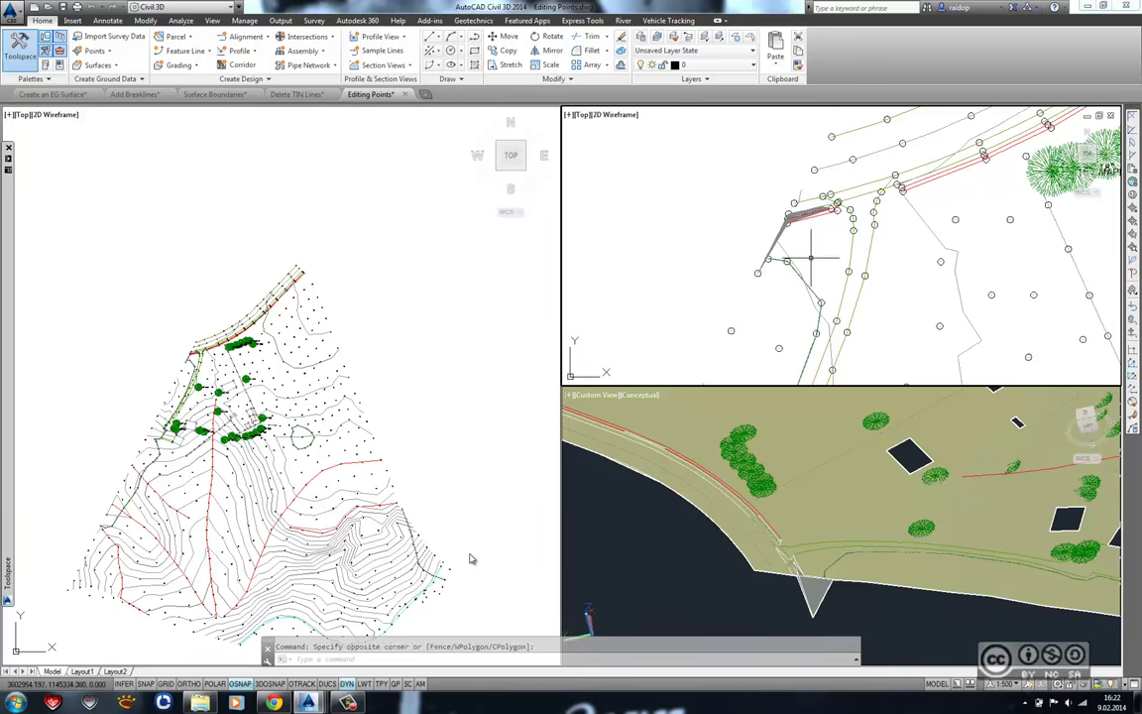
scroll(781, 240, up, 3)
click(781, 240)
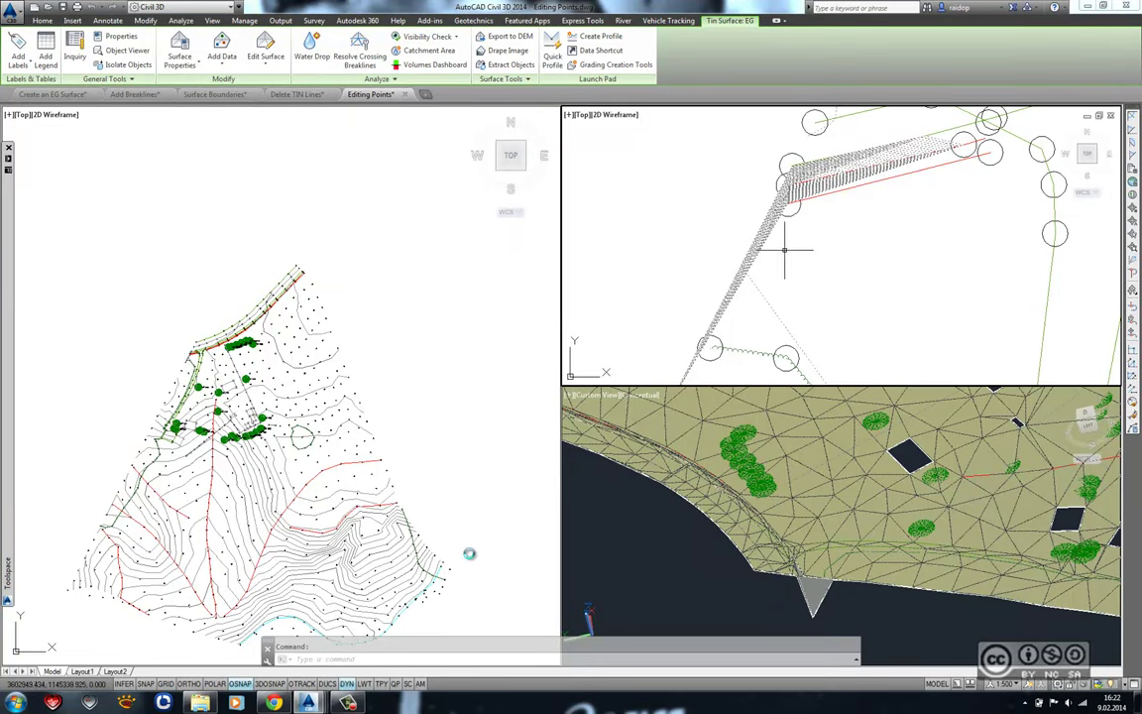
- Change the EG surface style to Triangles and Points to reveal its TIN mesh
click(179, 44)
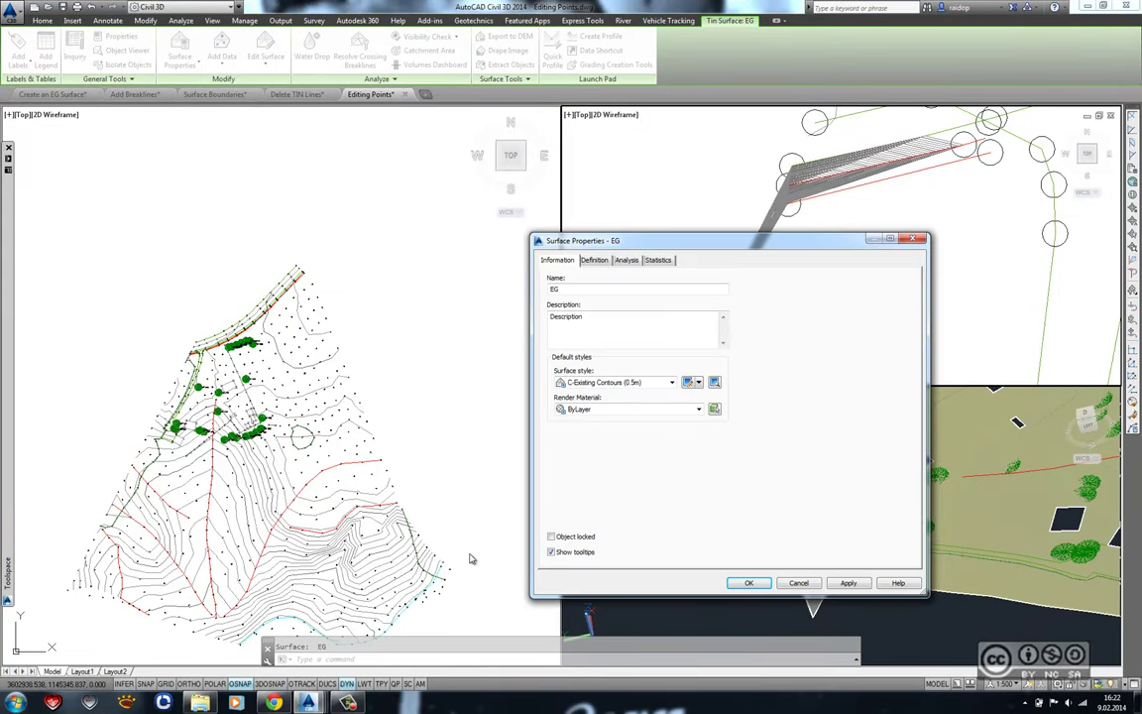
key(alt+Down)
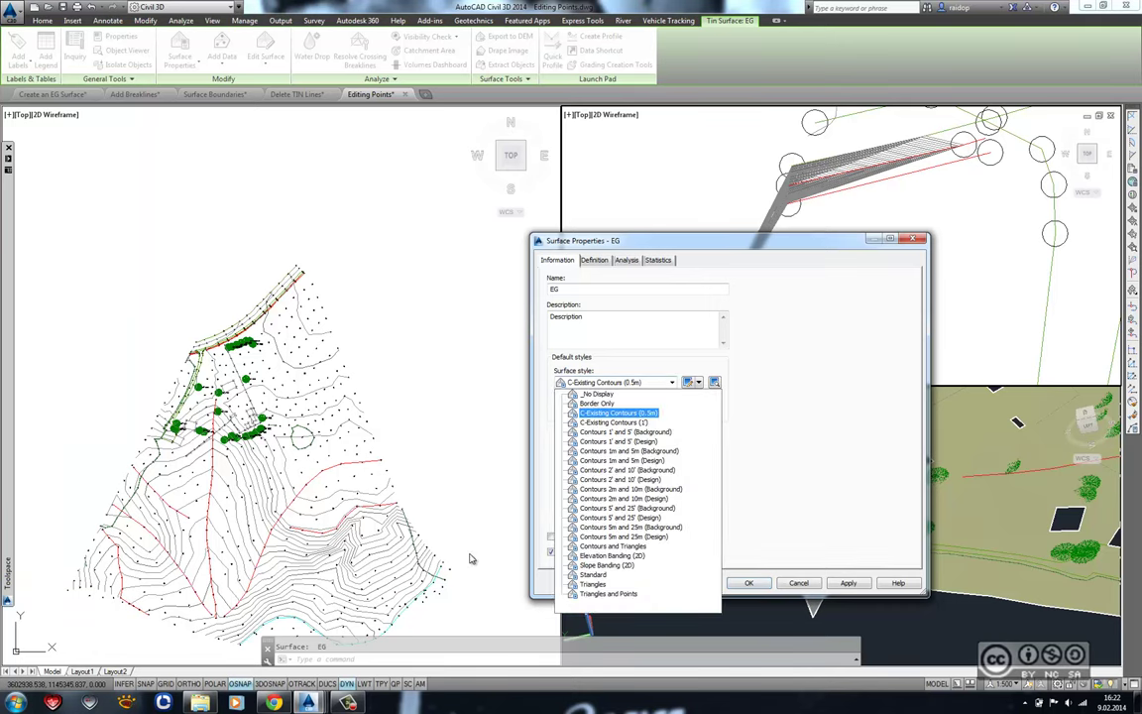
key(End)
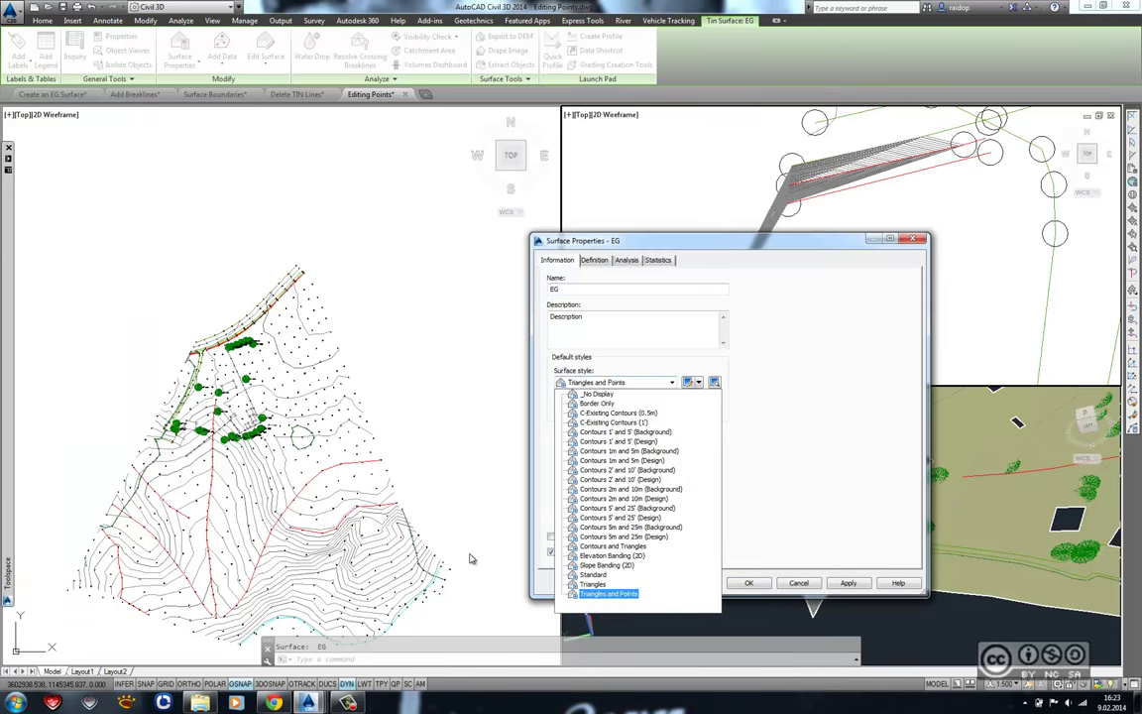
key(Return)
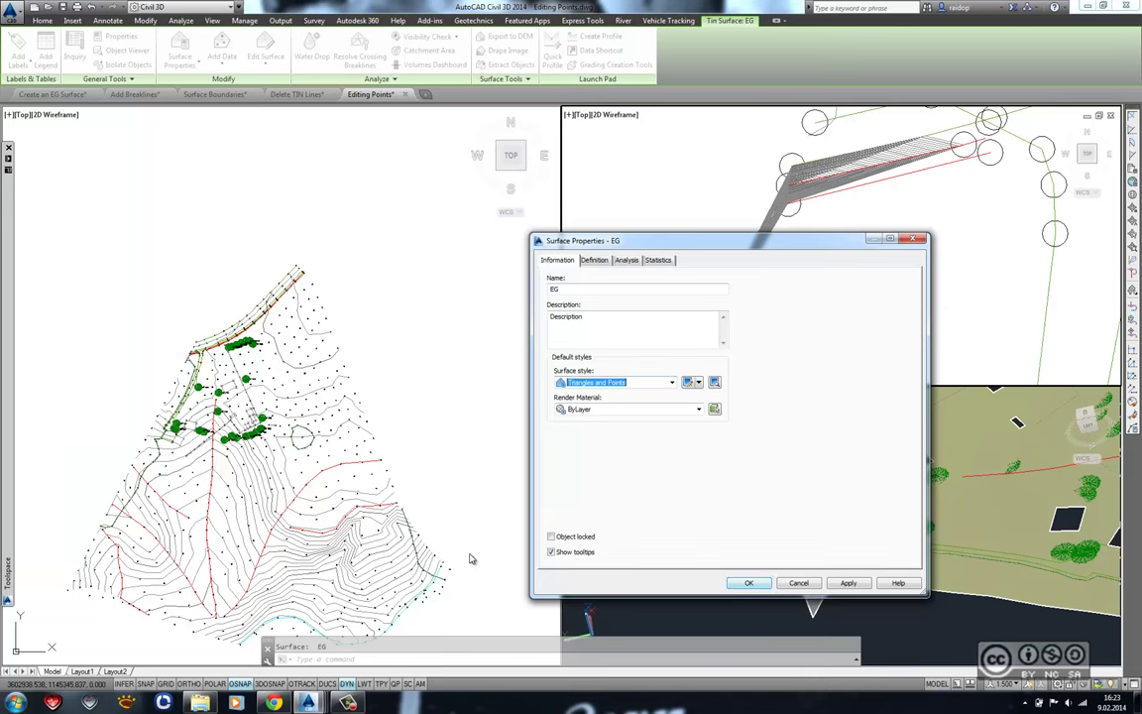
key(Return)
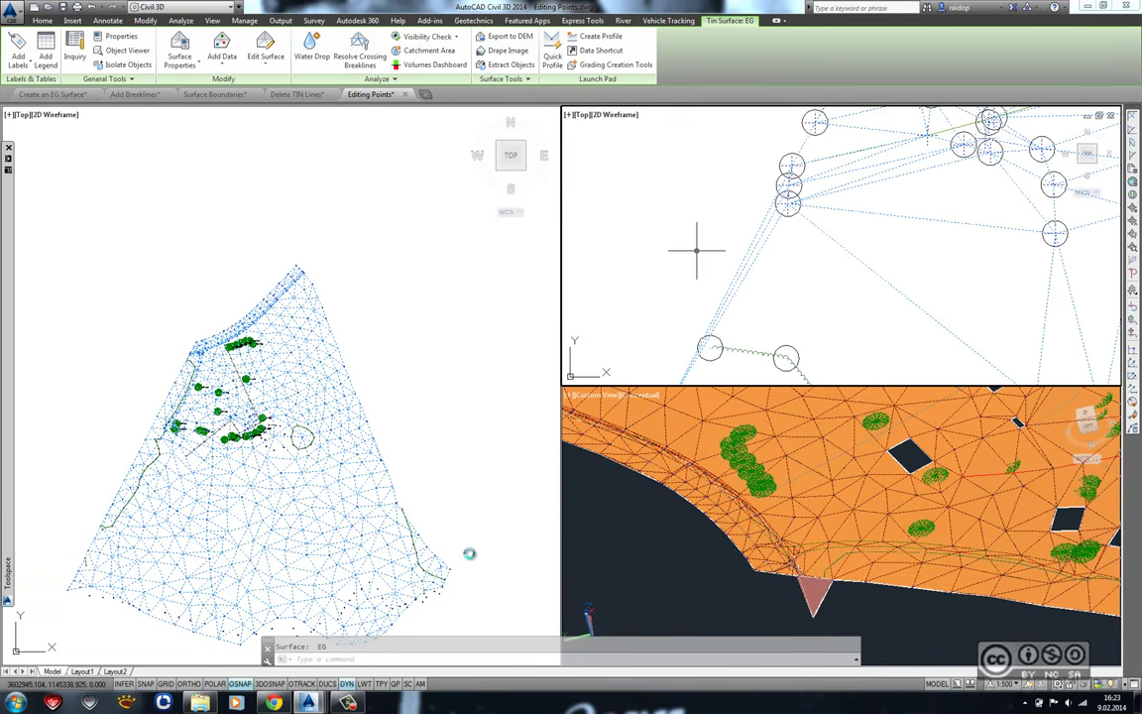
scroll(697, 250, down, 2)
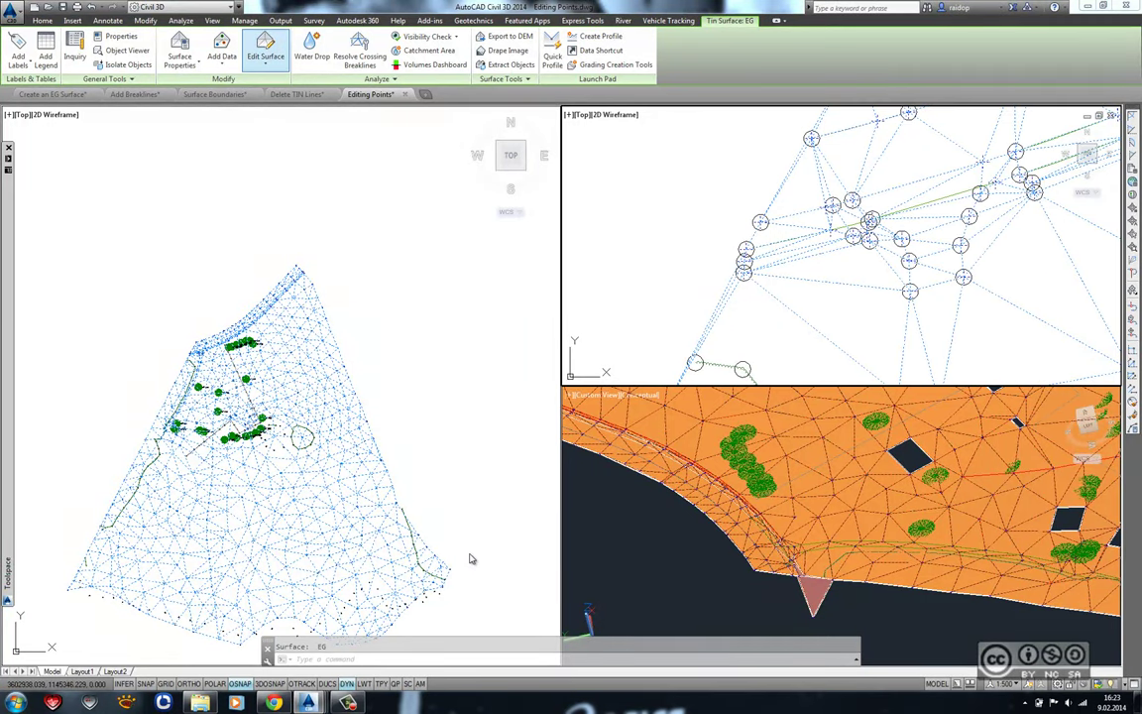
- Delete the spike point at the downward triangle's apex from the EG surface
click(265, 58)
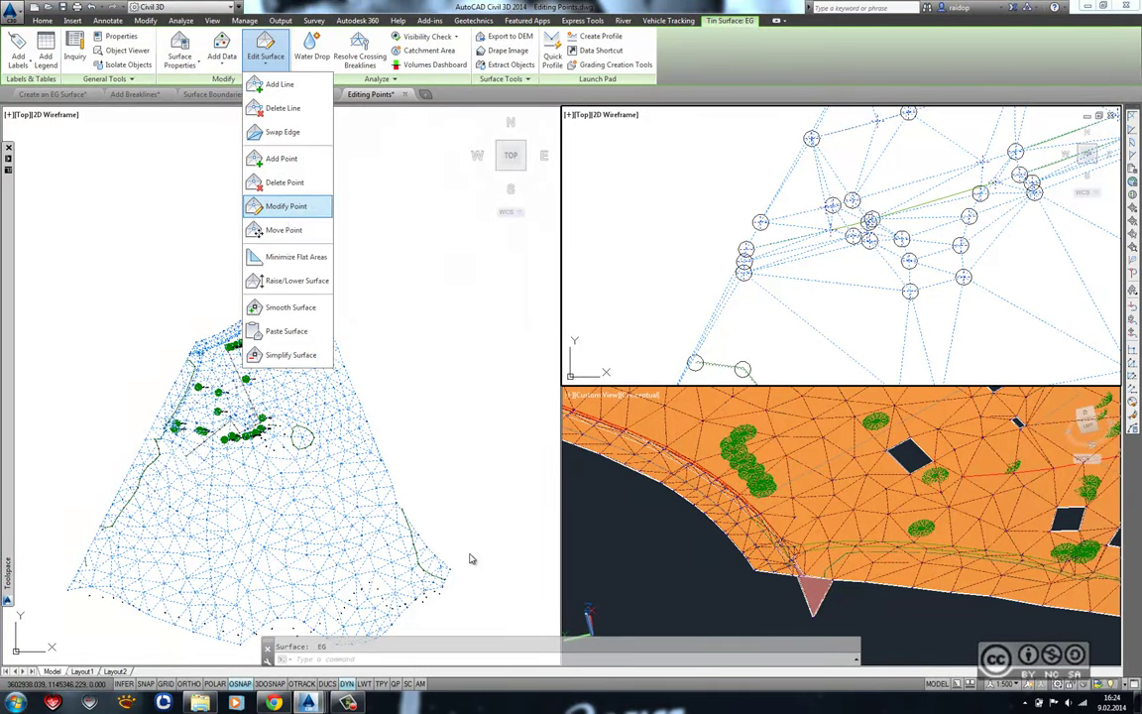
key(Return)
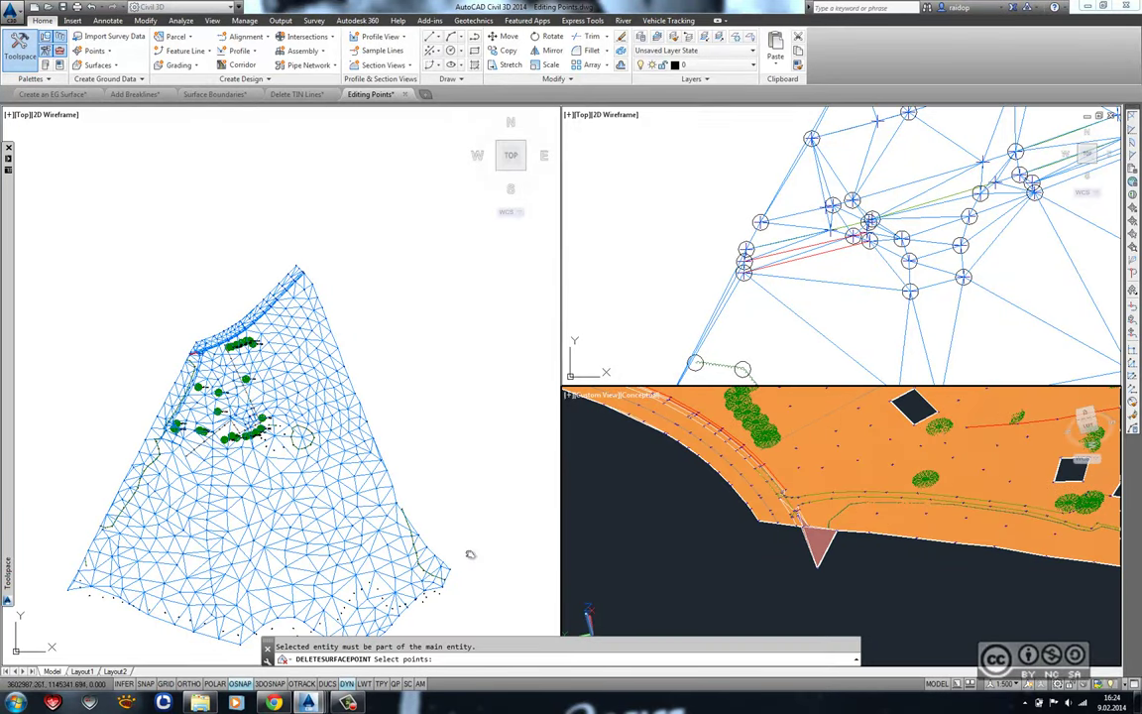
shift+middle_drag(825, 567, 820, 543)
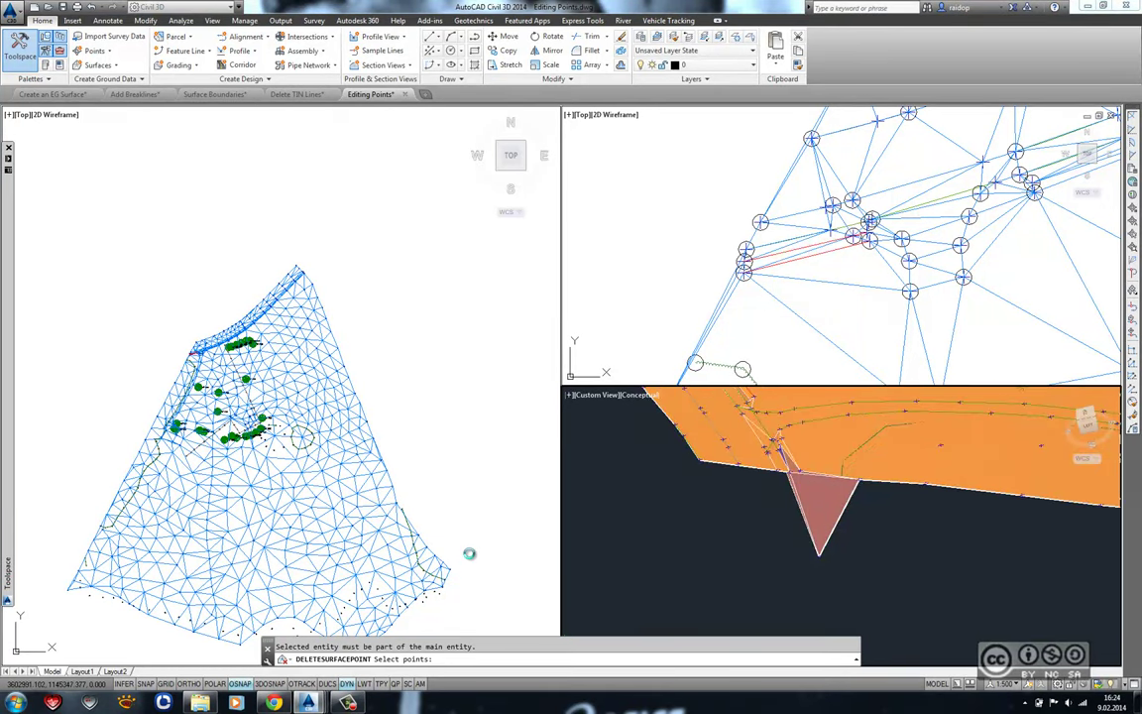
click(820, 544)
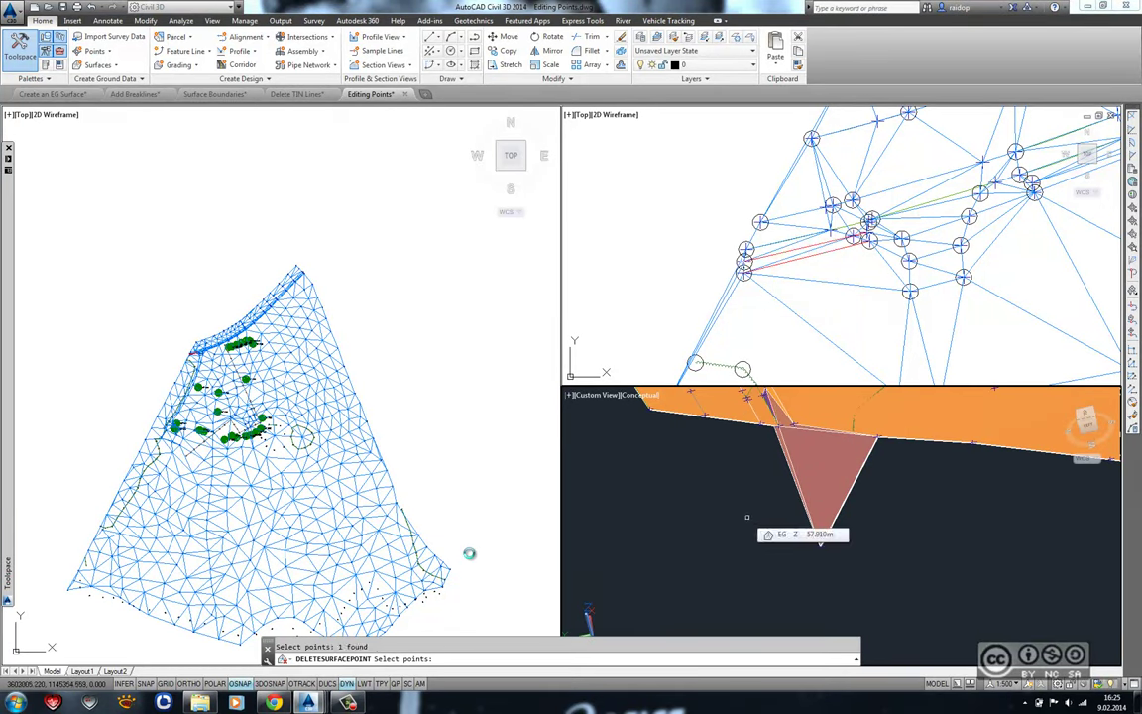
key(Return)
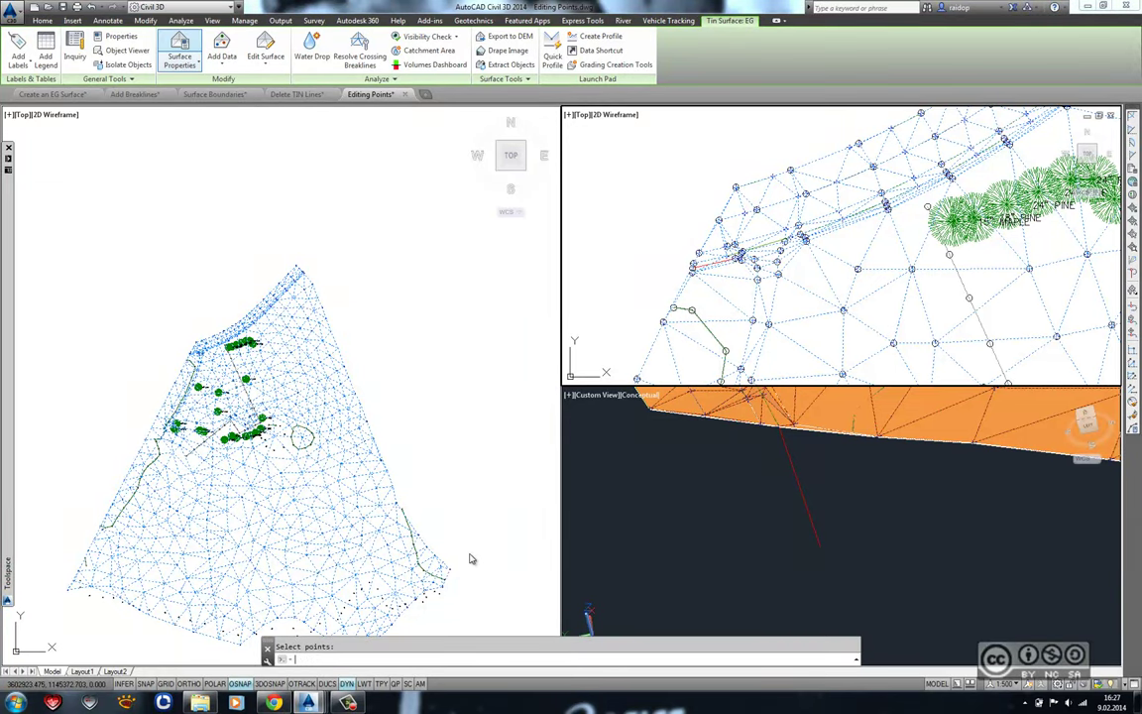
- Set the EG style to C-Existing Contours (0.5m), then open Elevation Analysis.dwg and select its surface
key(alt+Down)
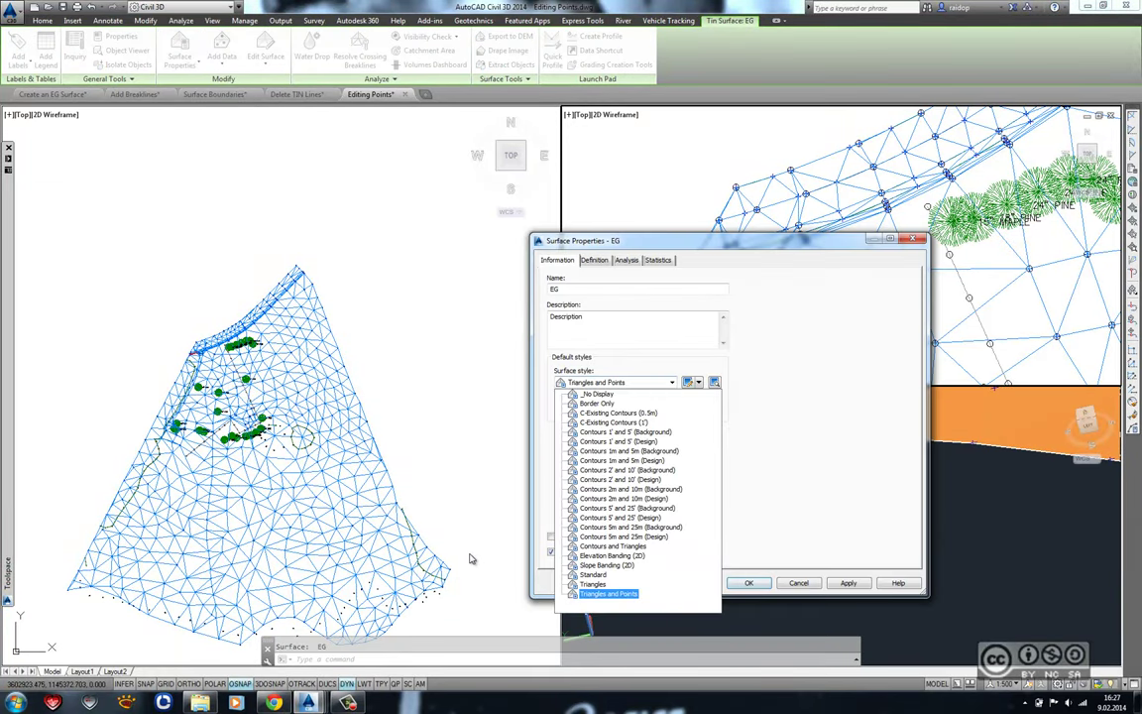
key(Return)
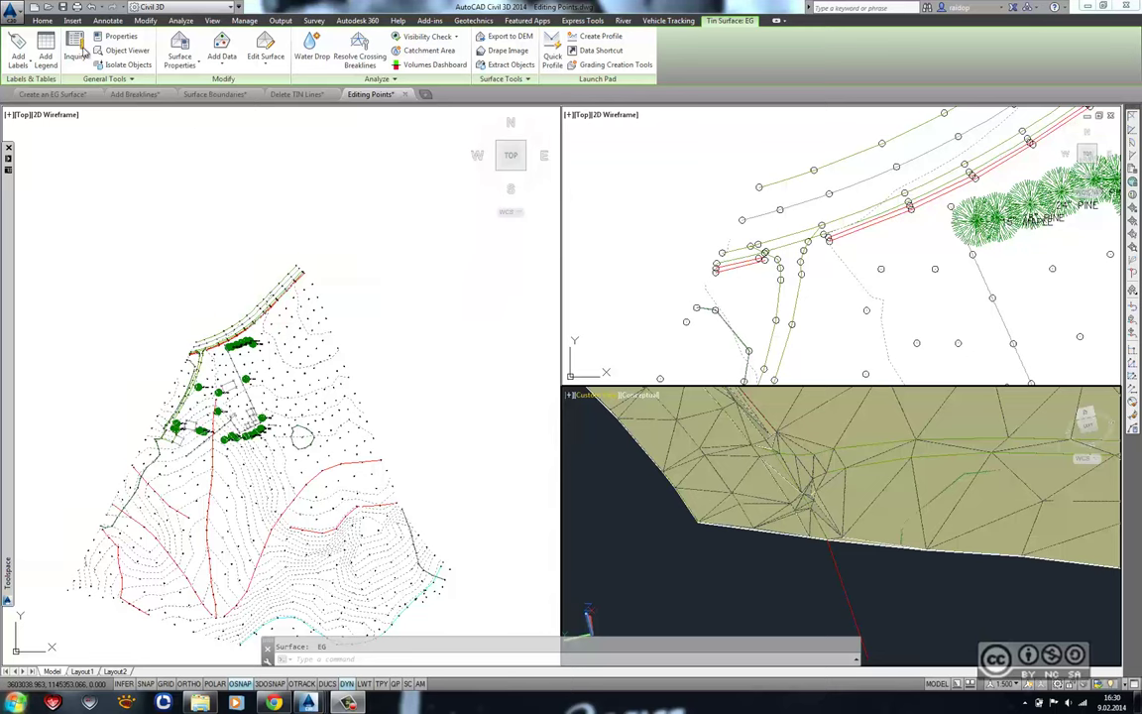
click(45, 10)
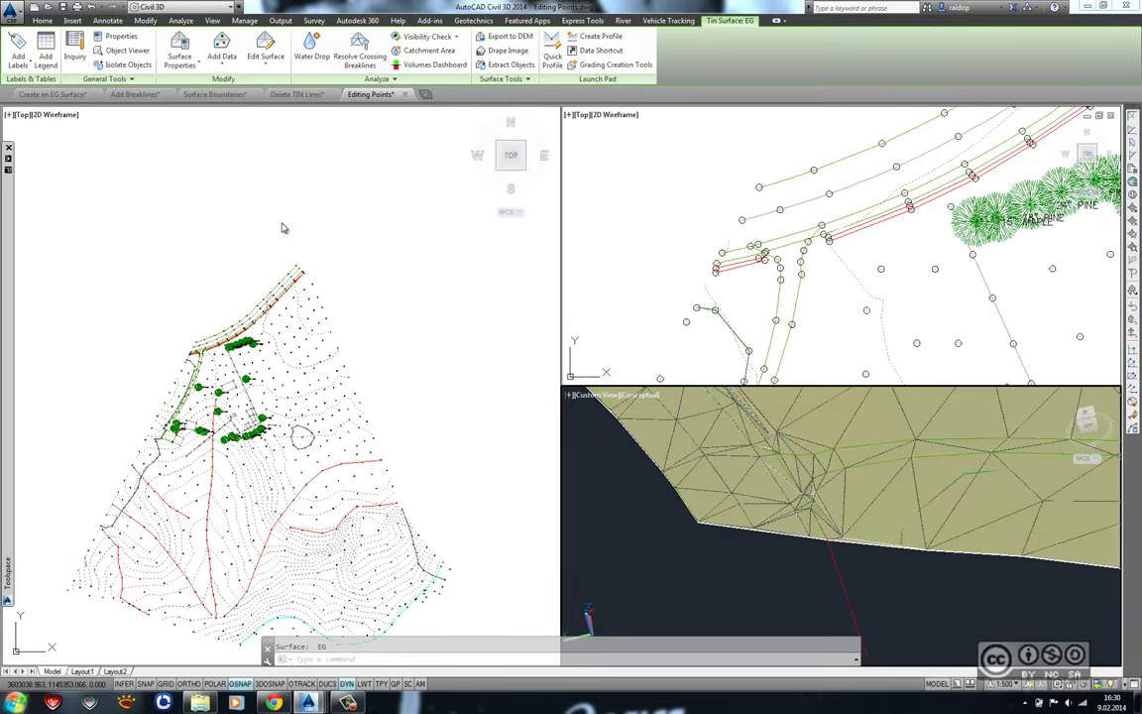
key(ctrl+o)
click(264, 261)
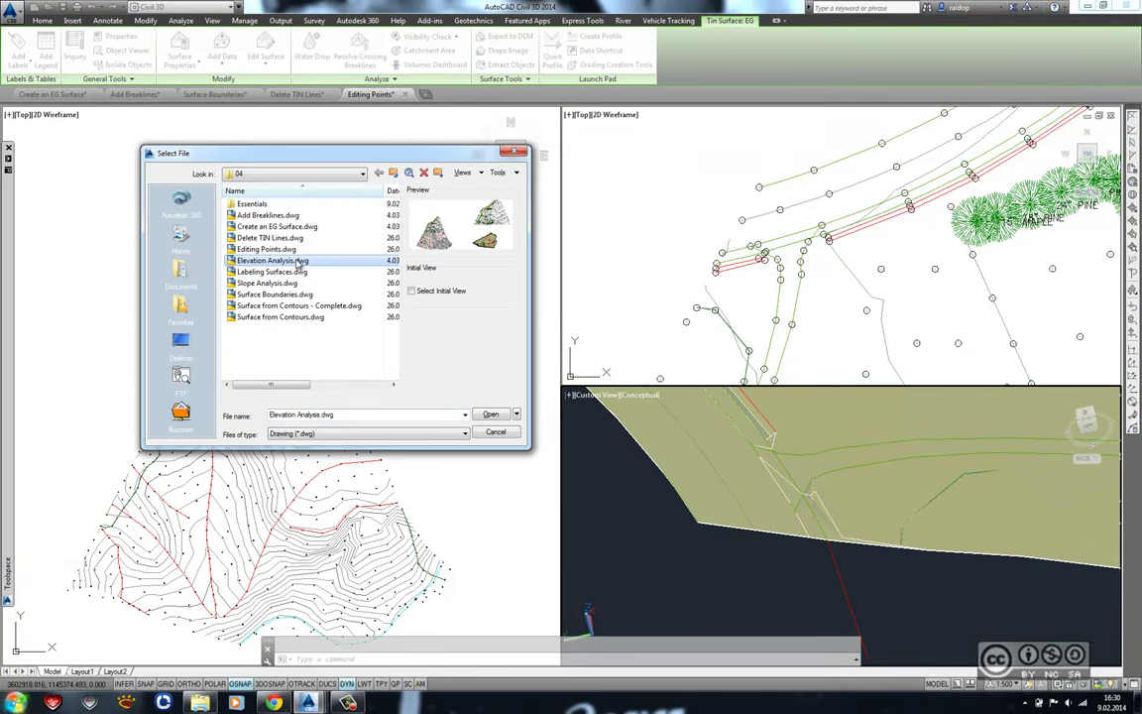
click(490, 414)
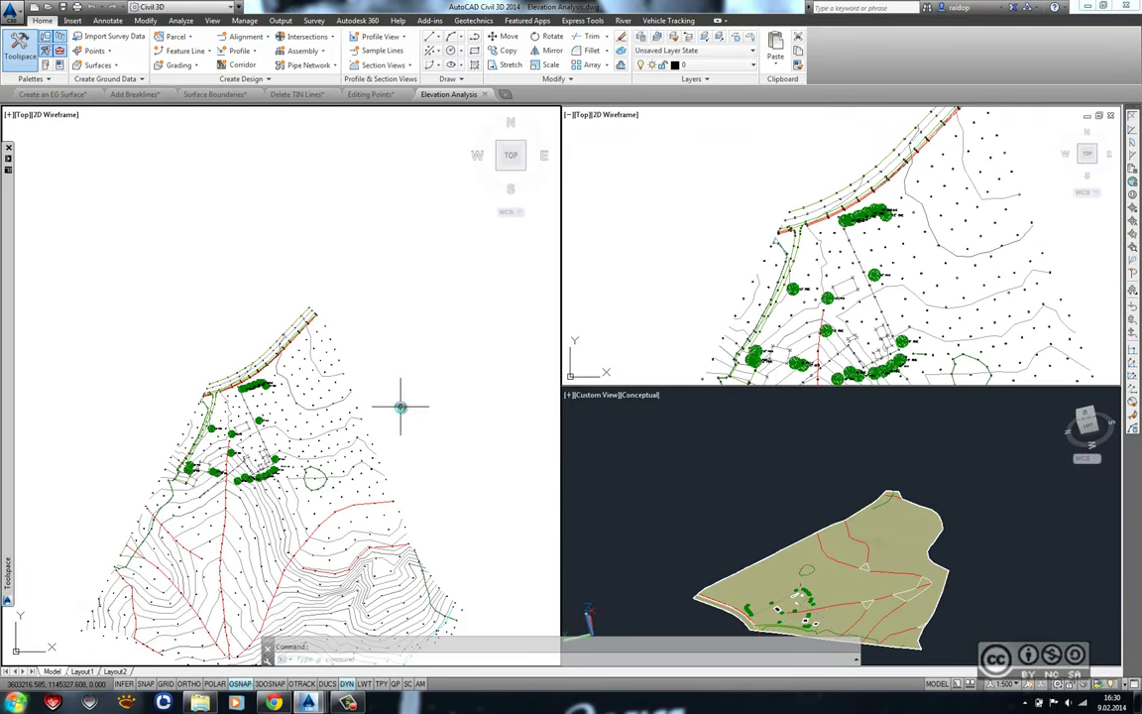
click(338, 377)
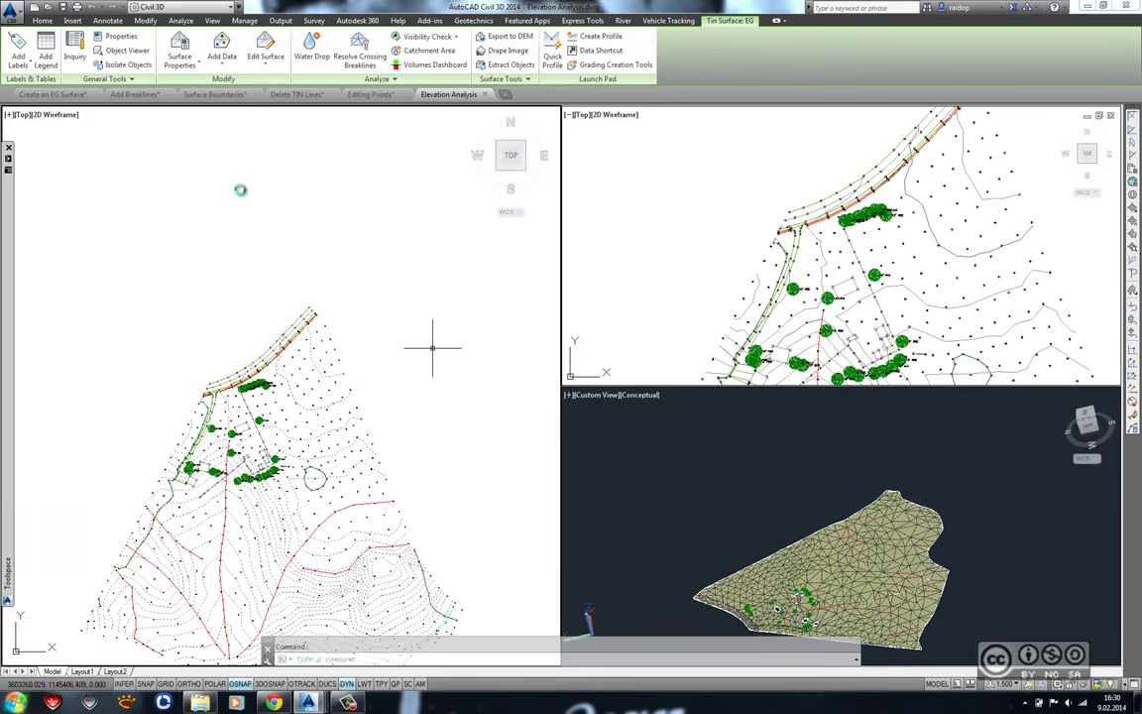
- Switch the EG surface style to Elevation Banding (2D)
click(179, 44)
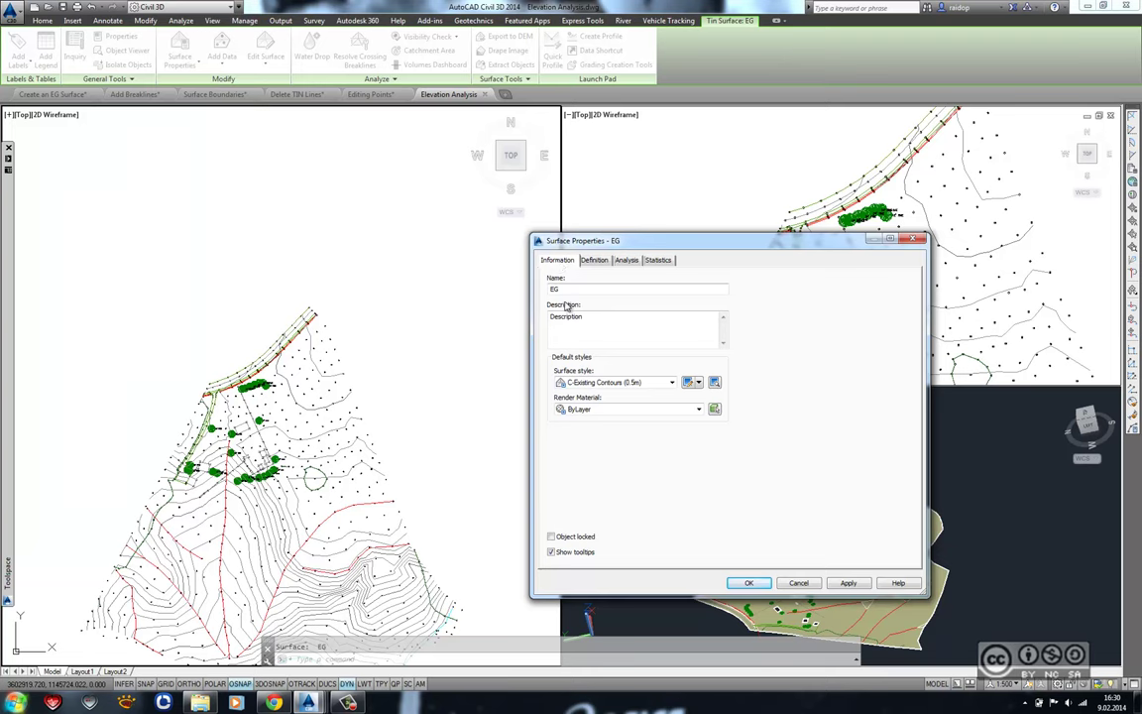
click(615, 383)
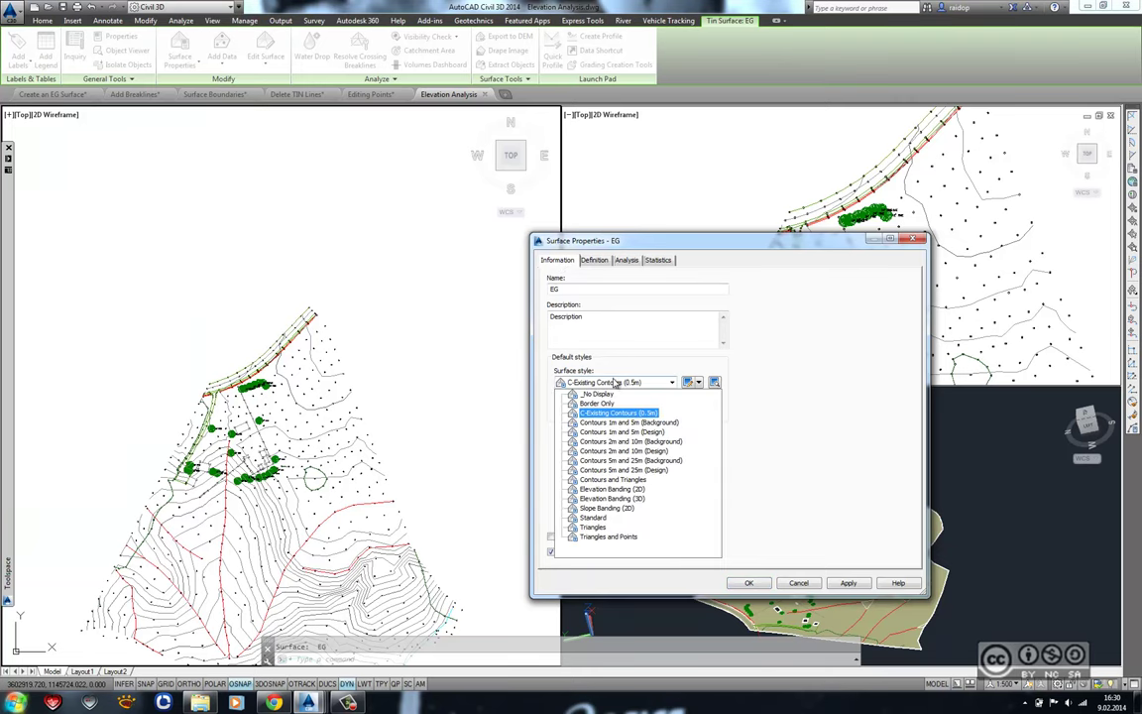
click(622, 490)
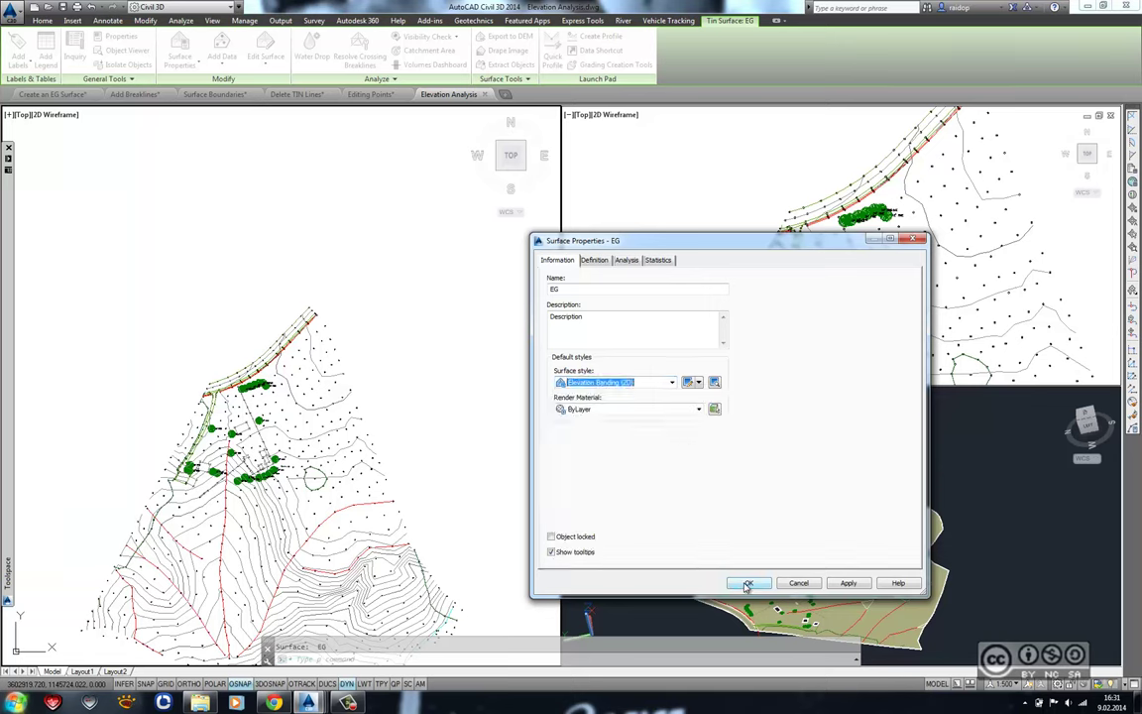
- Run an elevation analysis with 8 ranges (48.768m to 59.436m) and apply it
click(631, 262)
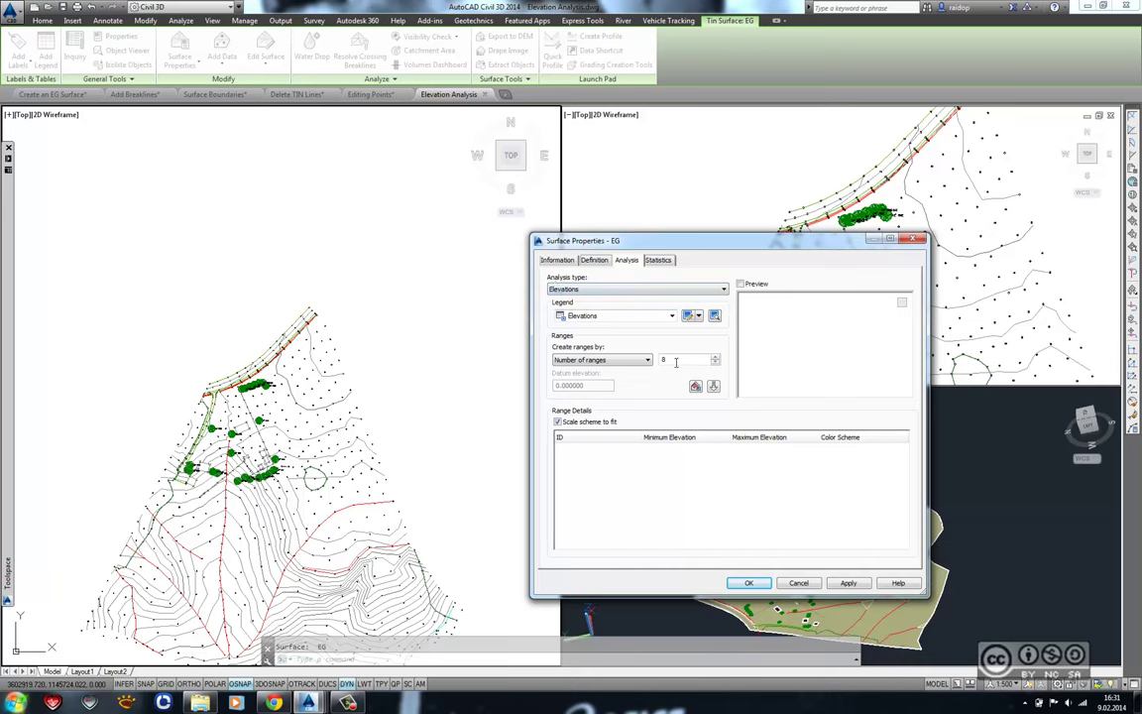
click(600, 360)
click(684, 360)
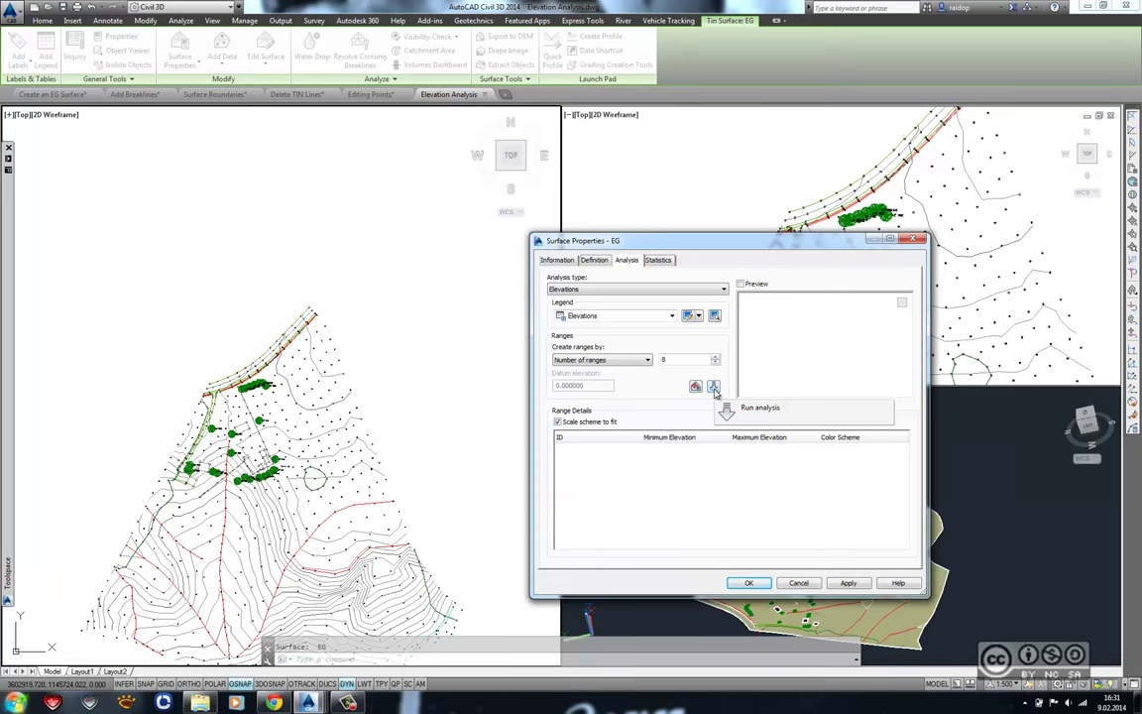
click(714, 387)
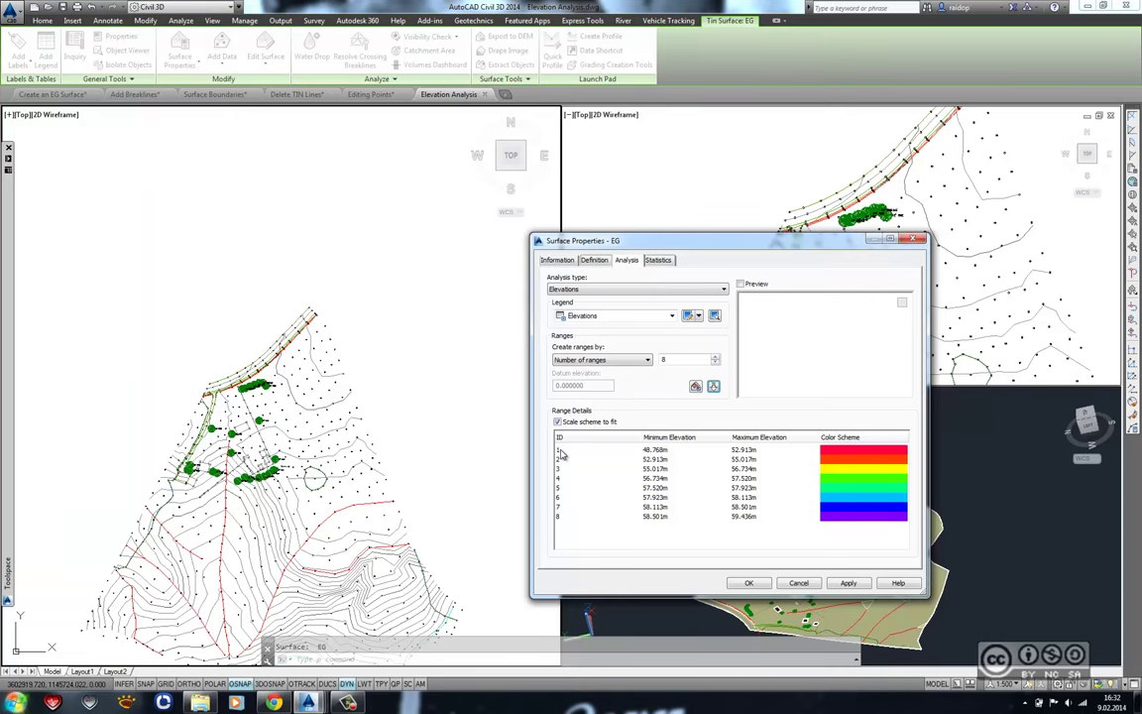
click(749, 582)
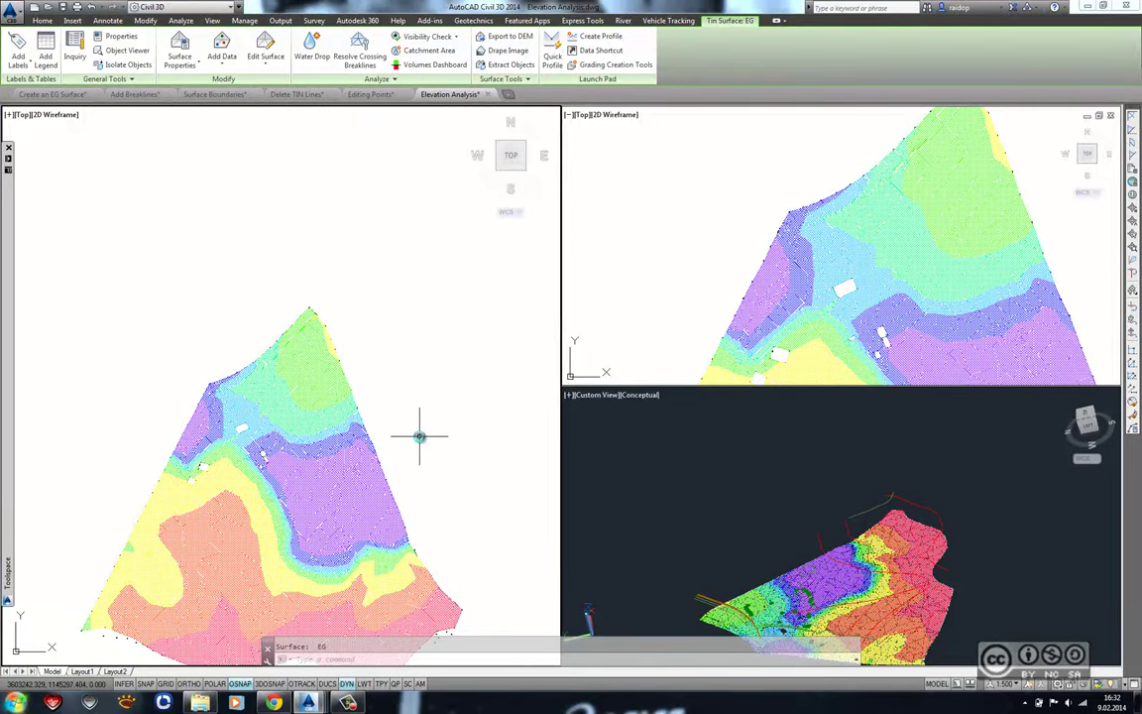
key(Escape)
middle_drag(461, 503, 455, 431)
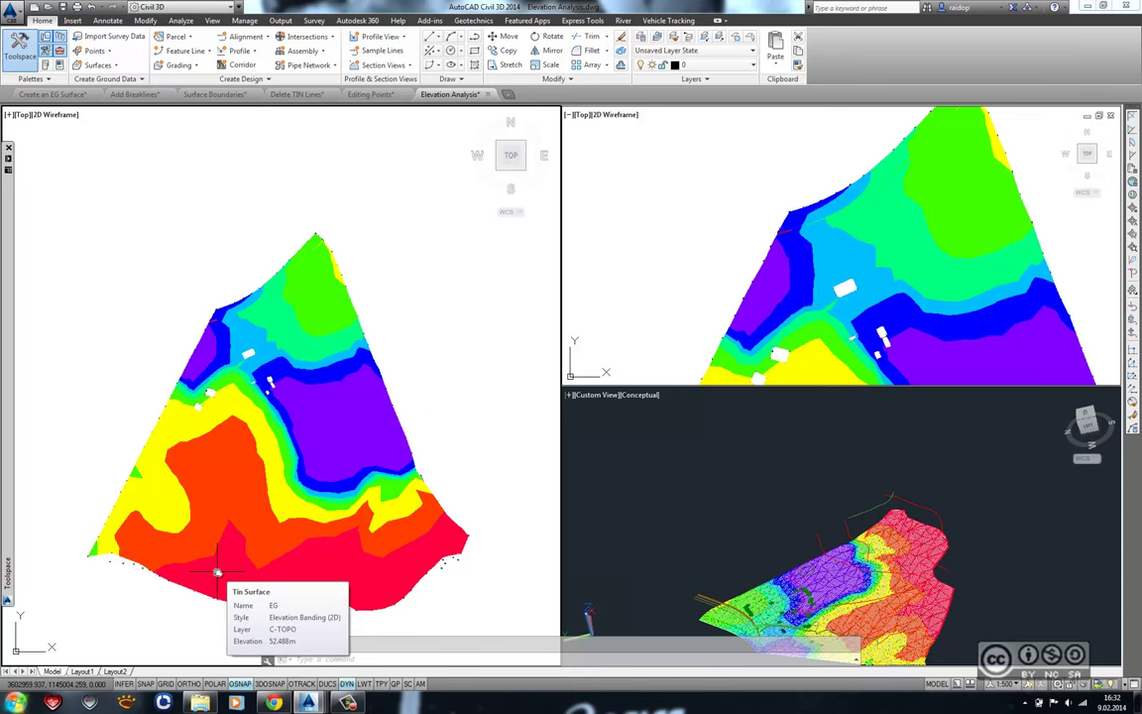
key(Escape)
click(365, 395)
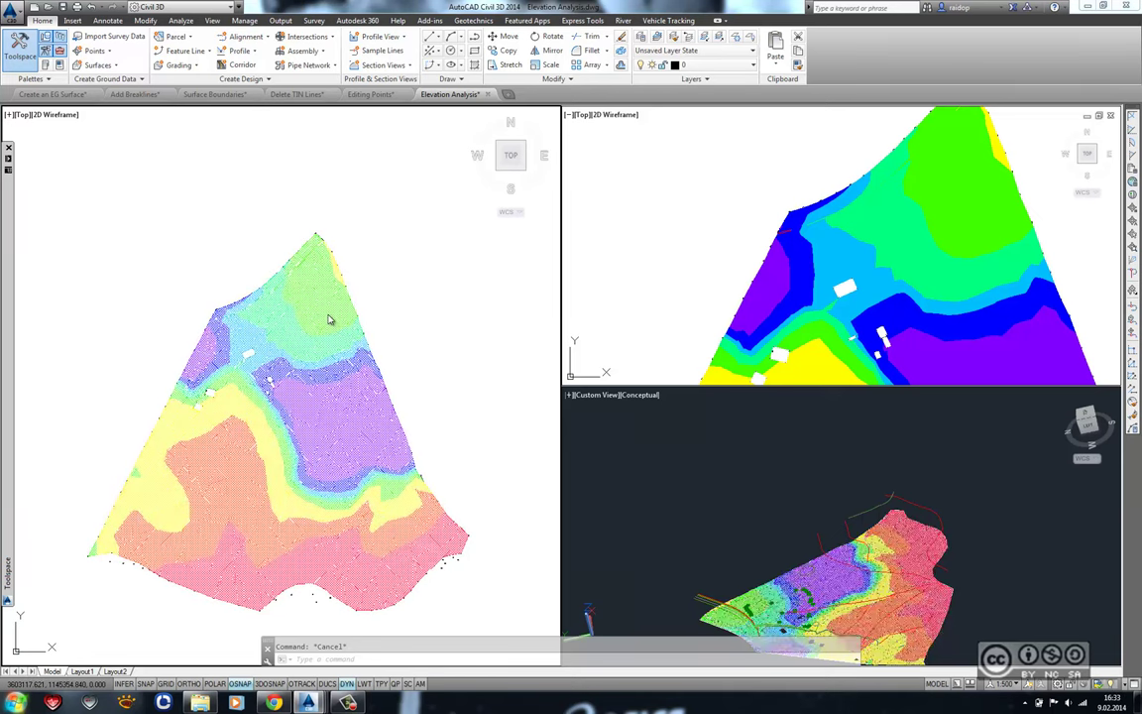
- Switch the EG surface to Elevation Banding (3D) and orbit the Conceptual view to inspect the bands
click(182, 42)
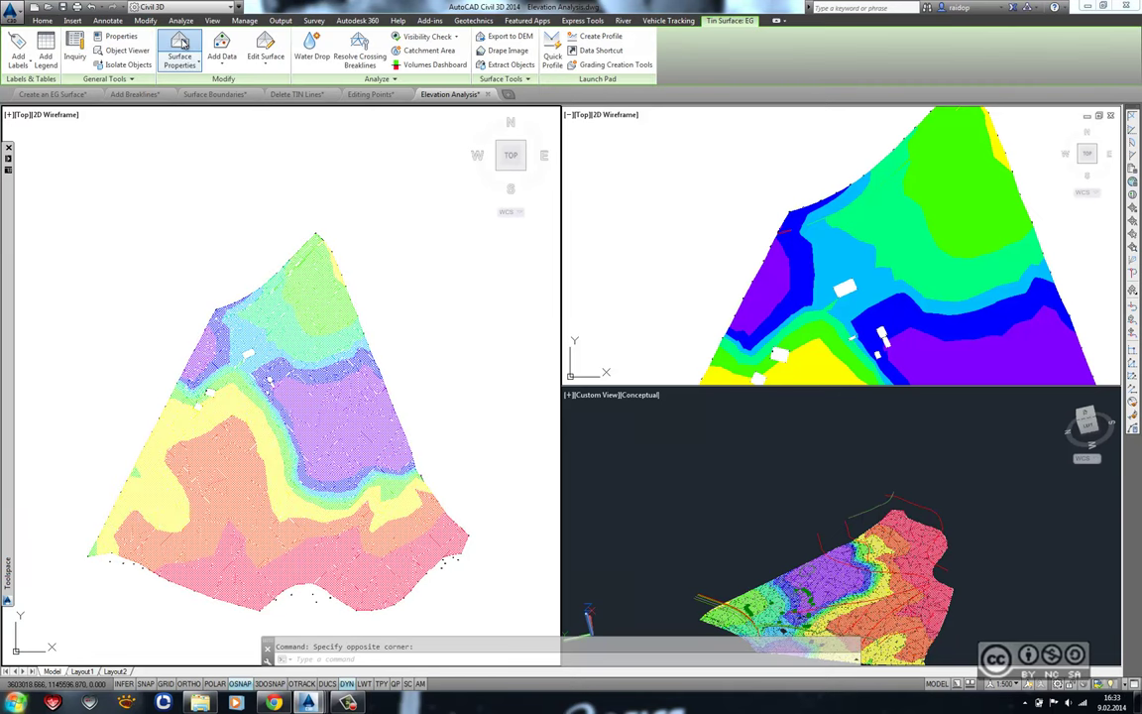
click(557, 259)
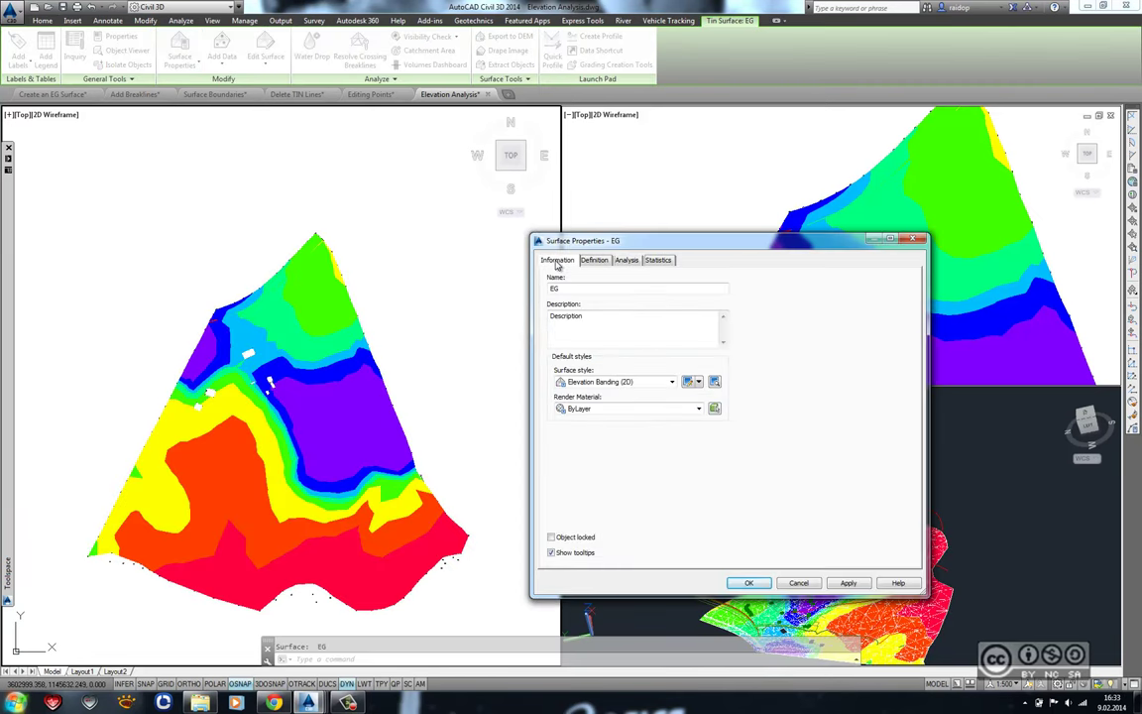
click(611, 383)
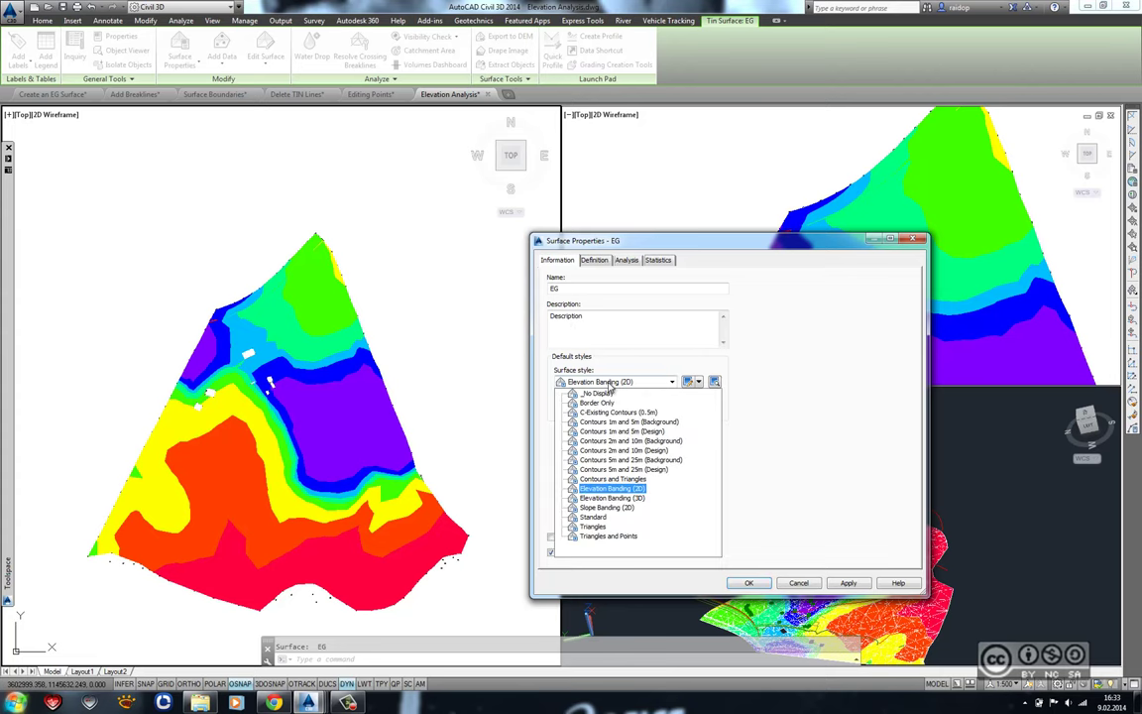
click(624, 499)
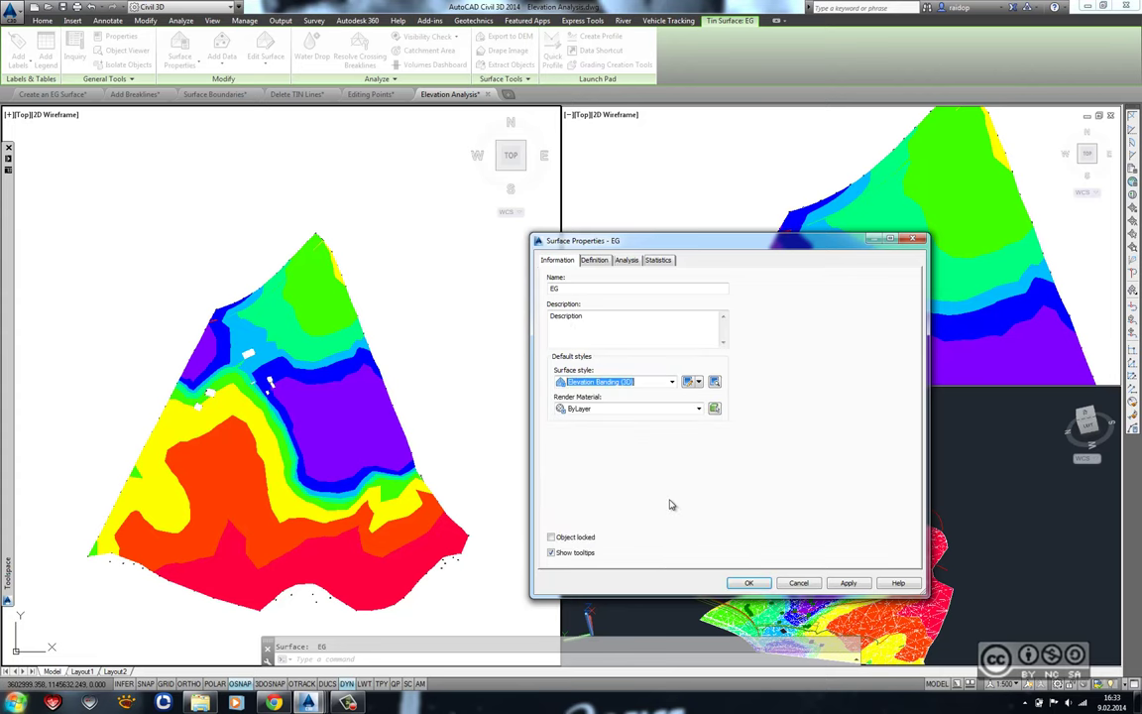
click(759, 585)
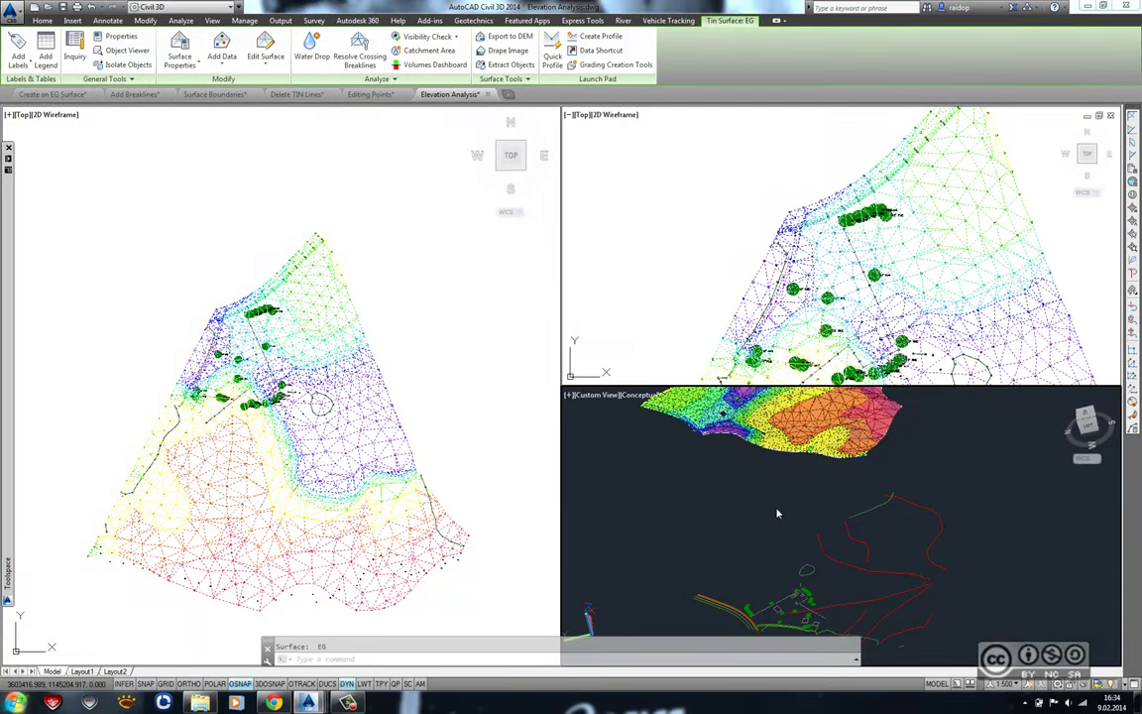
shift+middle_drag(777, 514, 850, 477)
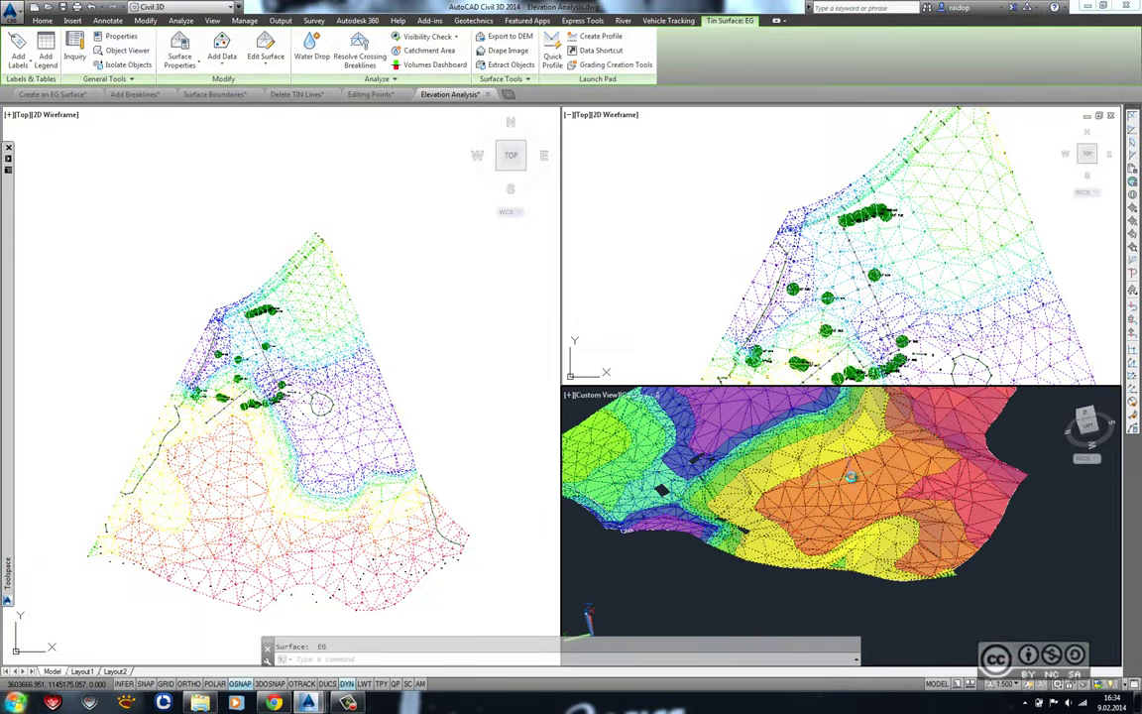
scroll(853, 486, up, 2)
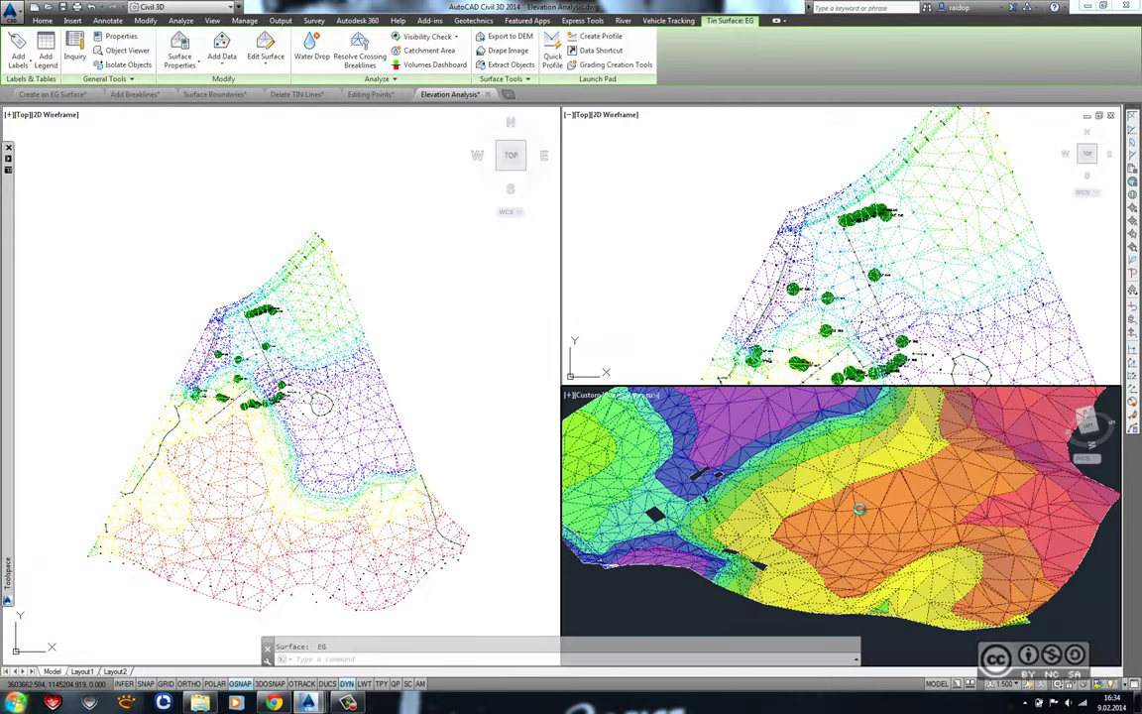
scroll(859, 508, down, 5)
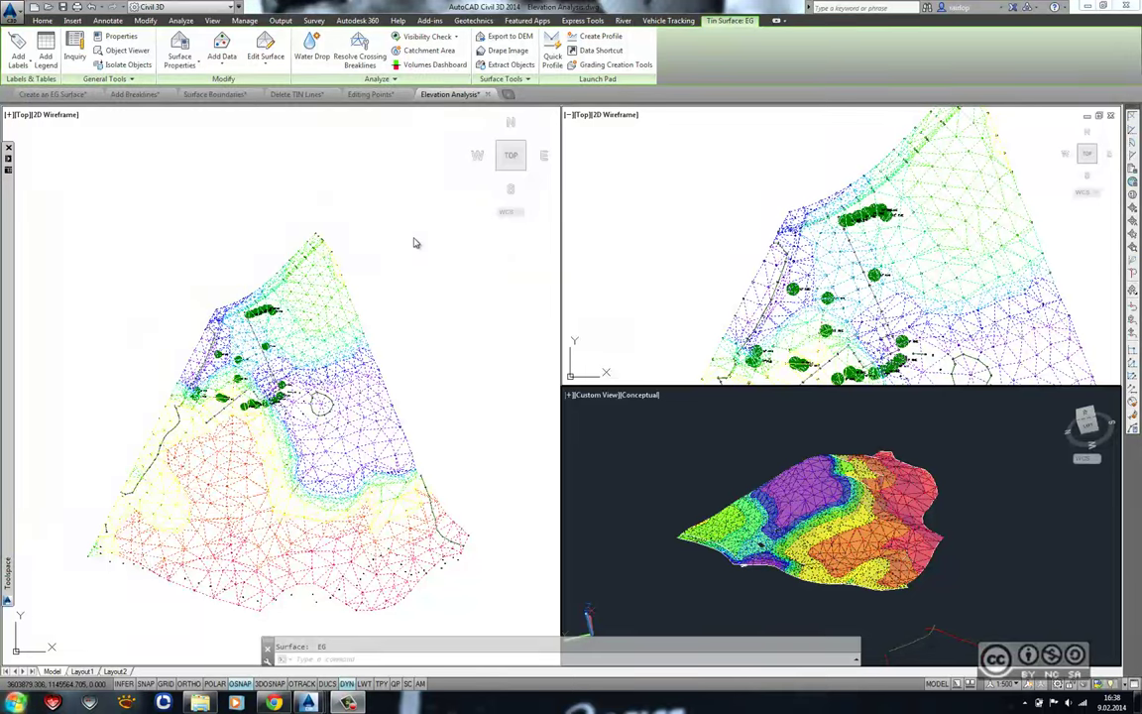
- Open Slope Analysis.dwg and select its EG surface
click(48, 7)
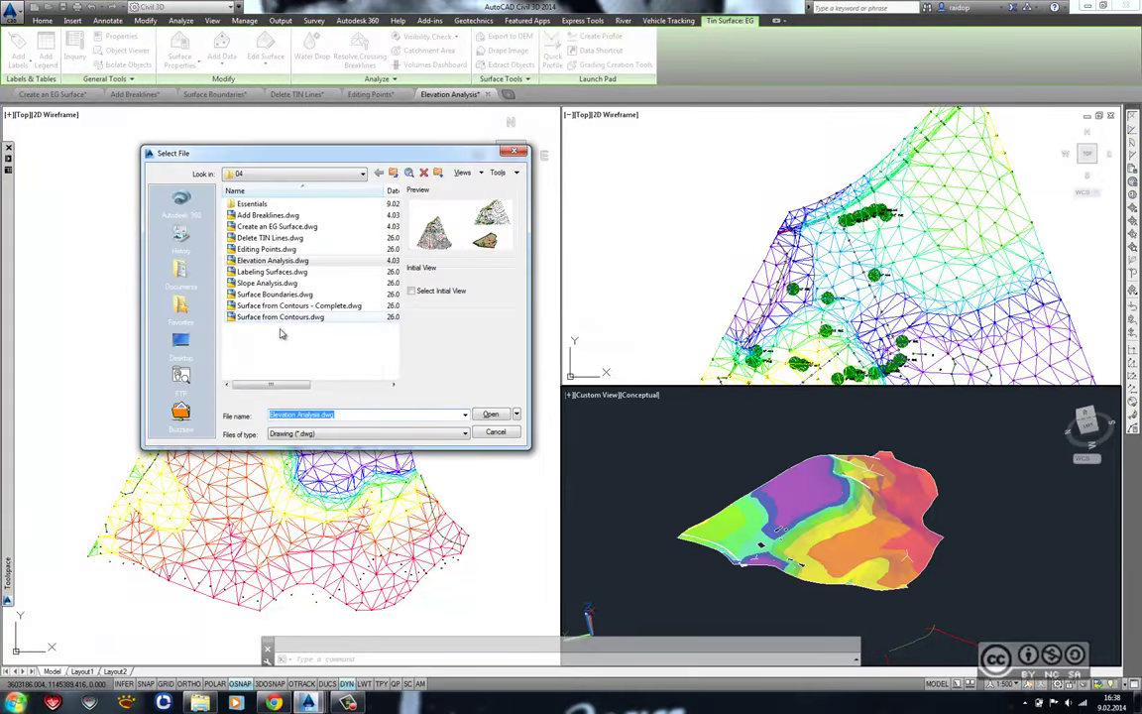
click(302, 285)
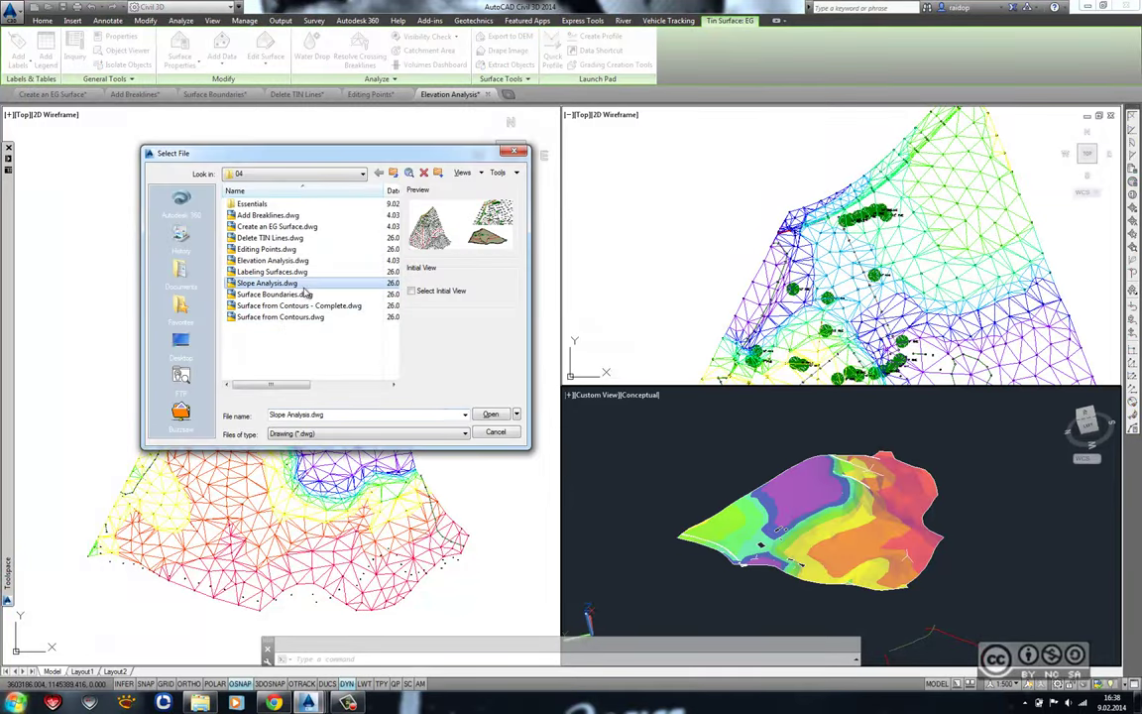
click(491, 414)
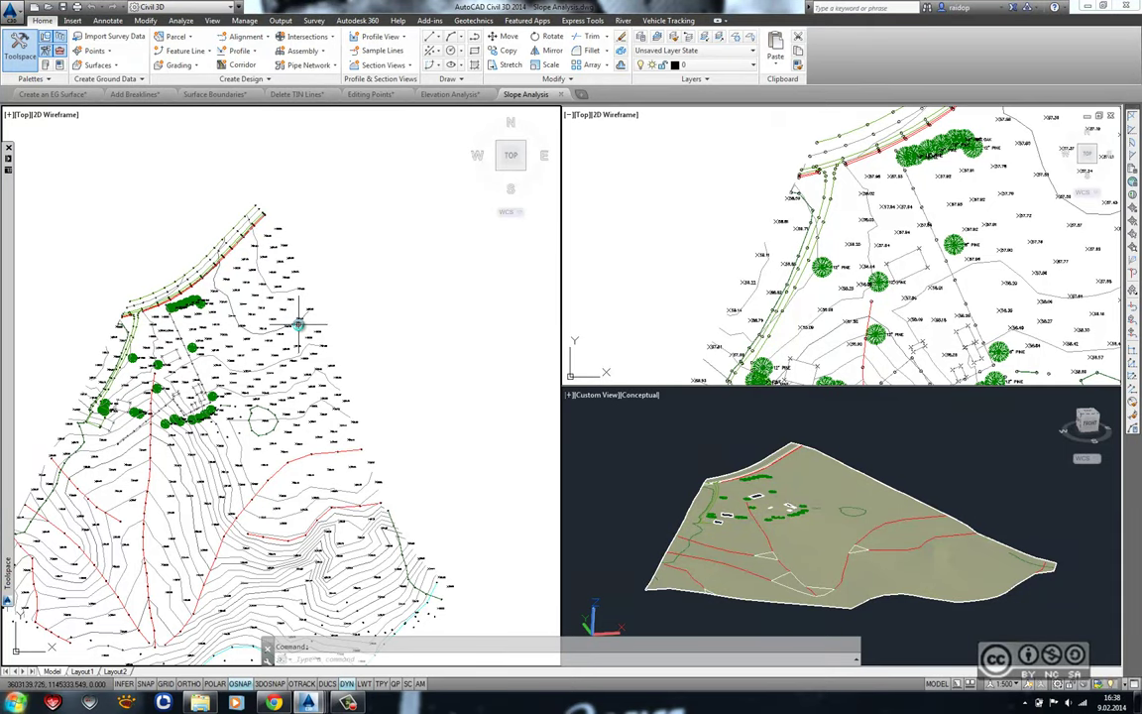
click(348, 304)
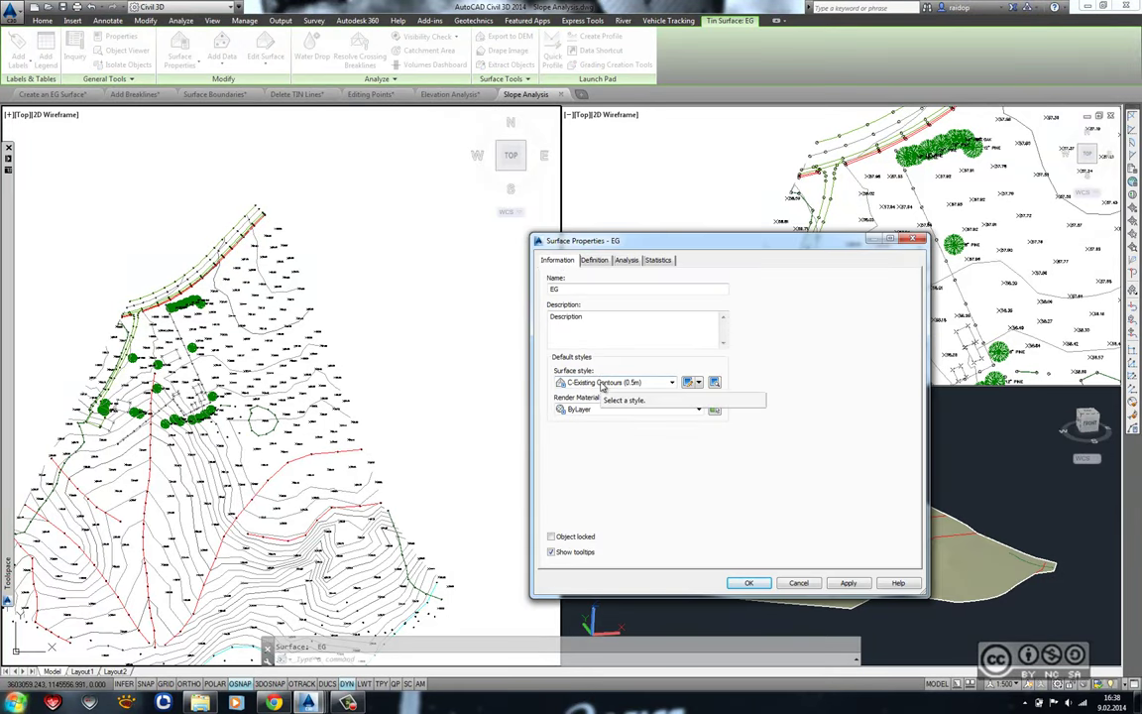
- Give EG the Slope Banding (3D) style and run an 8-range Slopes analysis
click(602, 383)
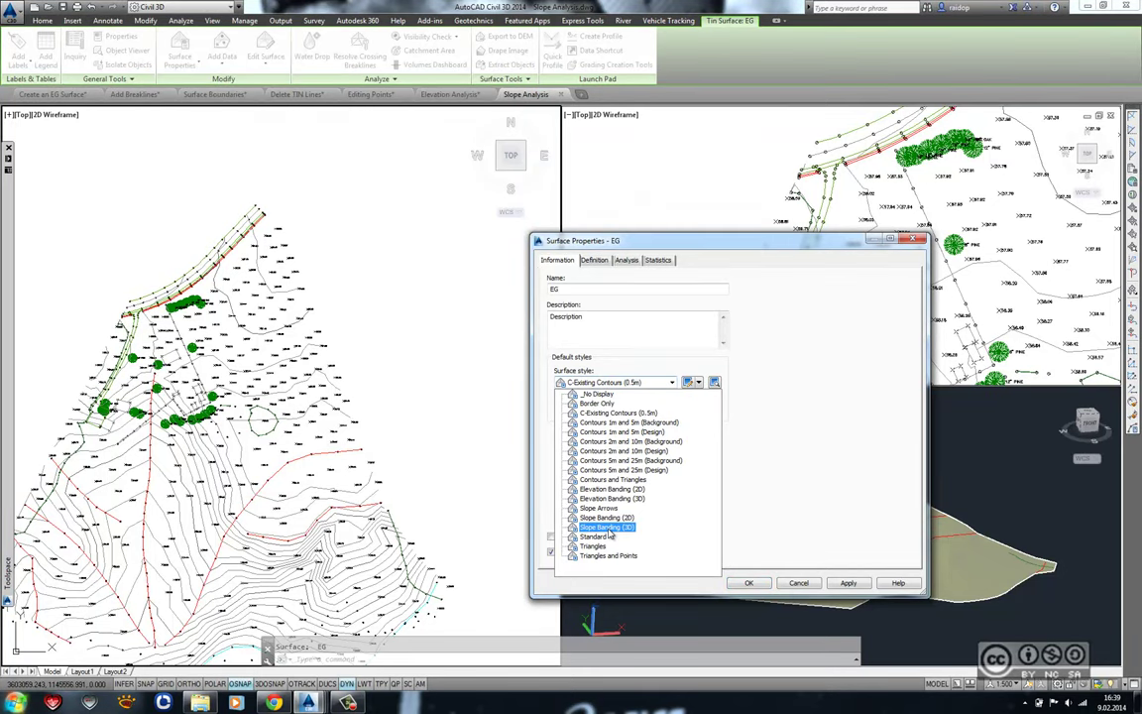
click(609, 528)
click(626, 259)
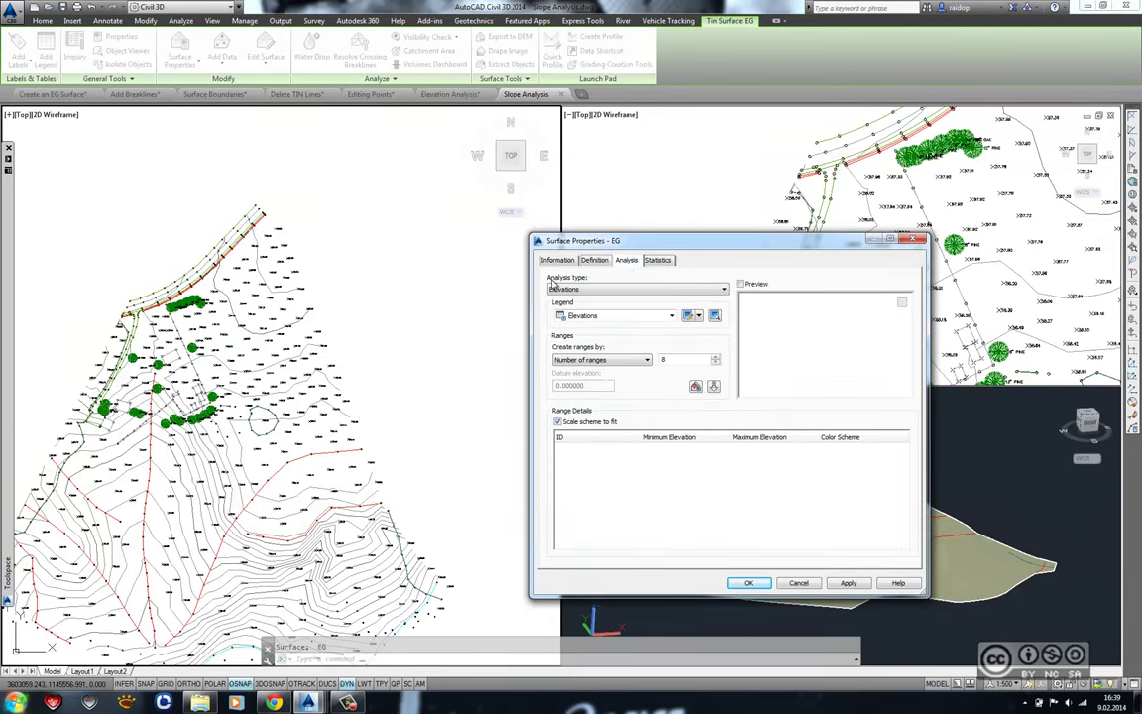
click(599, 289)
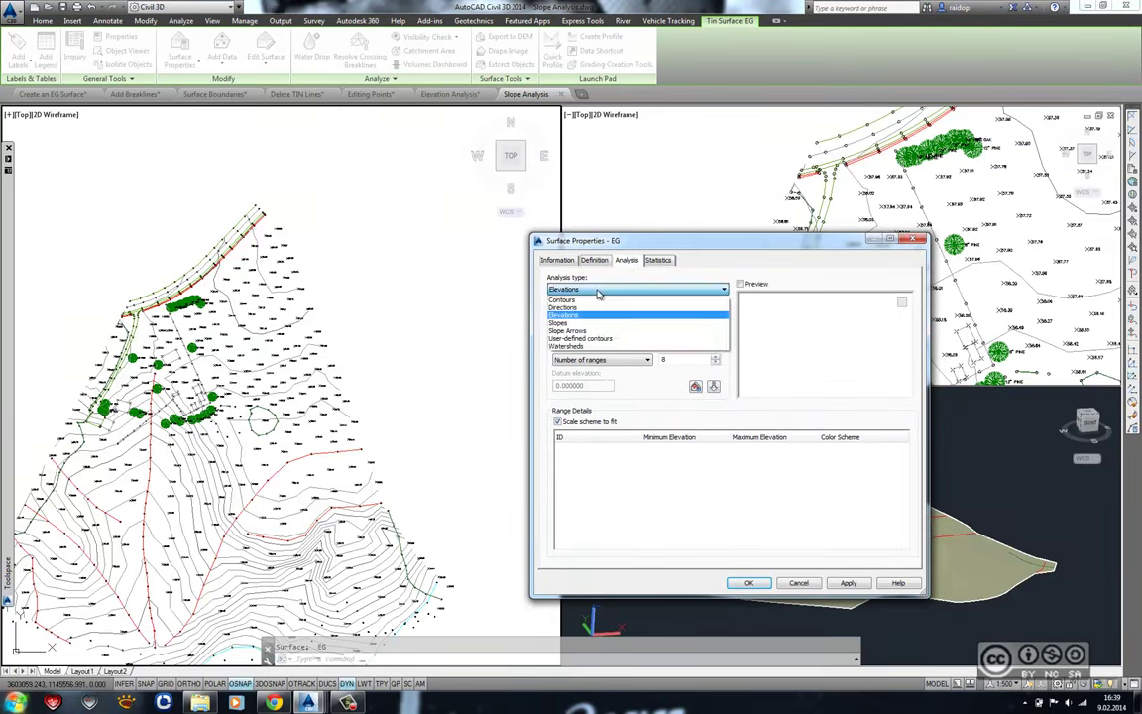
click(565, 324)
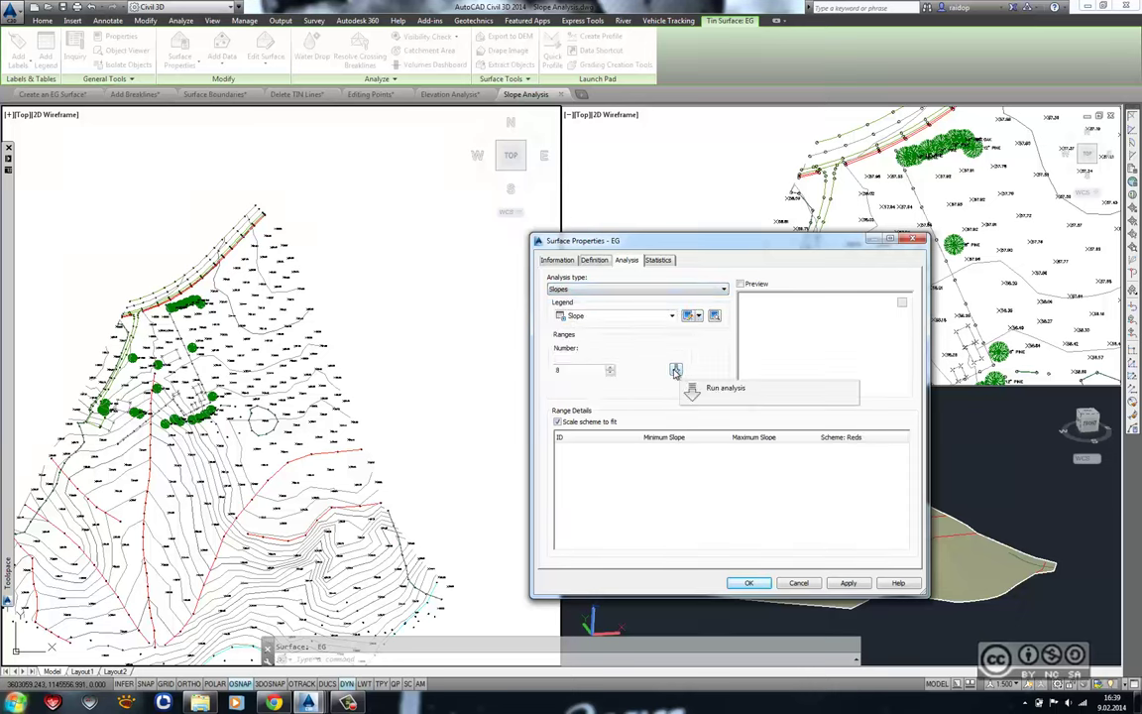
click(675, 371)
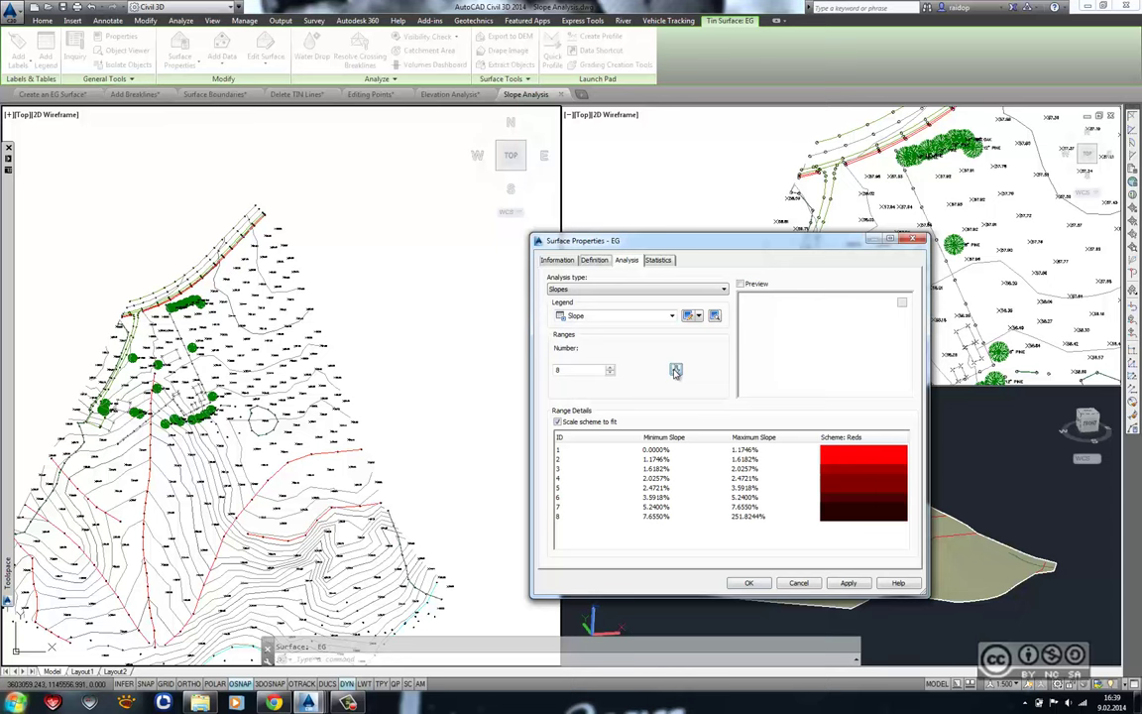
click(750, 583)
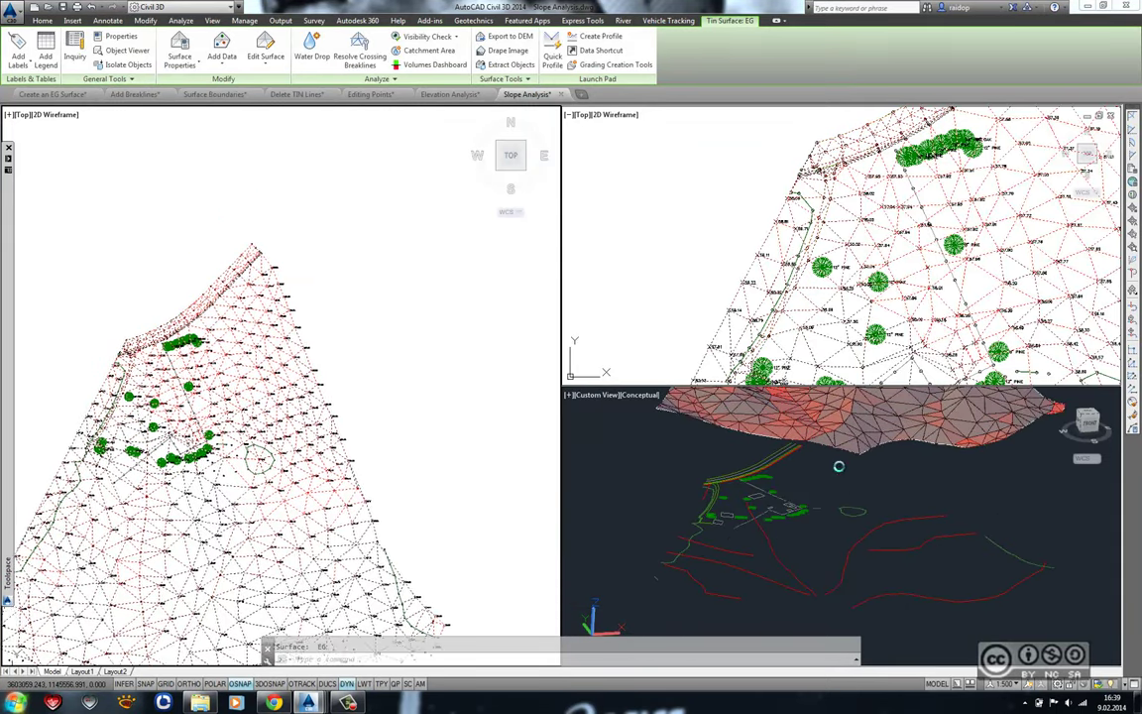
- Orbit the 3D view to inspect the slope-shaded surface, then select EG
mouse_move(865, 496)
shift+middle_down()
mouse_move(883, 543)
mouse_move(646, 447)
shift+middle_up()
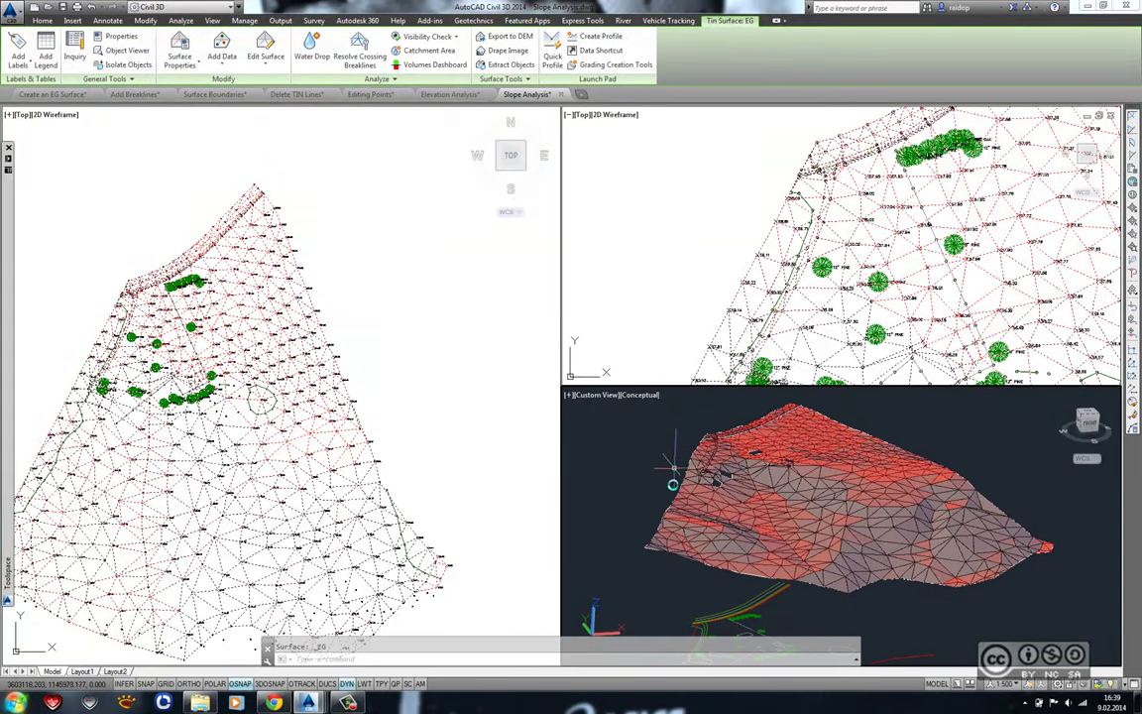
shift+middle_drag(665, 470, 658, 466)
scroll(659, 468, up, 3)
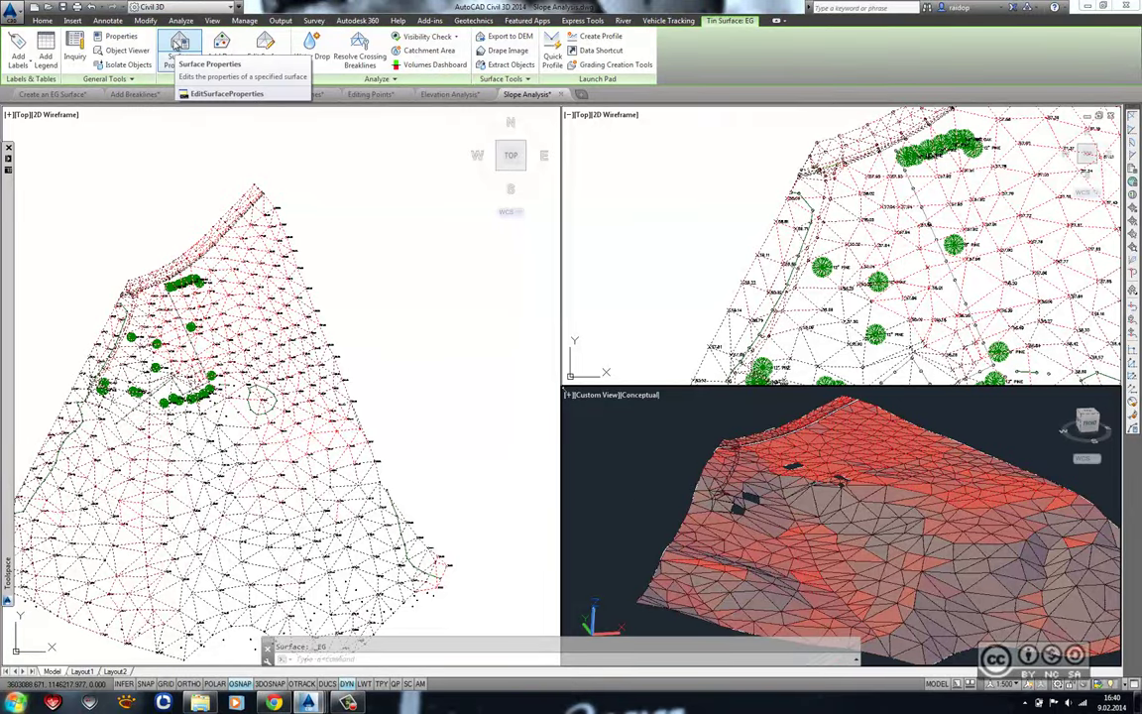
click(180, 52)
- Switch EG to the Slope Arrows style and run an 8-range Slope Arrows analysis
click(318, 275)
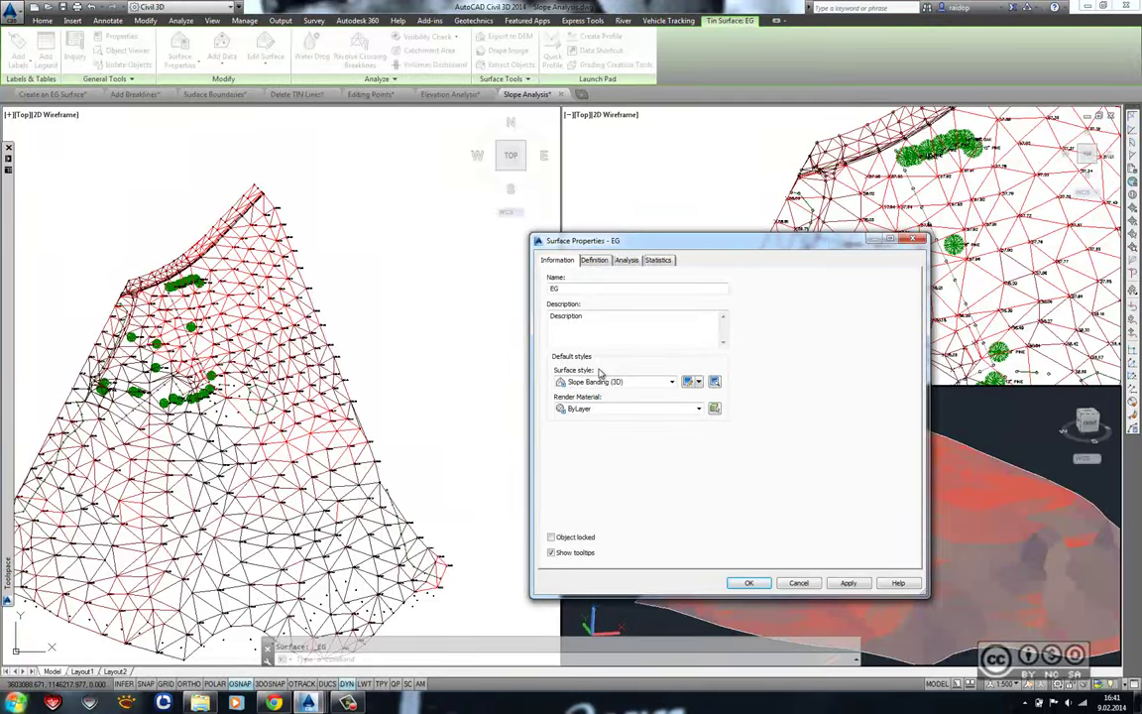
click(593, 385)
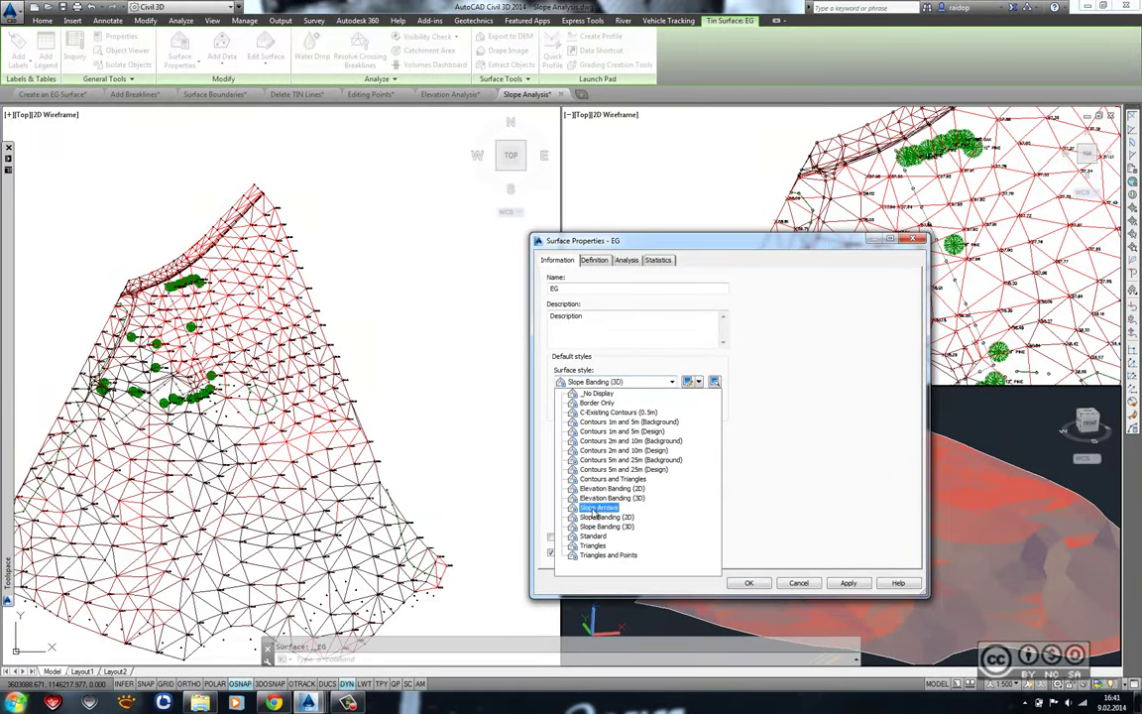
click(595, 501)
click(628, 261)
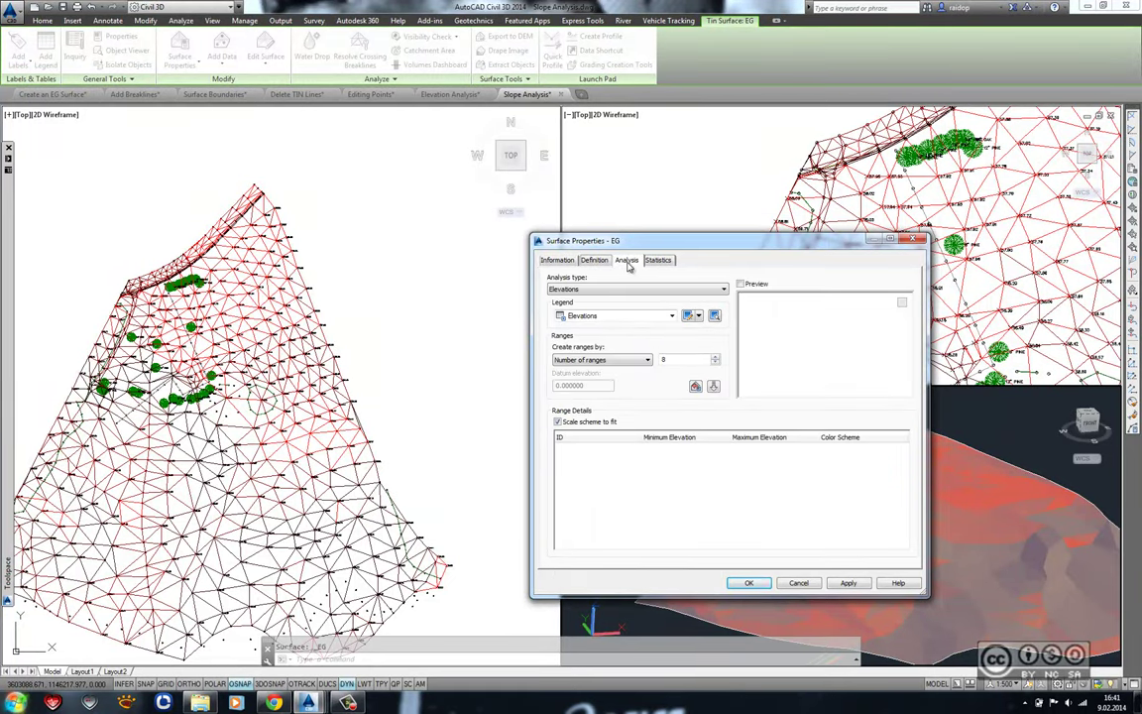
click(581, 289)
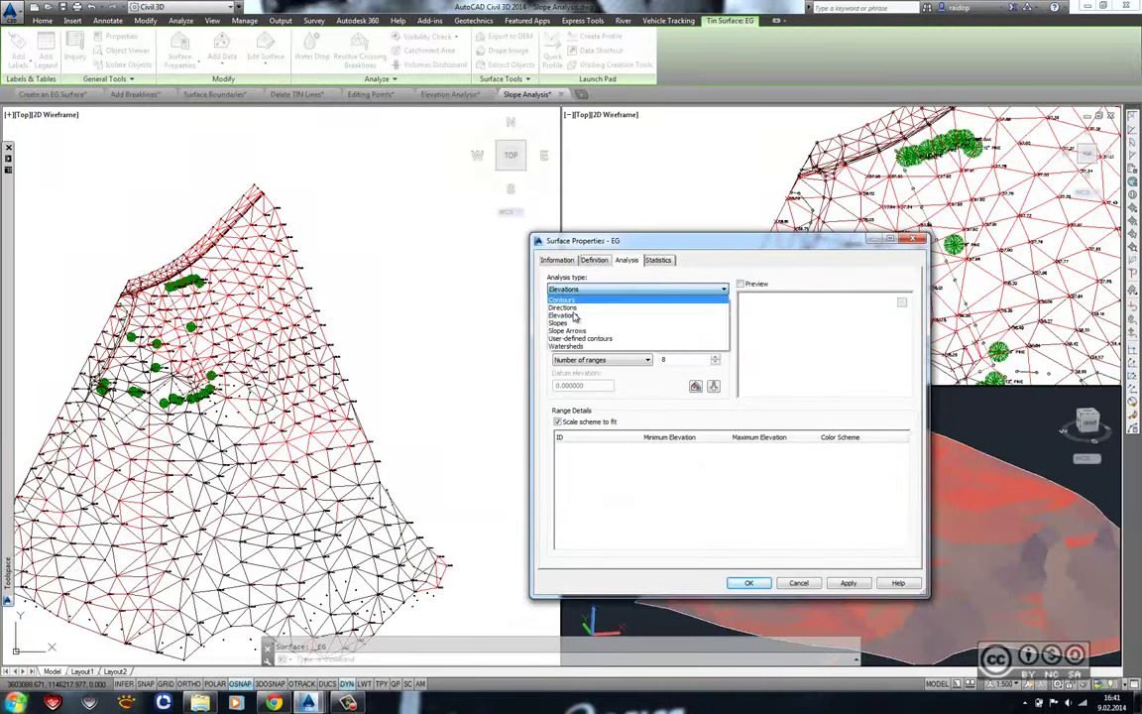
click(570, 333)
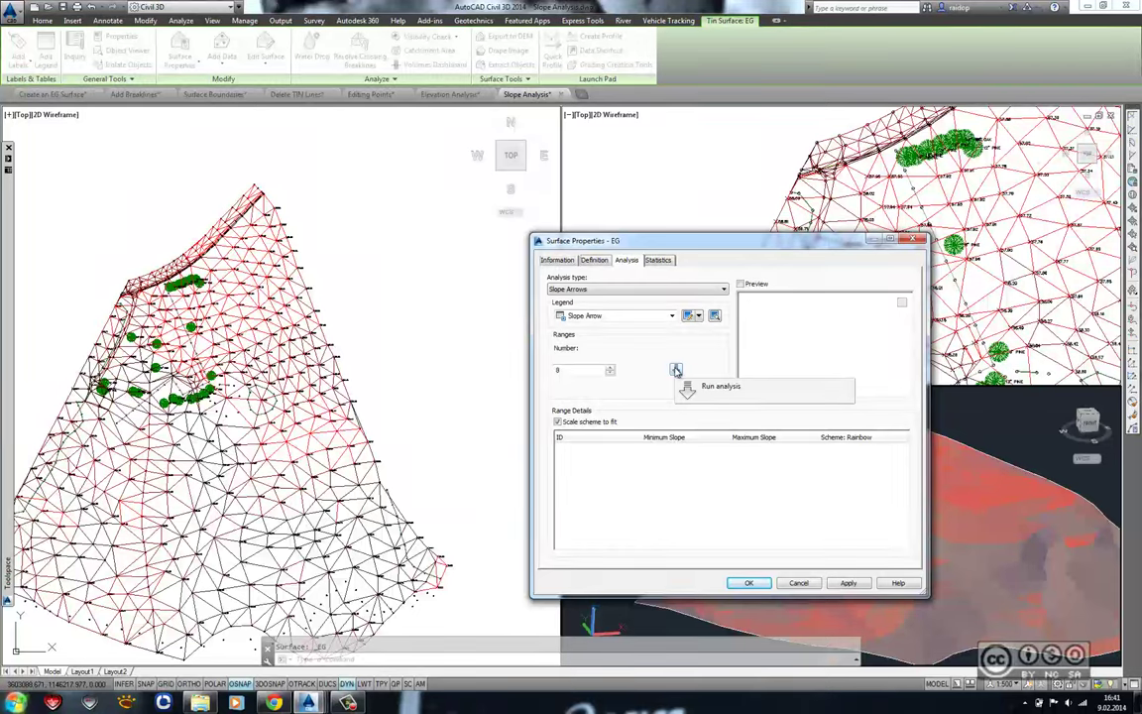
click(676, 370)
key(Return)
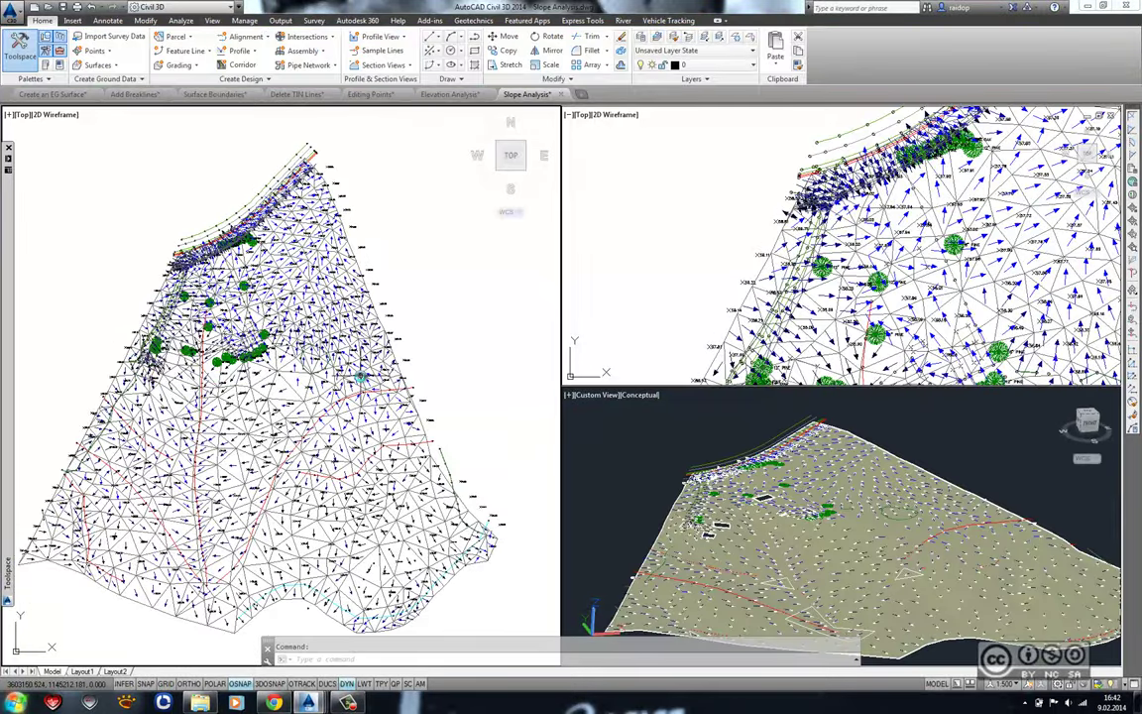
scroll(361, 376, up, 3)
scroll(361, 377, up, 2)
middle_drag(361, 377, 297, 412)
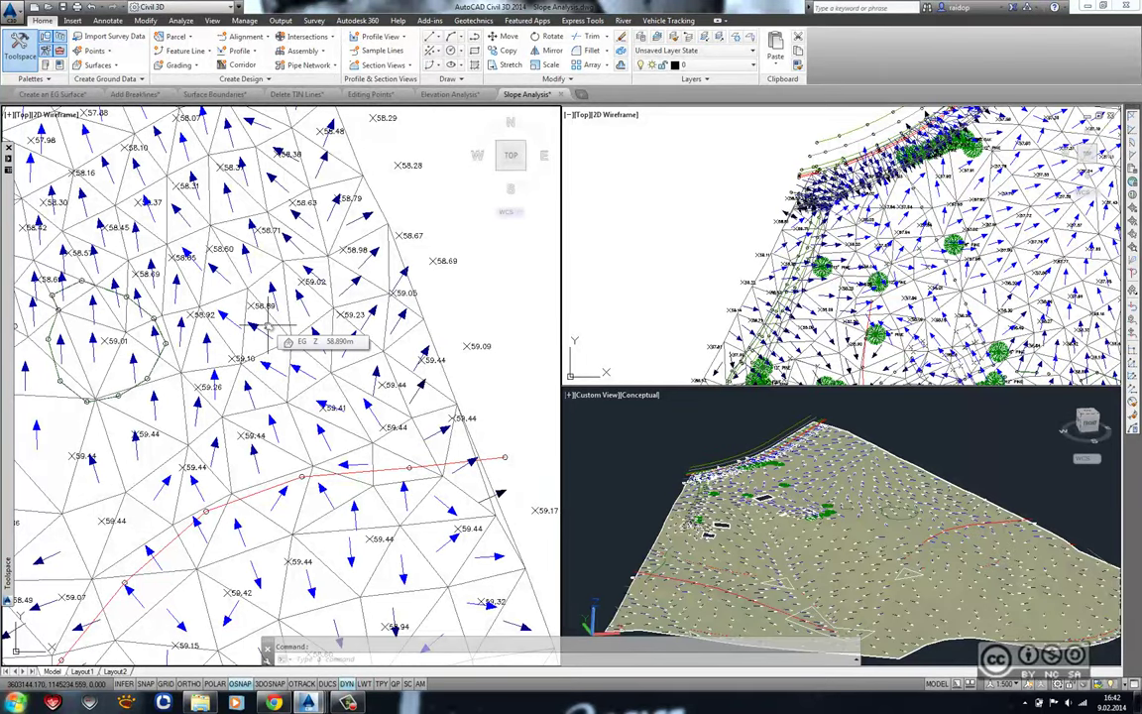
middle_click(90, 306)
middle_click(89, 306)
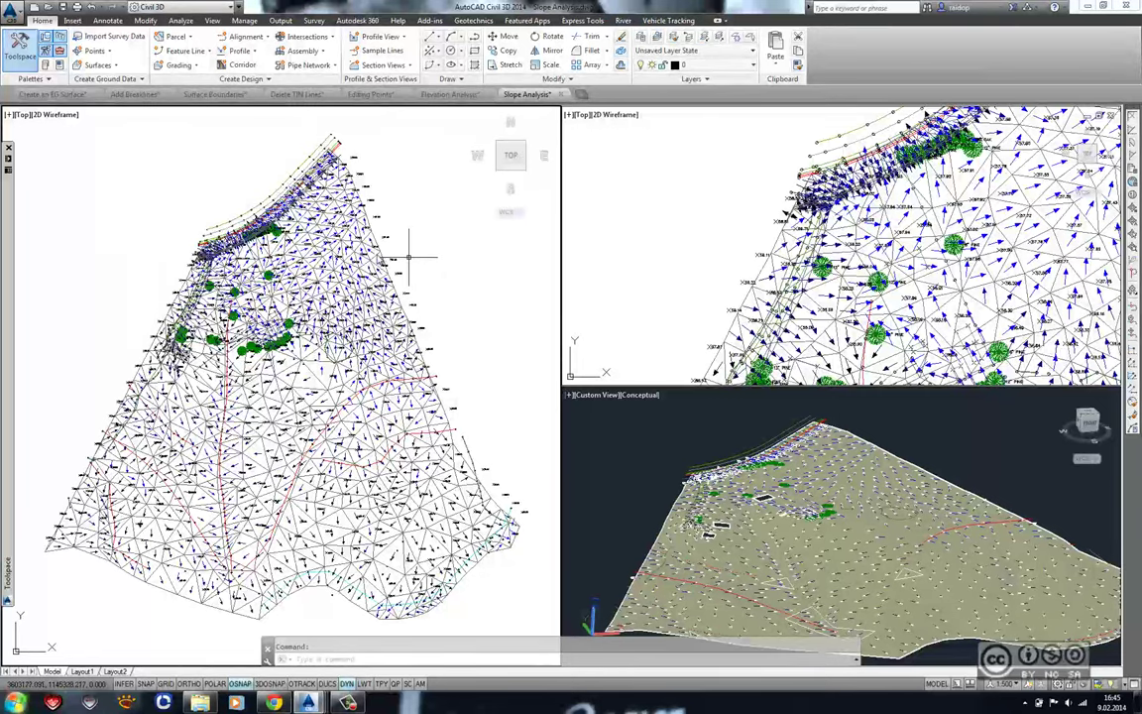
- Reopen the EG surface properties and close them with Elevations kept as the analysis type
click(382, 239)
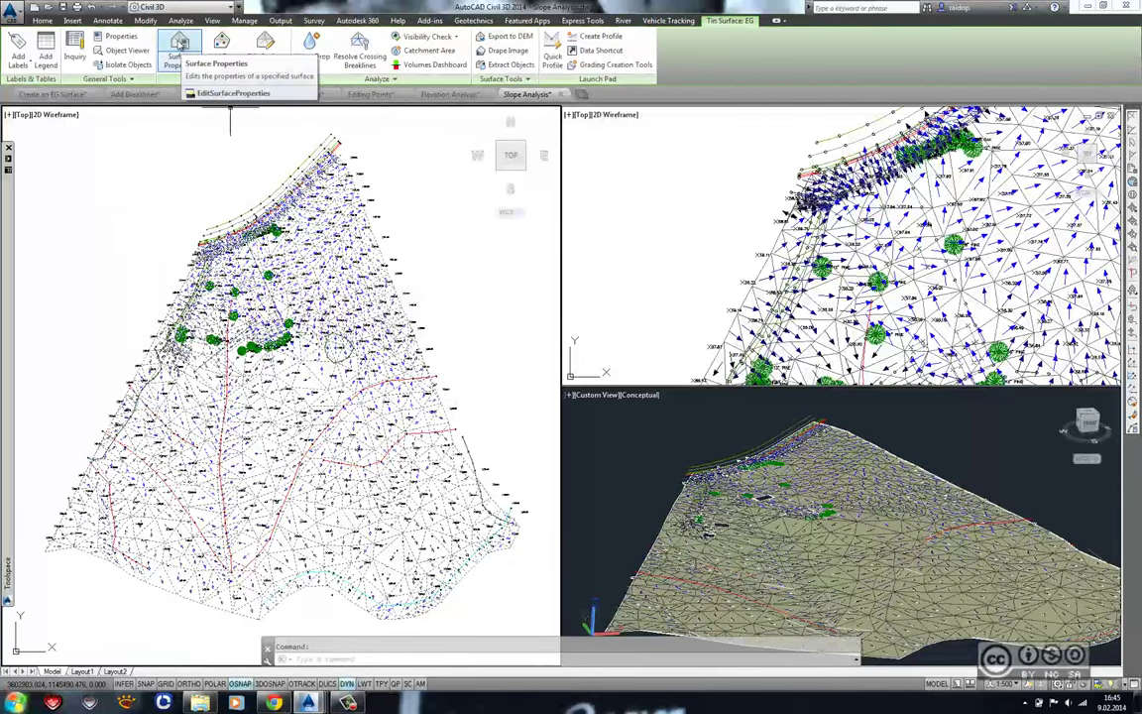
click(179, 51)
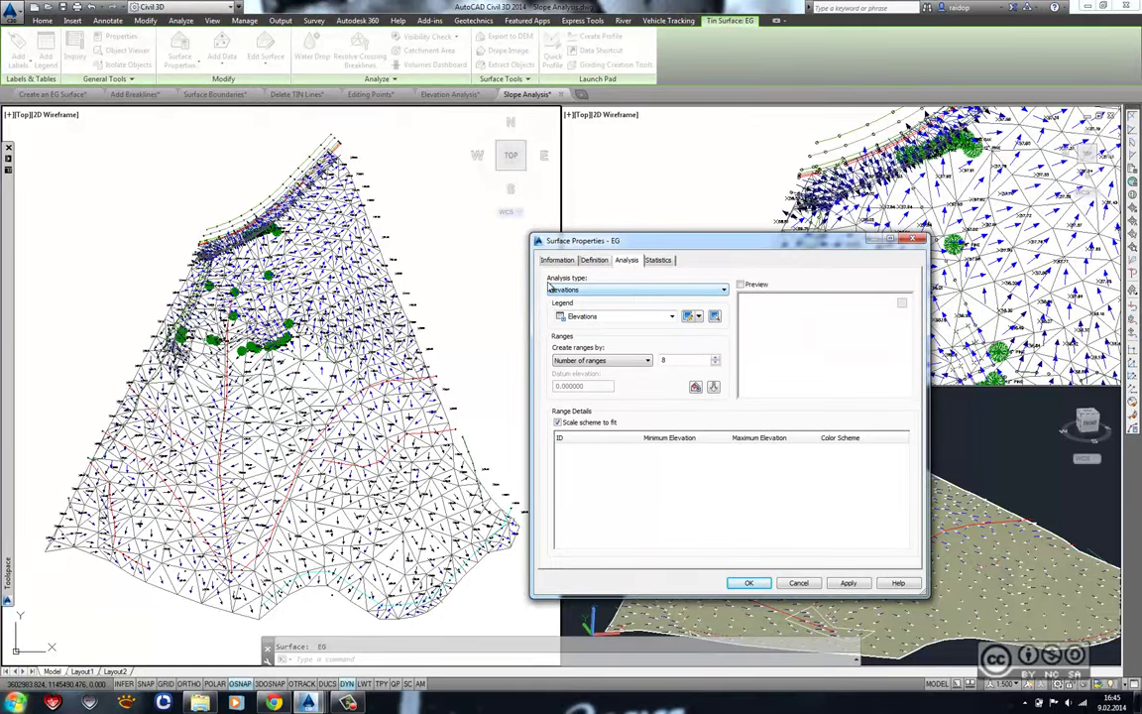
click(636, 289)
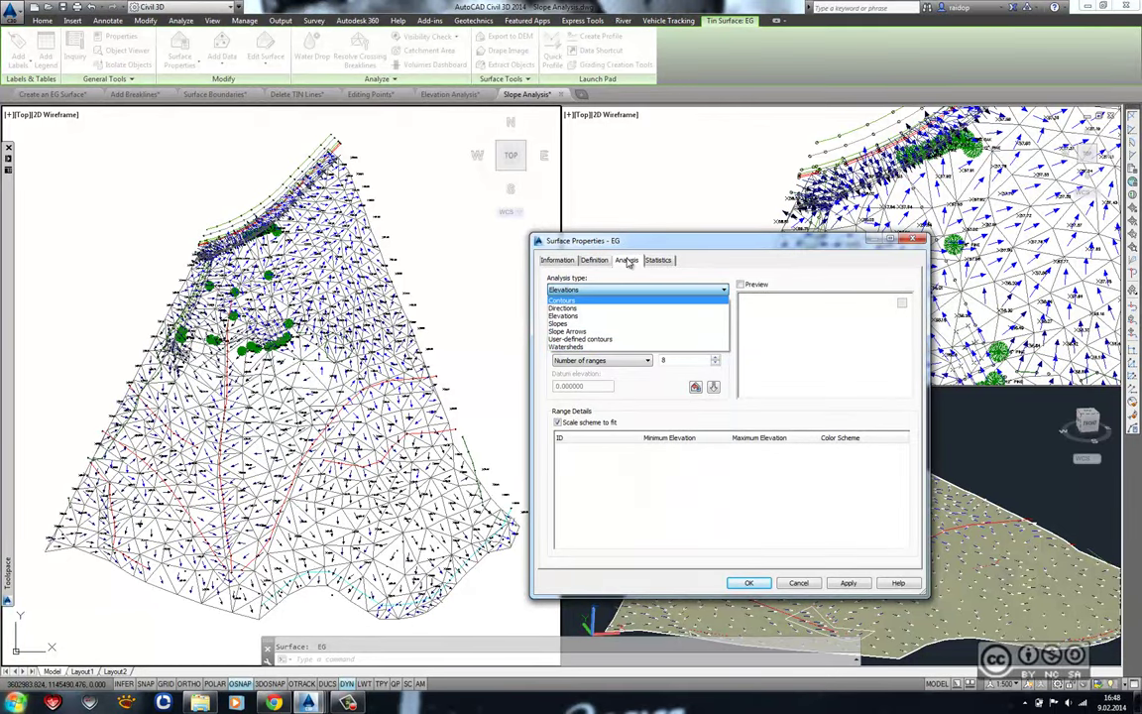
click(629, 262)
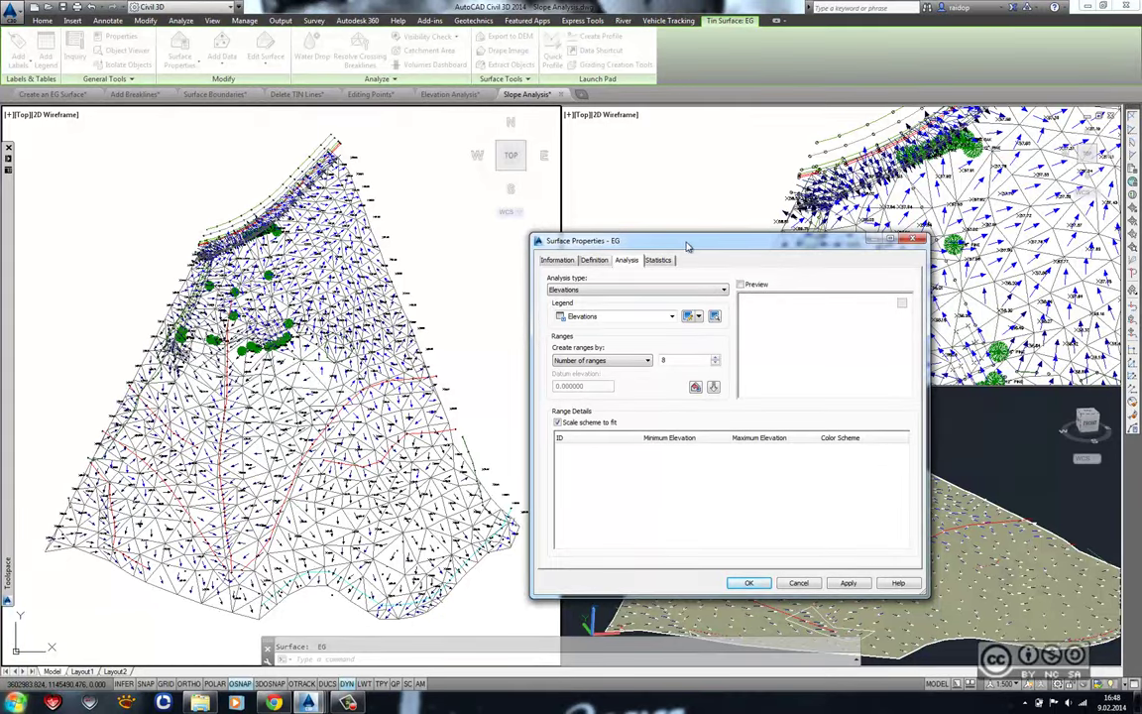
click(797, 584)
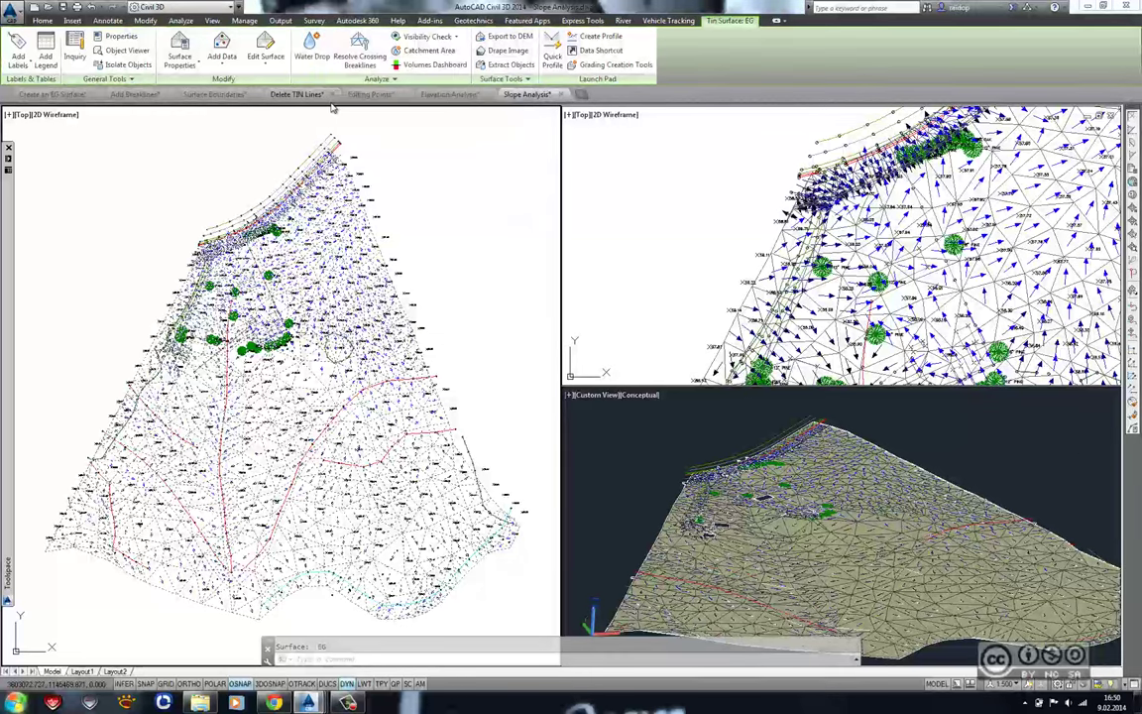
- Look through the Catchments commands on the Analyze tab, then return to Home
click(180, 20)
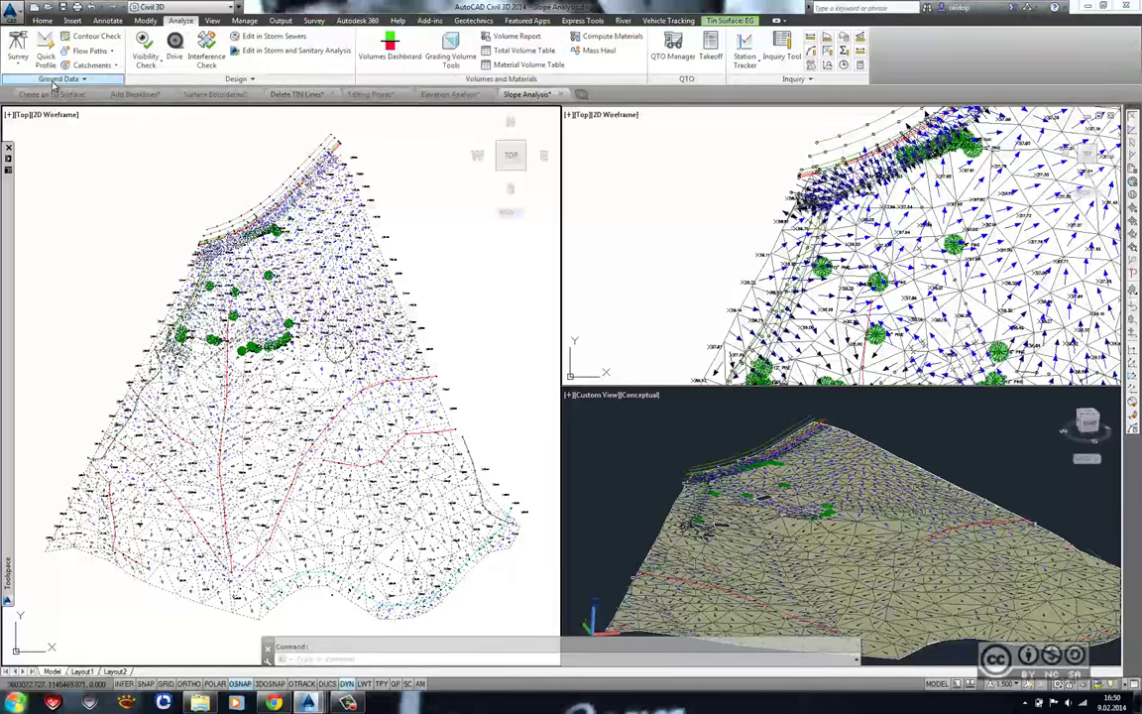
click(109, 66)
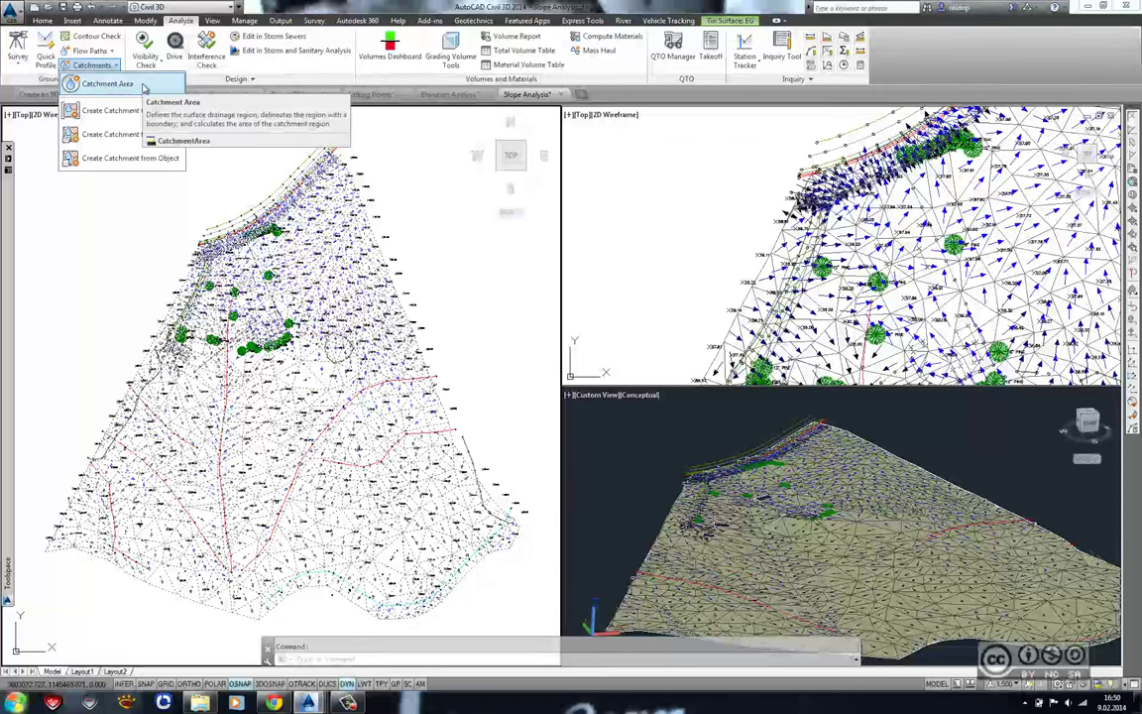
mouse_move(107, 83)
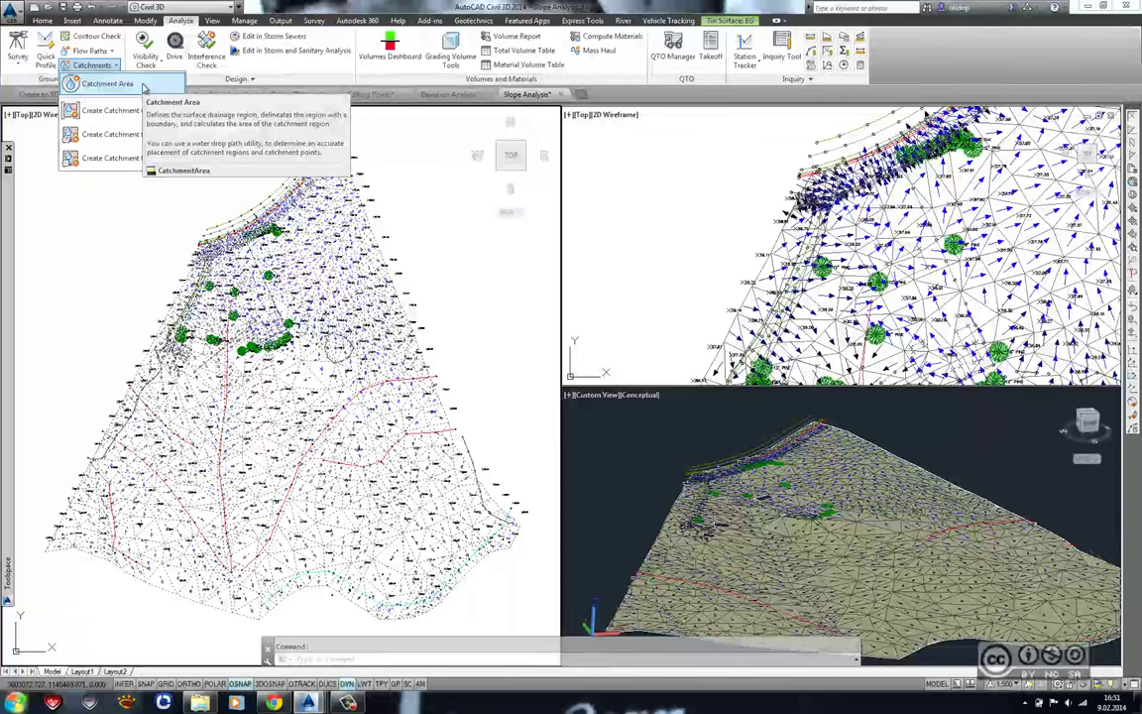
click(46, 22)
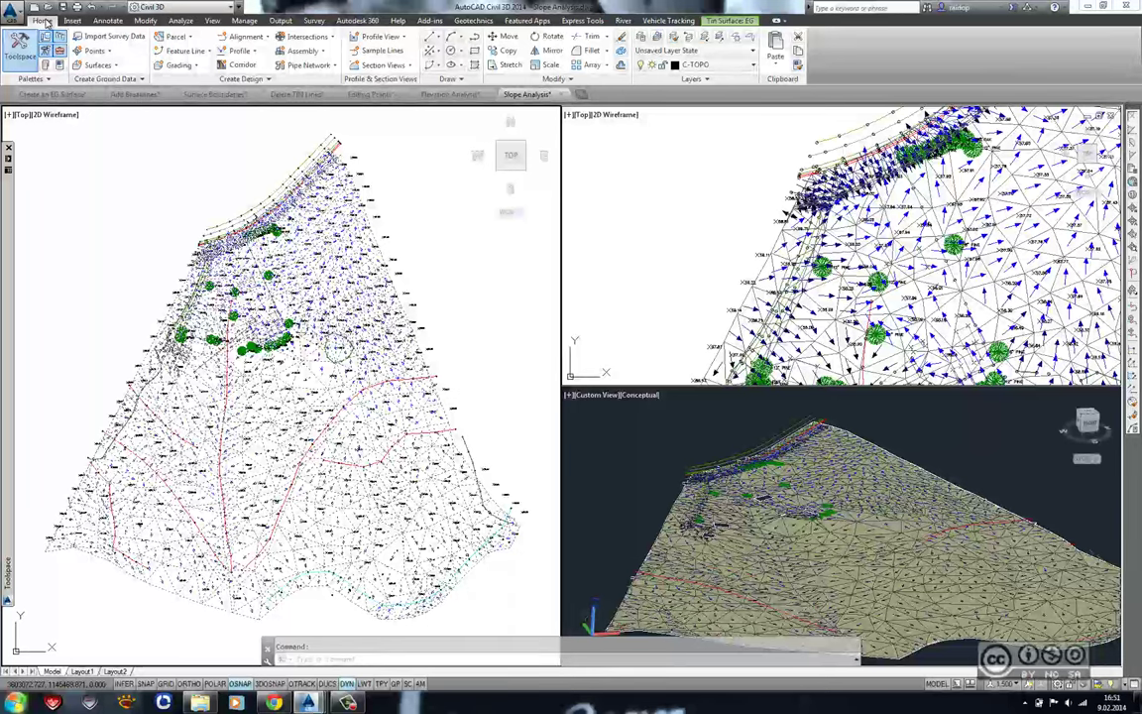
click(256, 56)
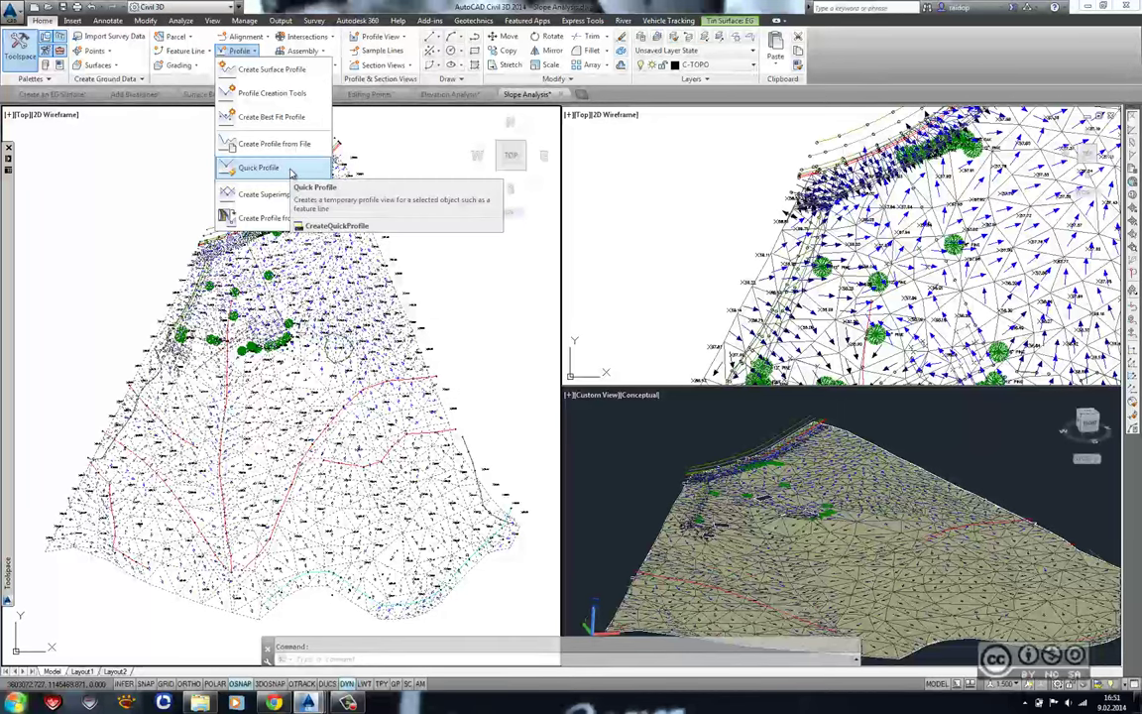
mouse_move(260, 168)
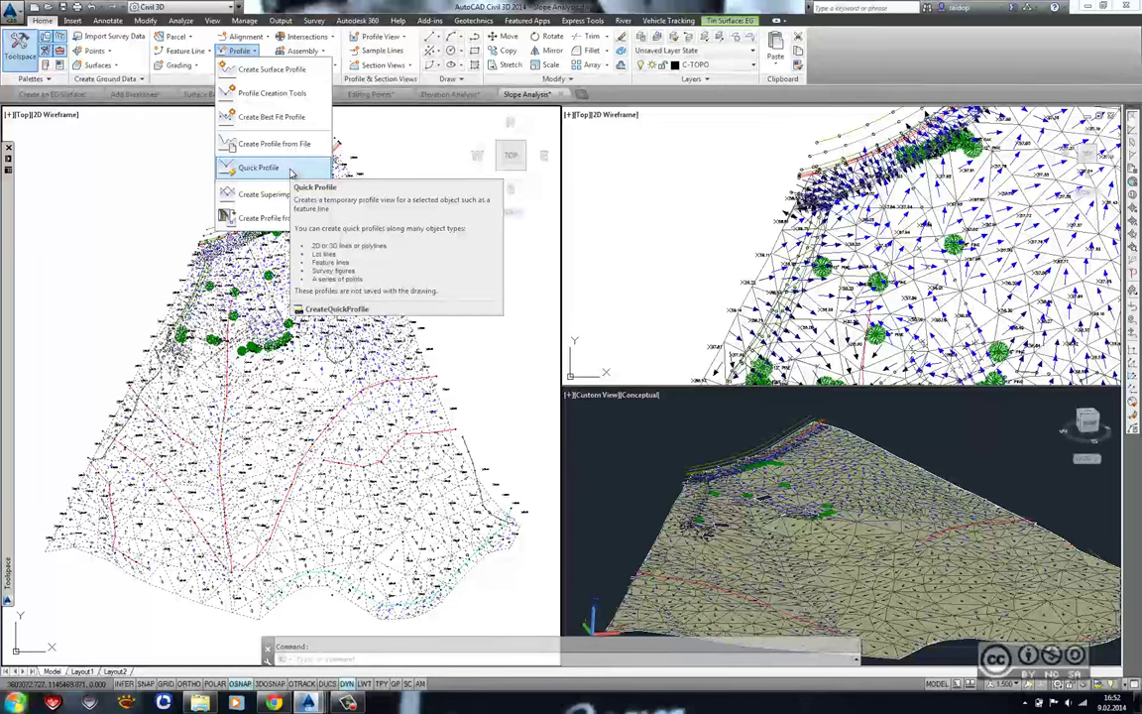
click(290, 172)
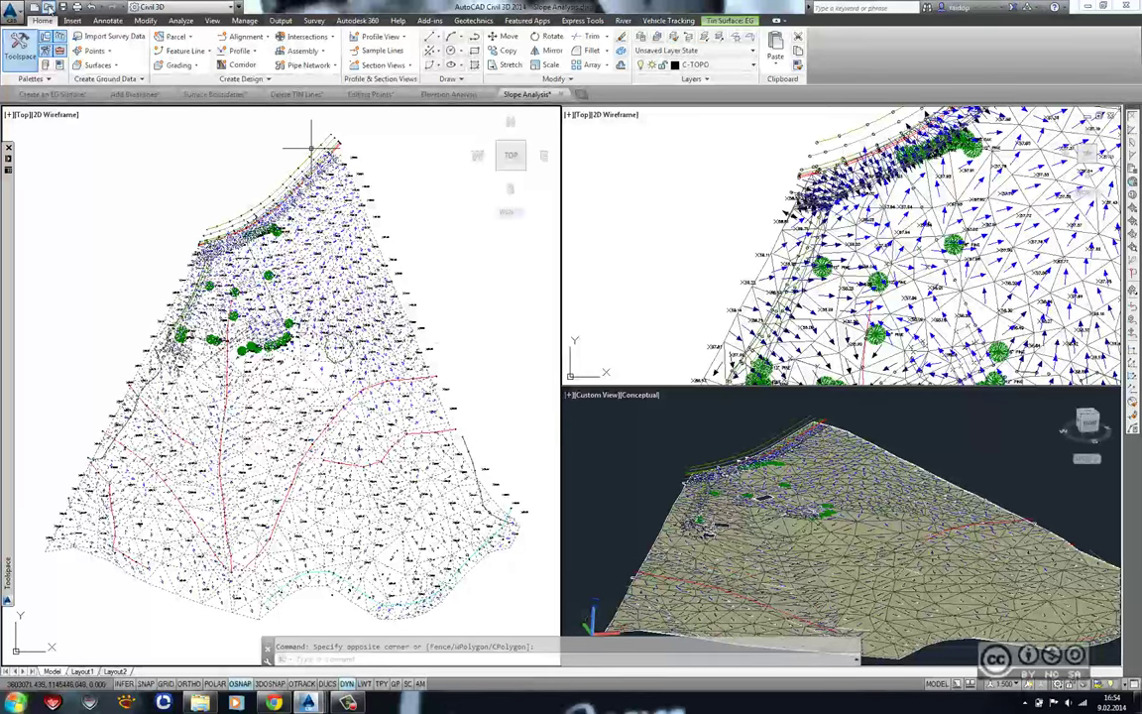
- Open Labeling Surfaces.dwg with Ctrl+O and select its EG surface
click(203, 231)
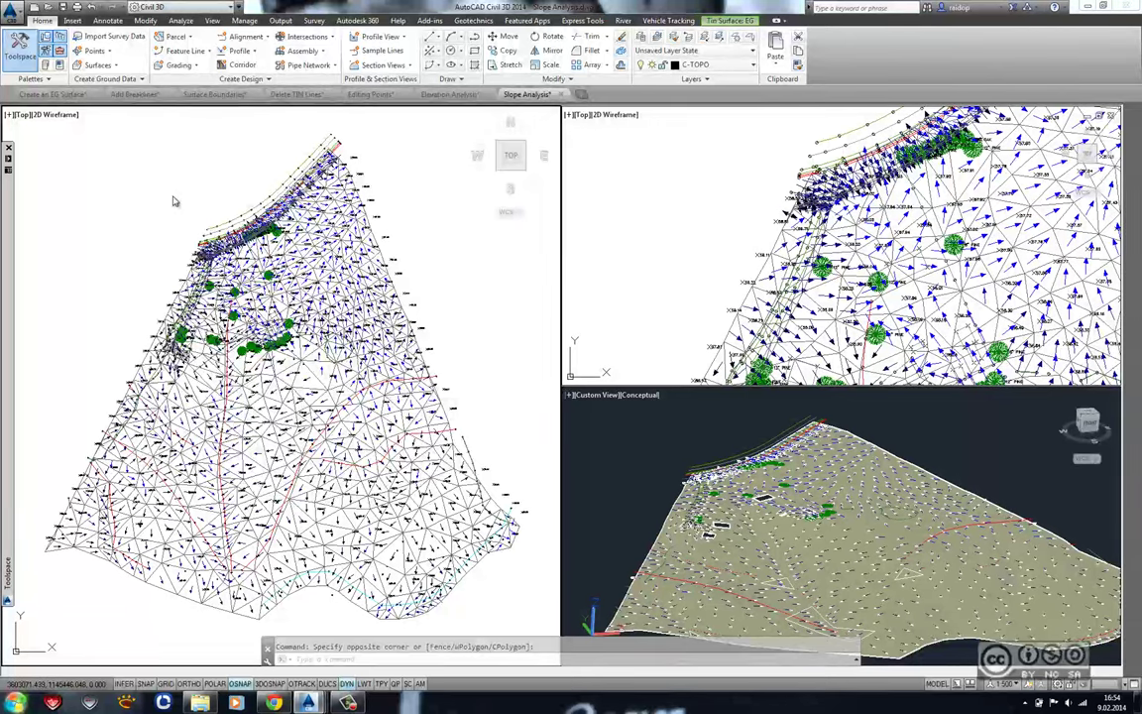
key(ctrl+o)
click(251, 273)
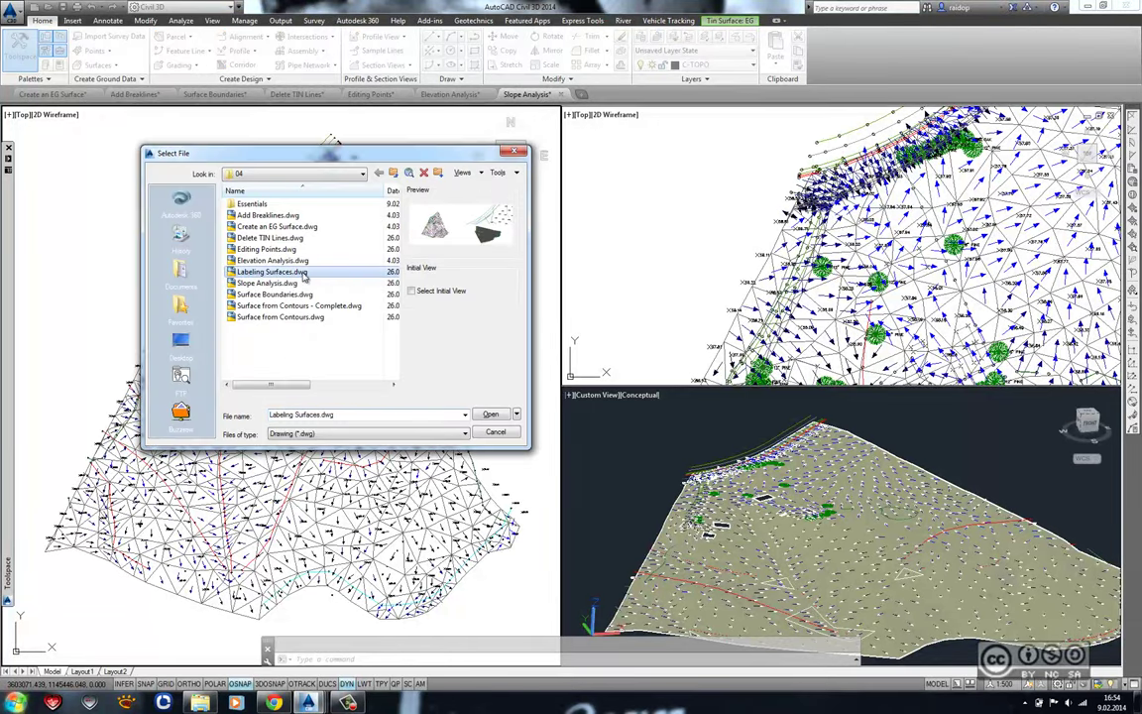
click(492, 417)
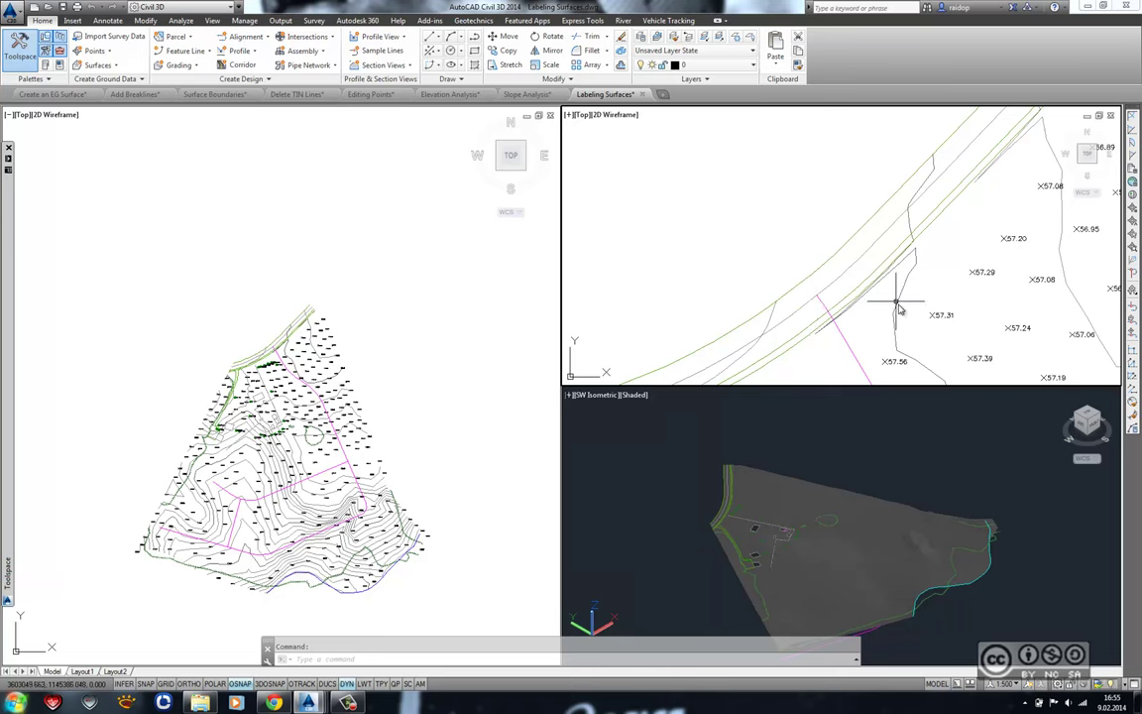
click(944, 281)
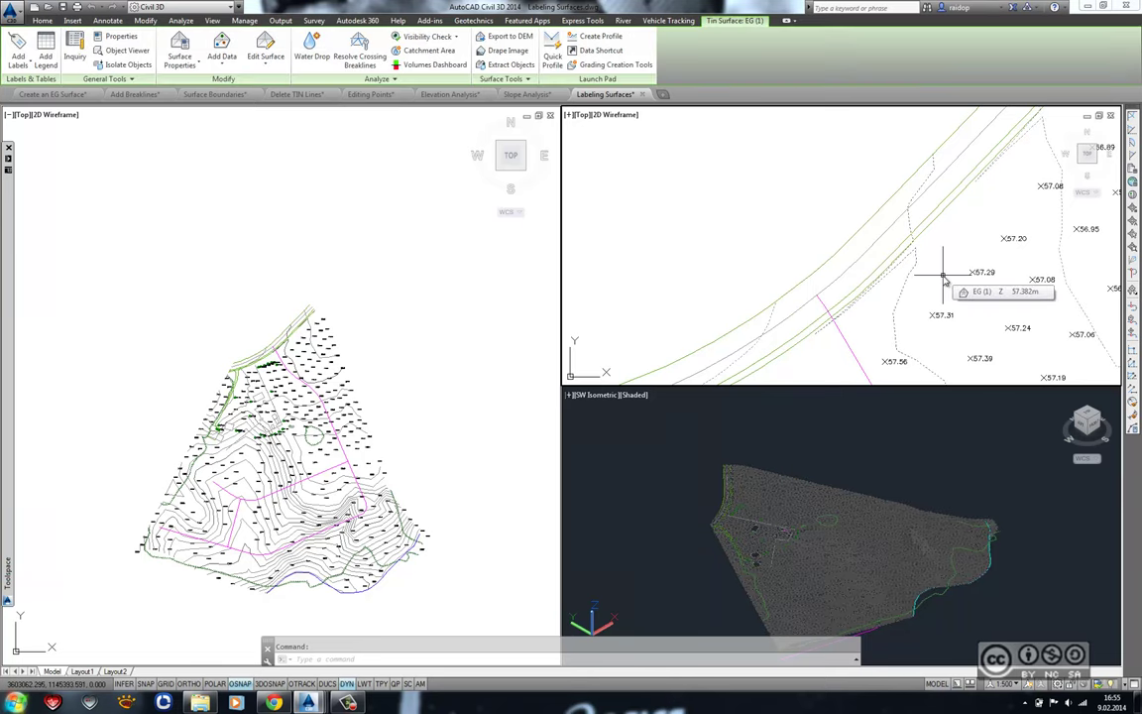
- Start Add Surface Labels and set the label type to Spot Elevation
click(17, 66)
mouse_move(56, 84)
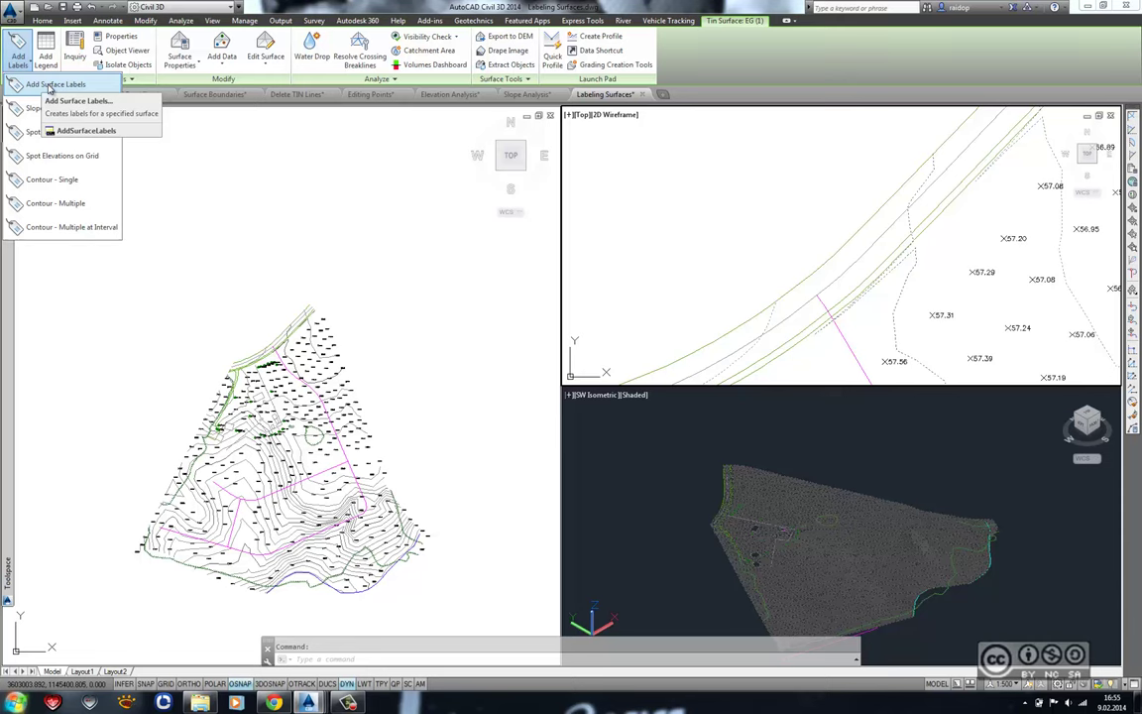
click(52, 86)
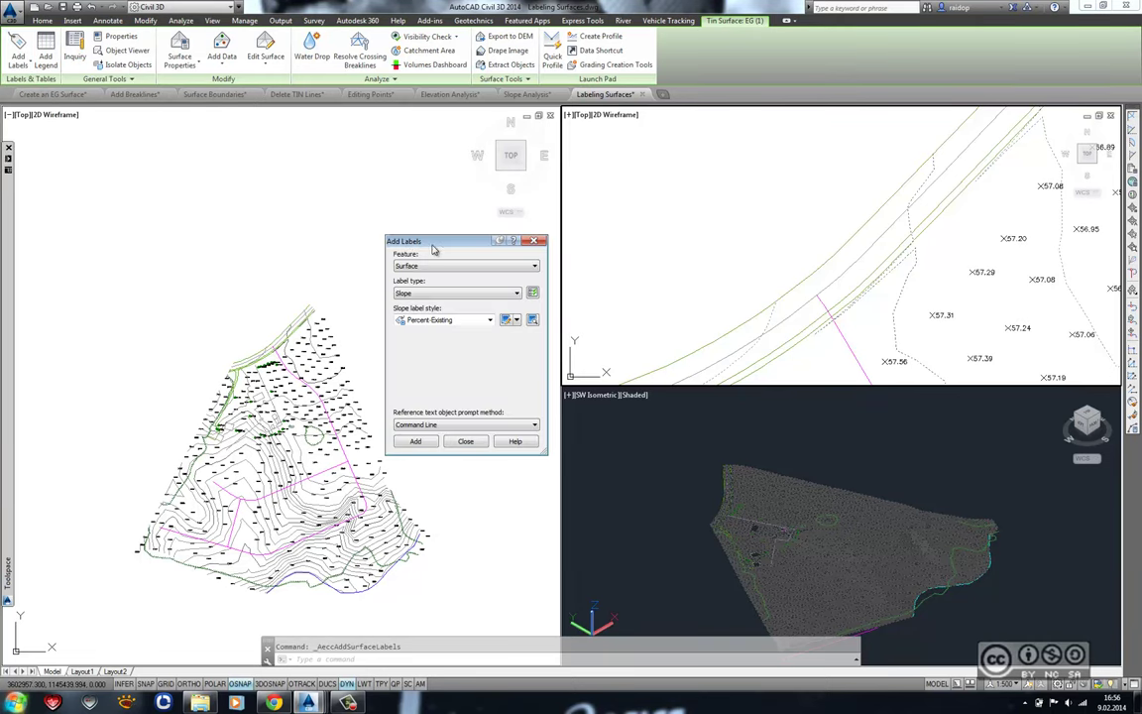
click(407, 295)
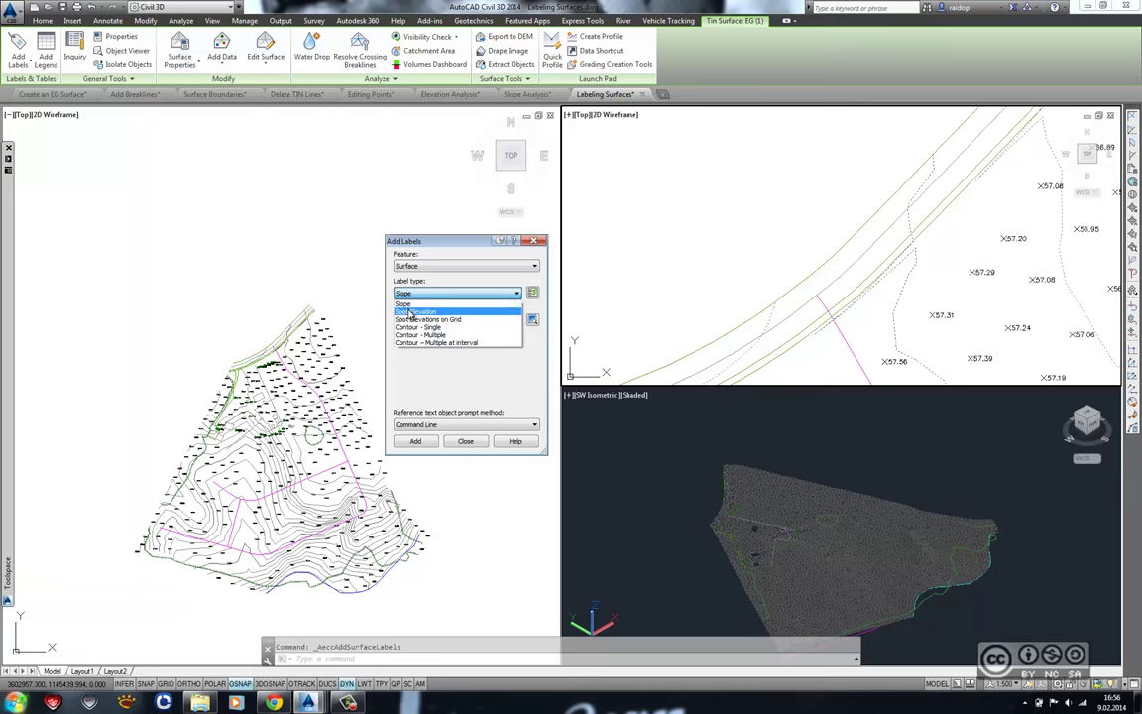
click(410, 313)
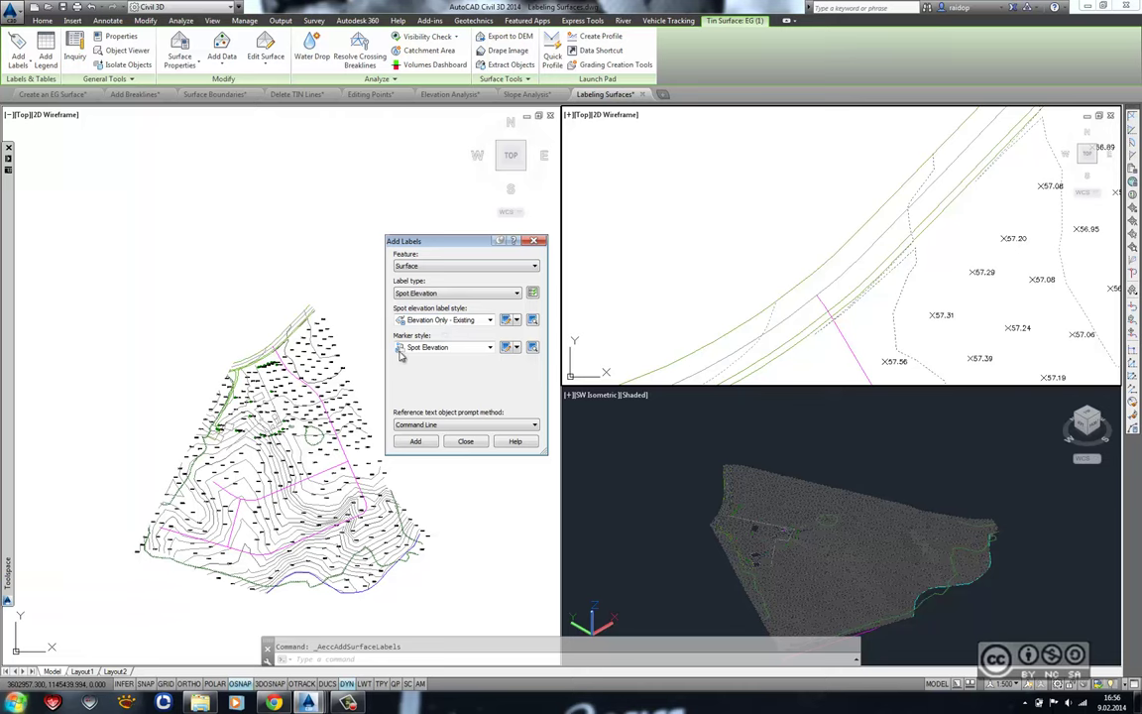
- Place two spot elevation labels on the EG surface, reading 57.85 and 56.79
click(416, 443)
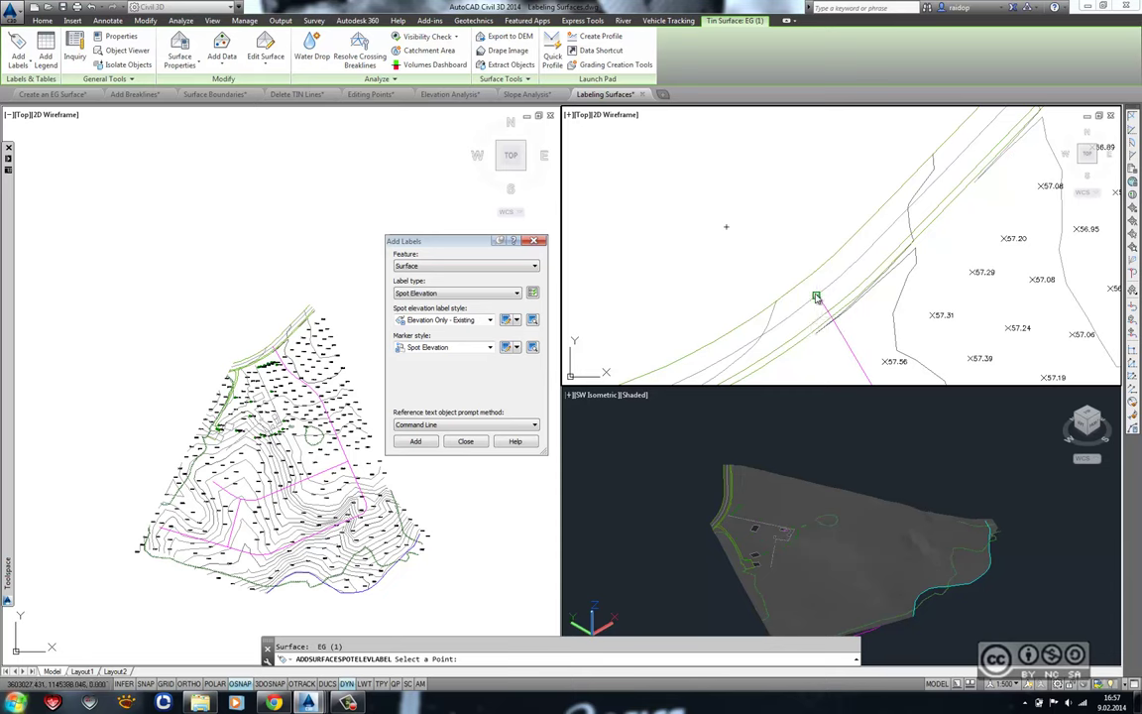
click(817, 295)
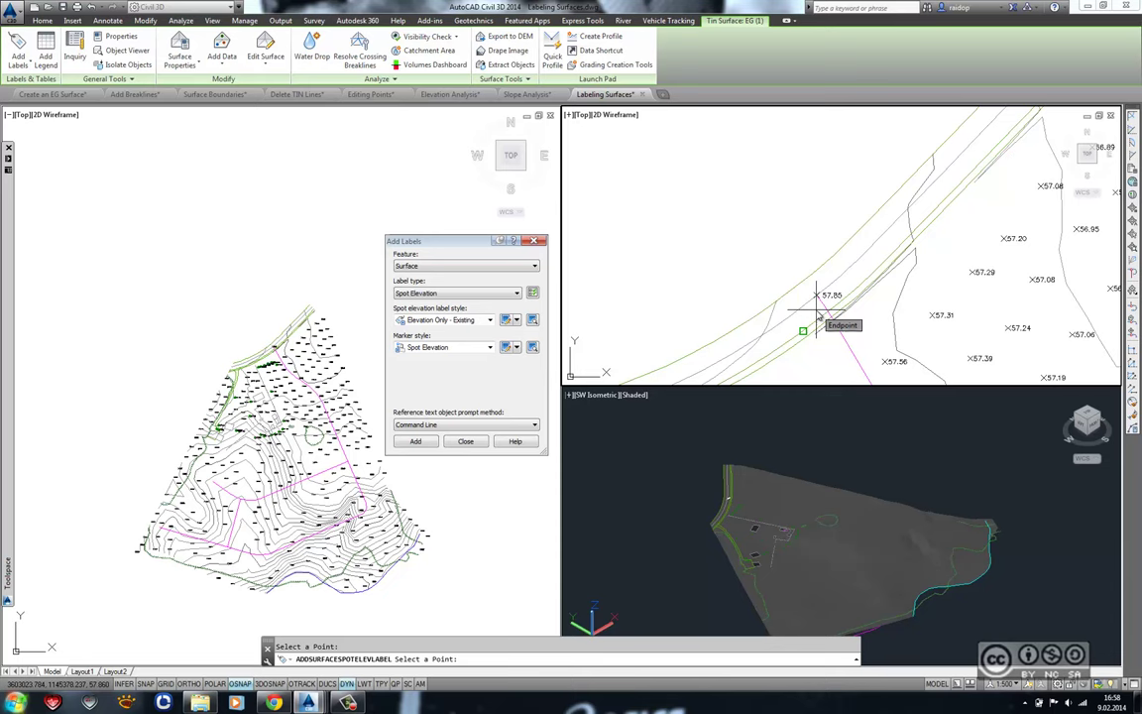
scroll(818, 313, down, 2)
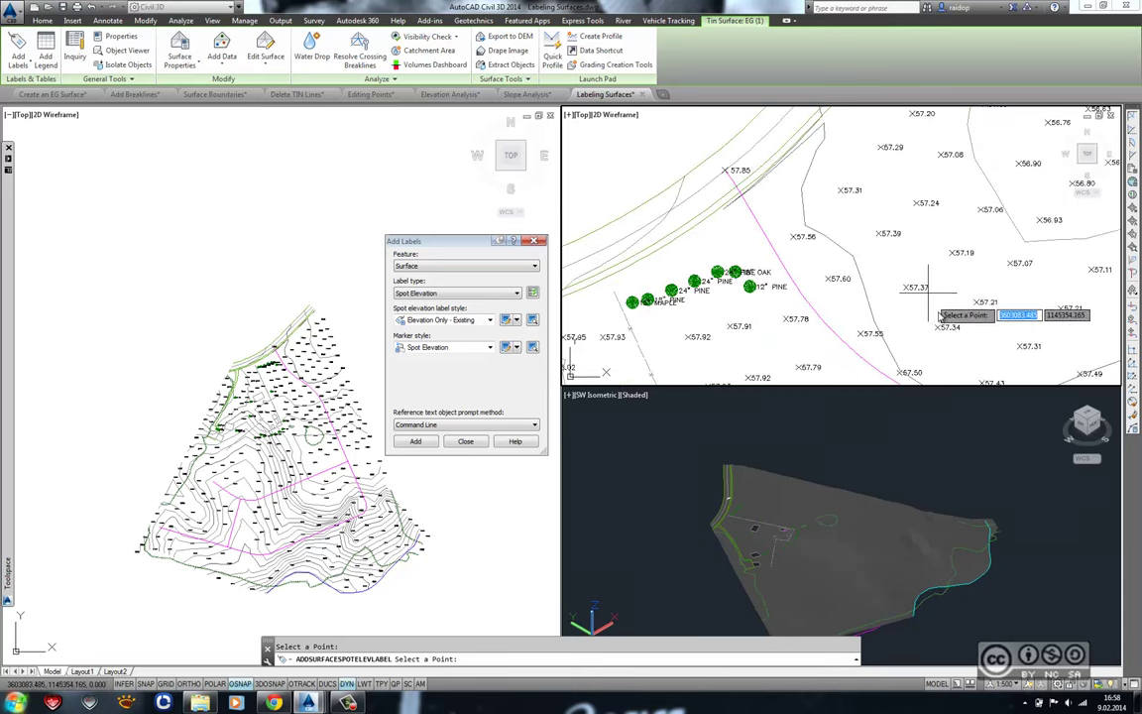
scroll(831, 188, down, 3)
scroll(831, 187, down, 2)
scroll(843, 238, up, 3)
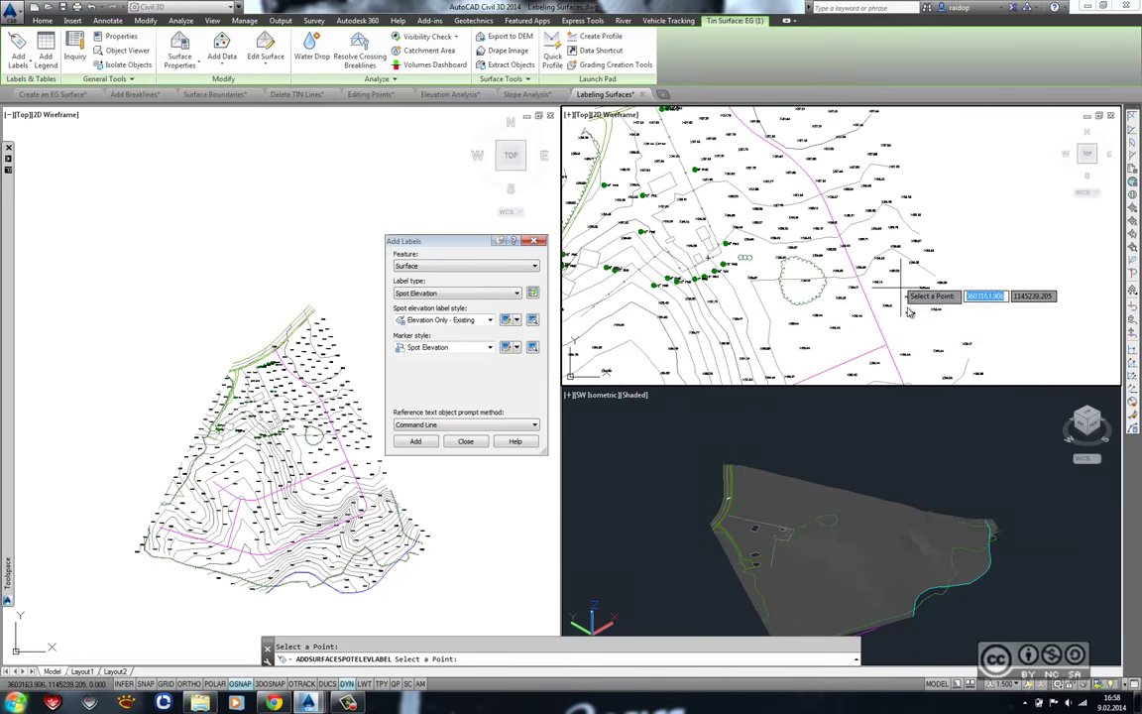
scroll(851, 265, up, 2)
scroll(850, 266, up, 2)
scroll(851, 266, up, 2)
scroll(852, 258, up, 3)
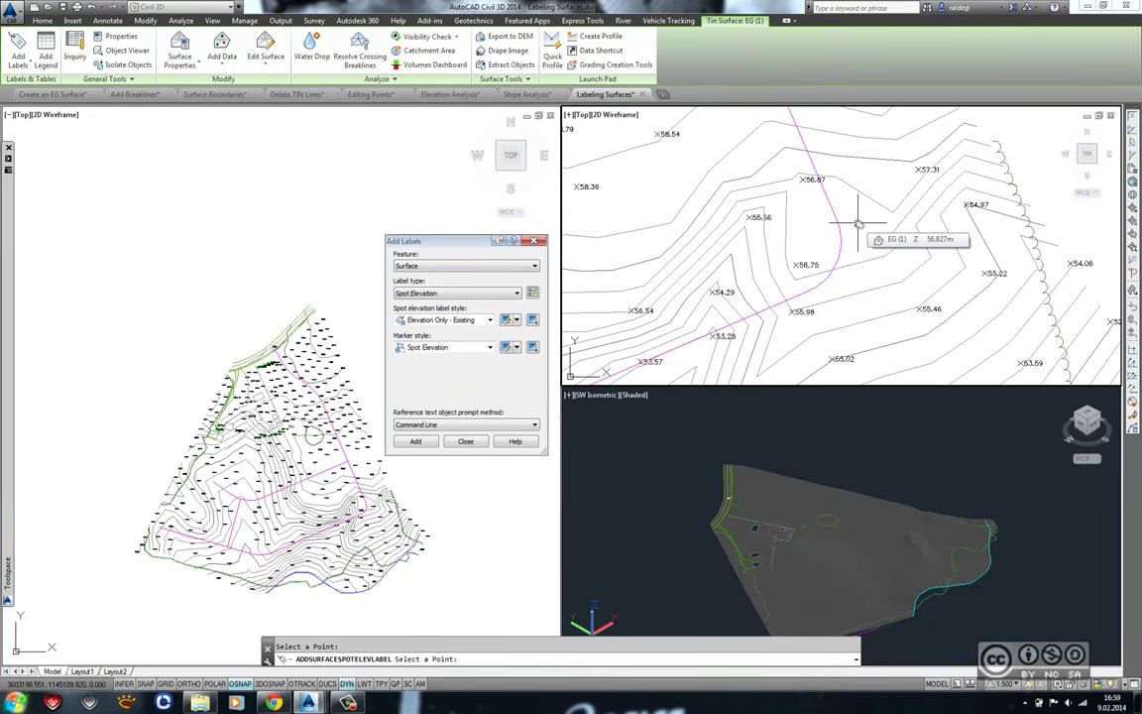
click(876, 240)
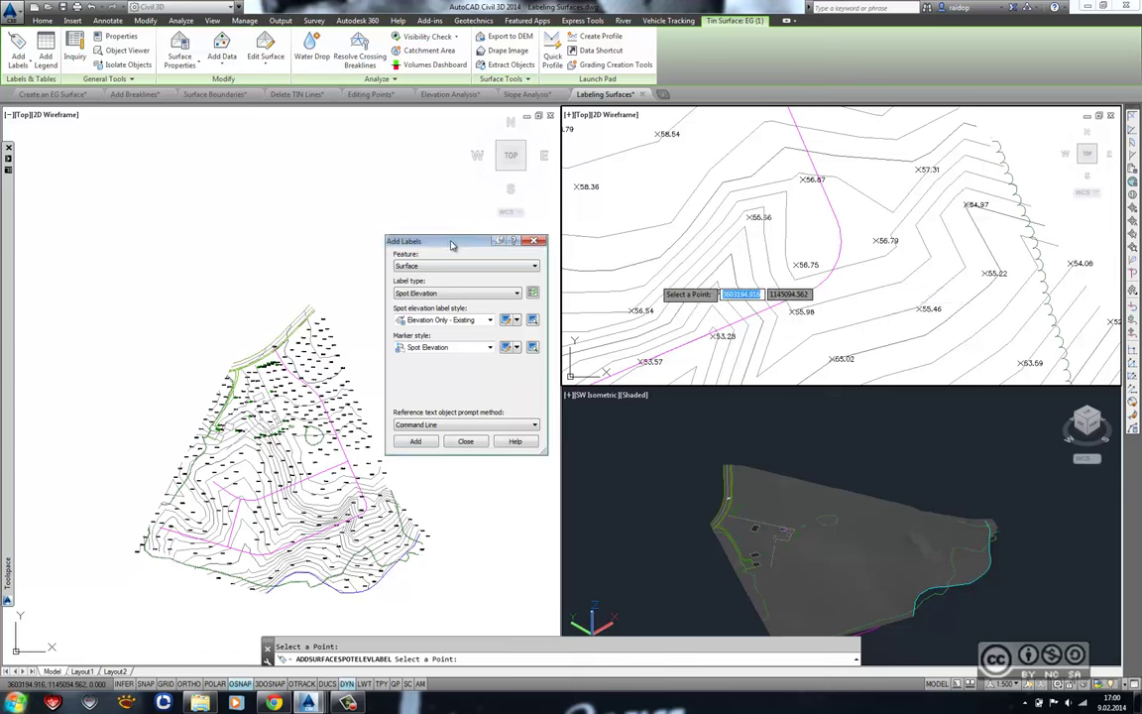
- Add a one-point Slope label next to spot elevation 55.98 on the EG surface
click(431, 295)
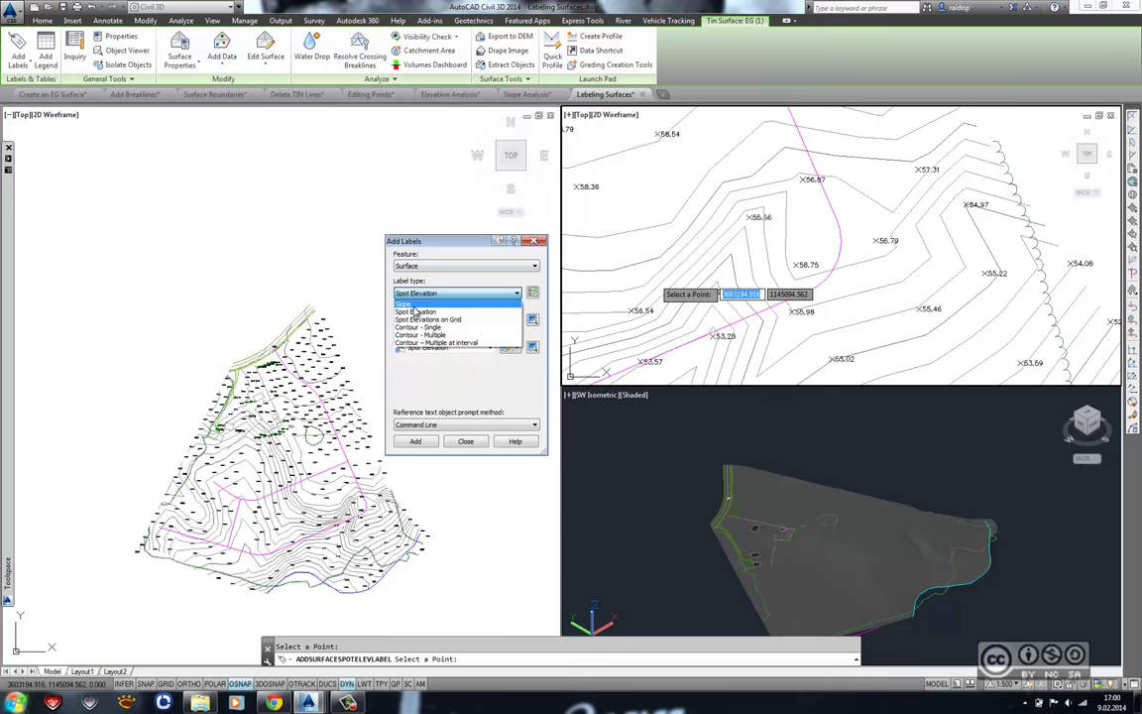
click(404, 304)
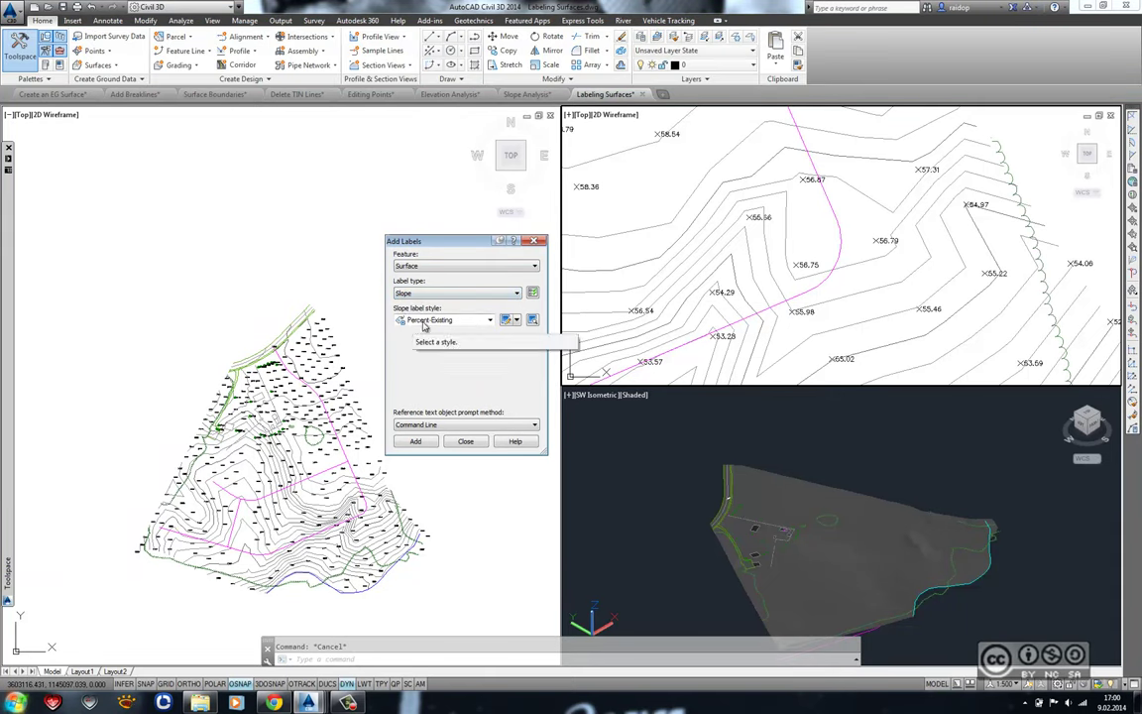
click(416, 442)
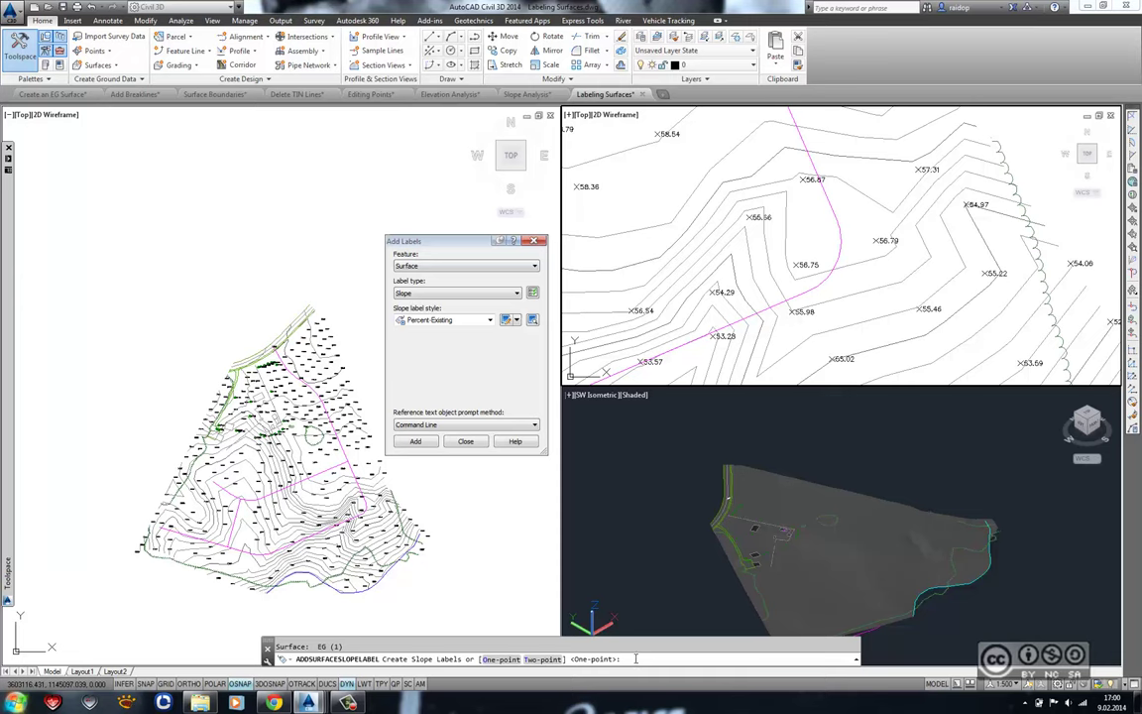
key(Return)
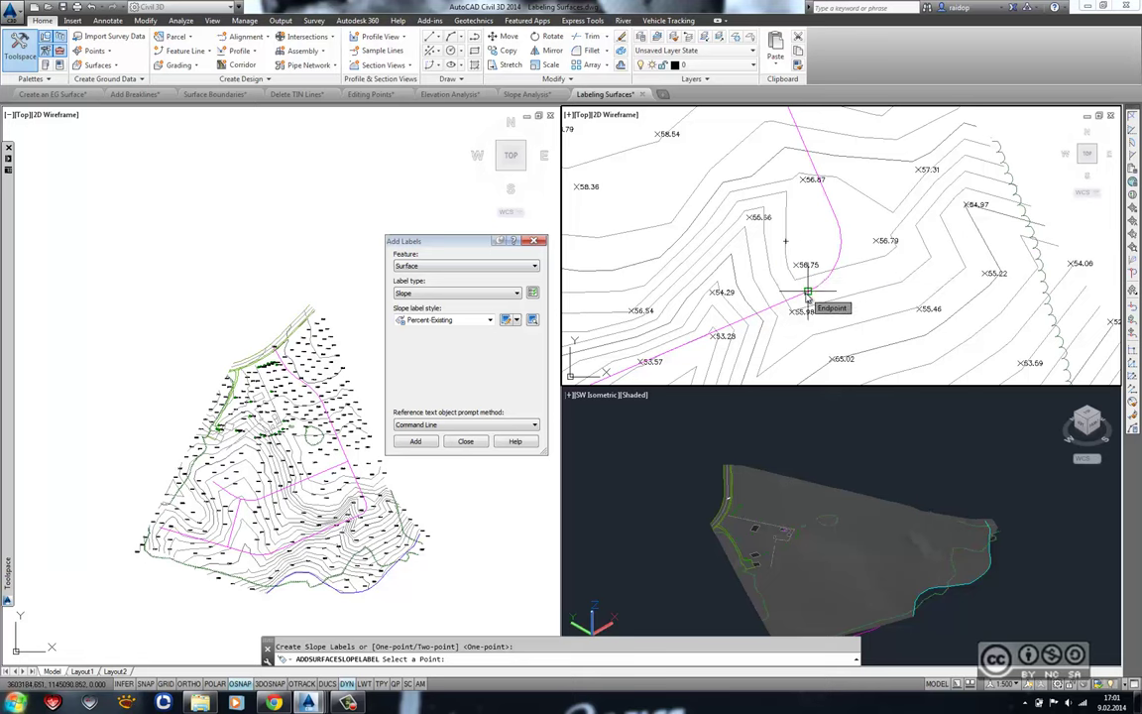
click(808, 294)
key(Escape)
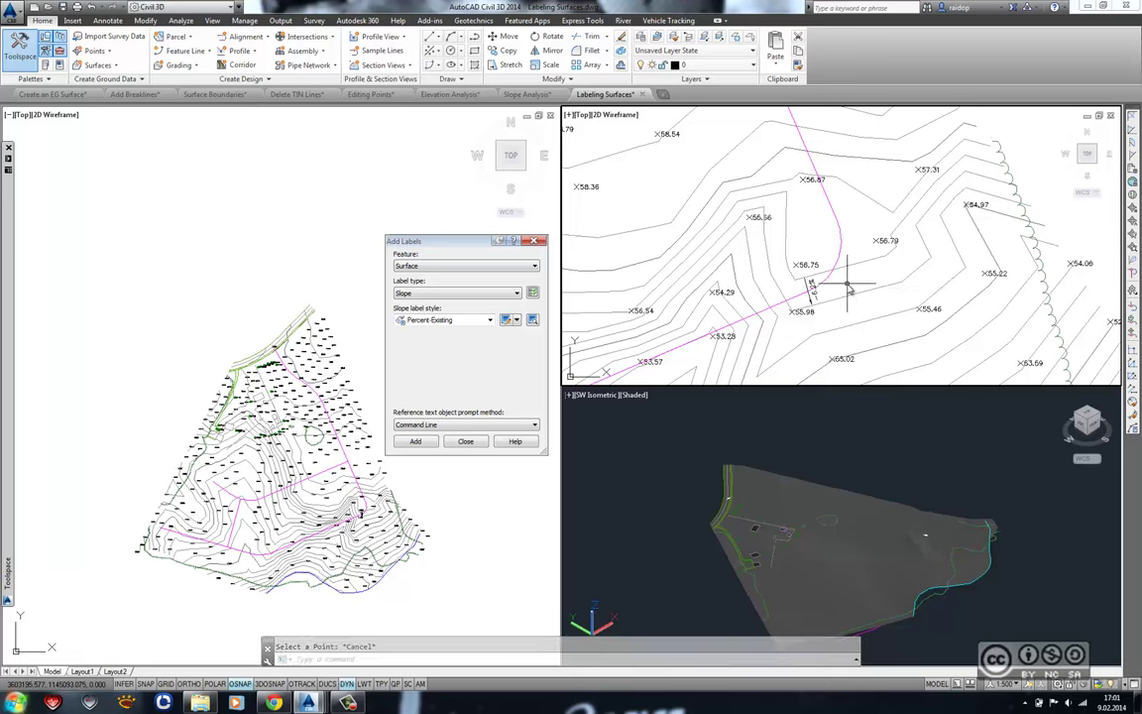
- Try moving the slope label toward spot elevation 54.29, then cancel, leaving it in place
scroll(836, 295, up, 2)
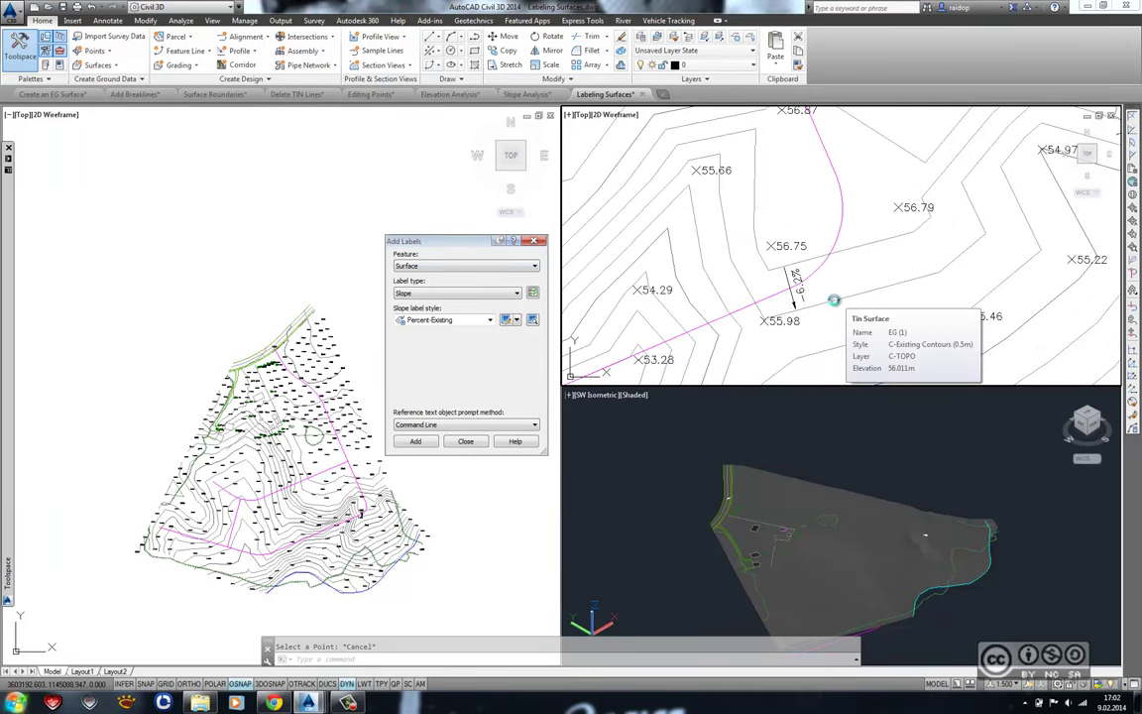
click(796, 284)
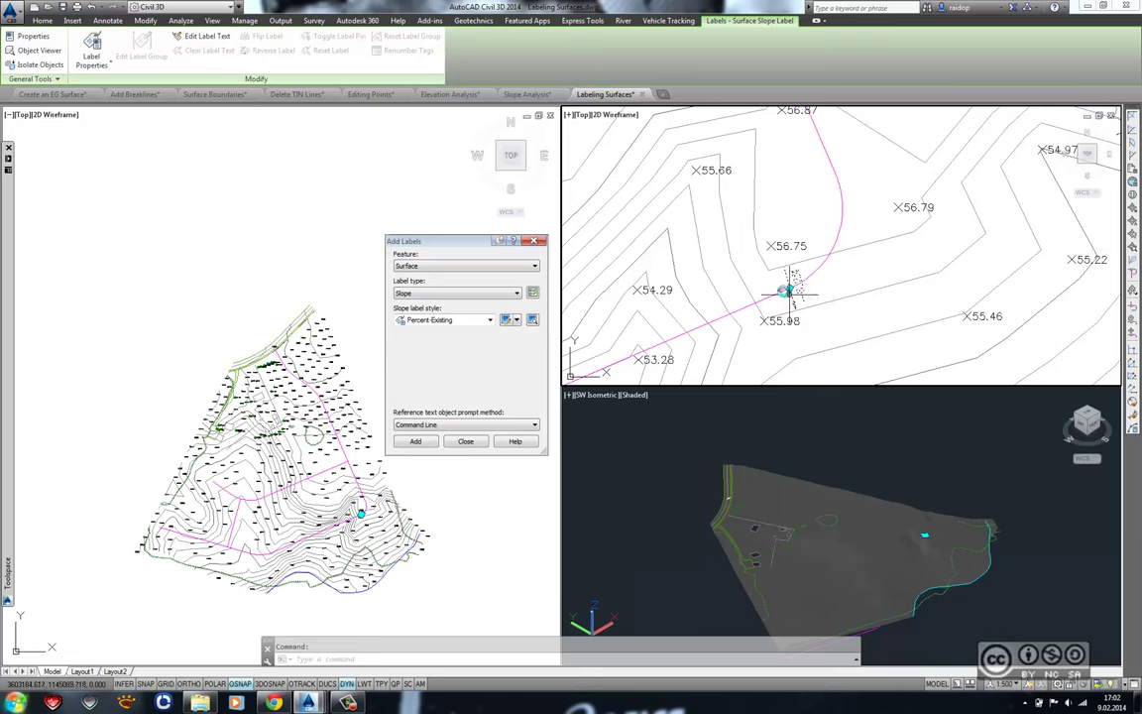
click(791, 289)
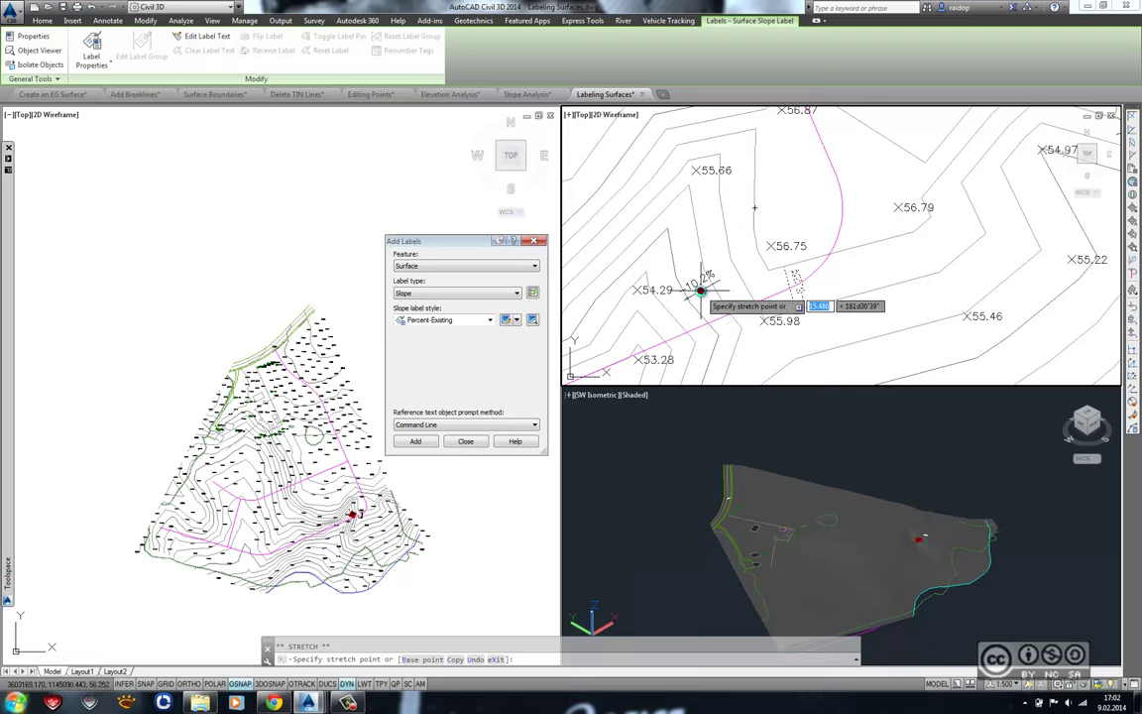
click(701, 290)
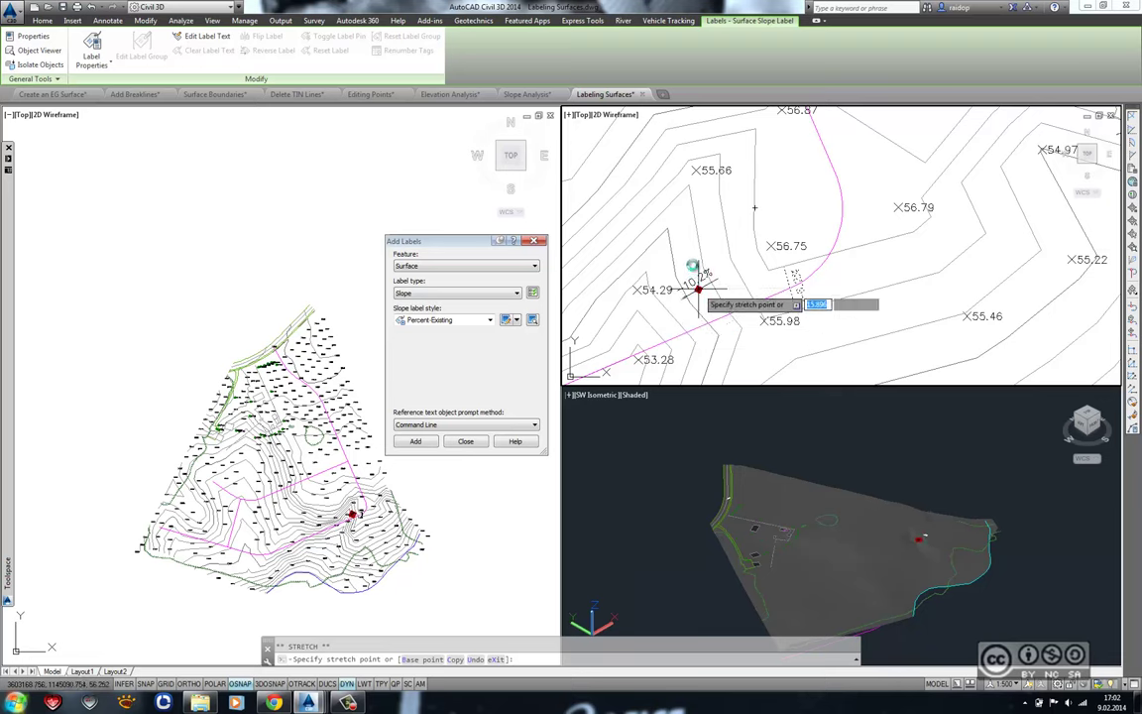
key(Escape)
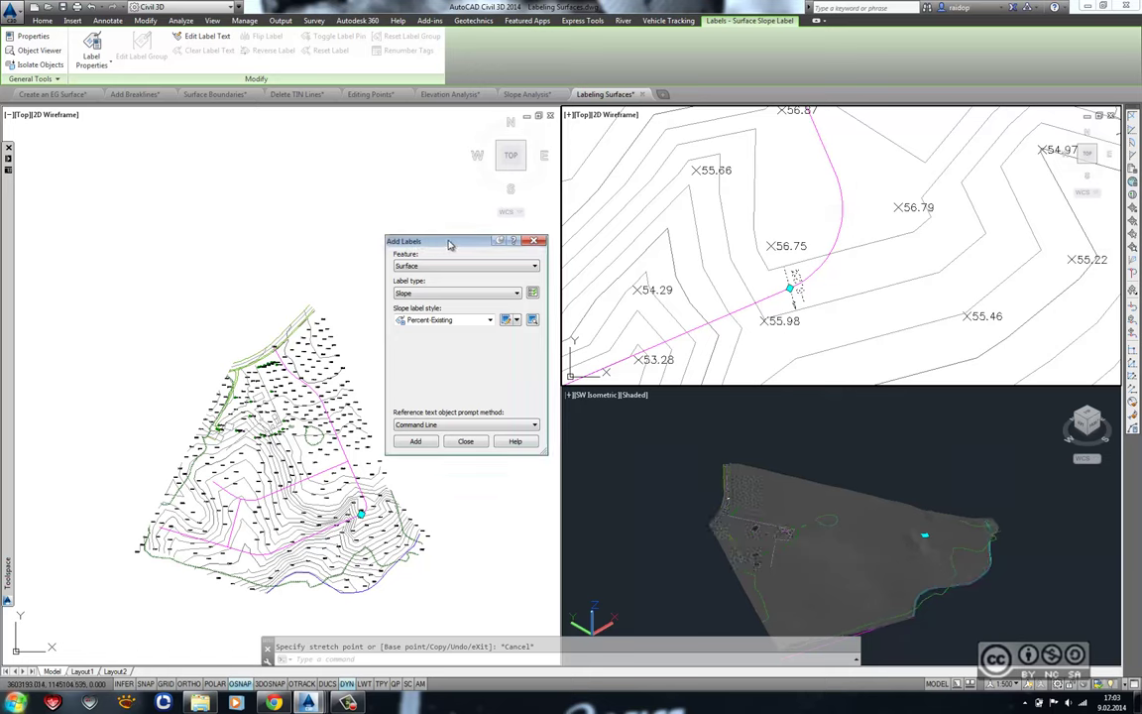
- Switch the label type to Contour - Multiple and start labelling across the EG contours
click(428, 293)
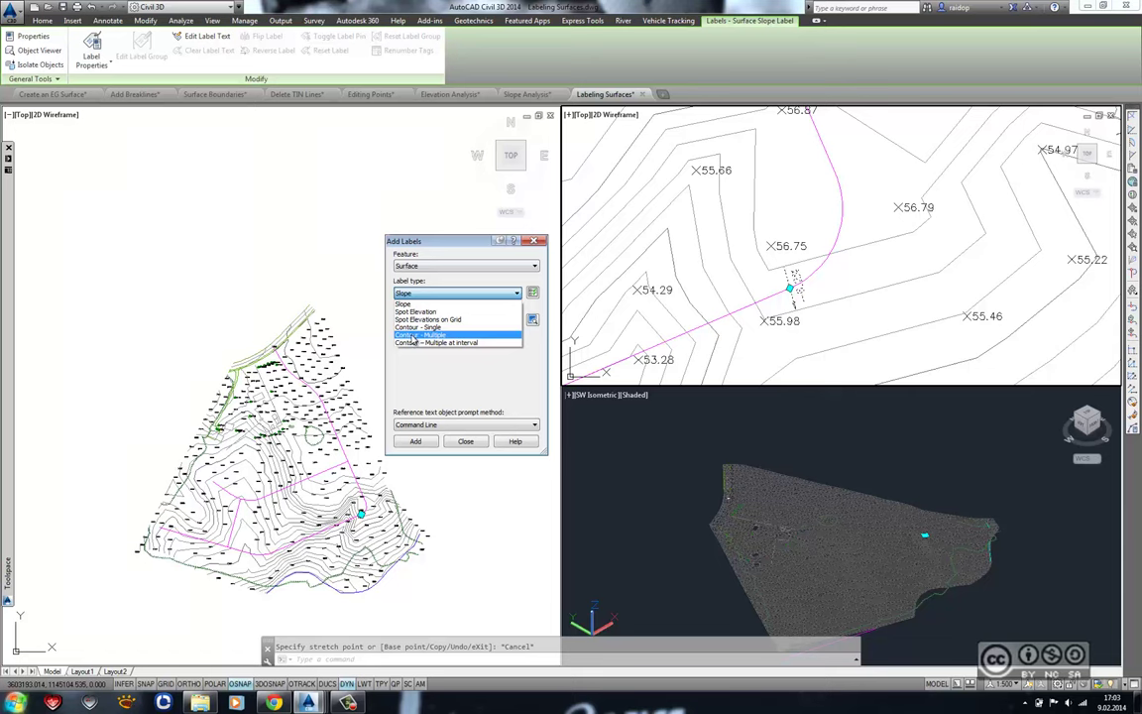
click(413, 337)
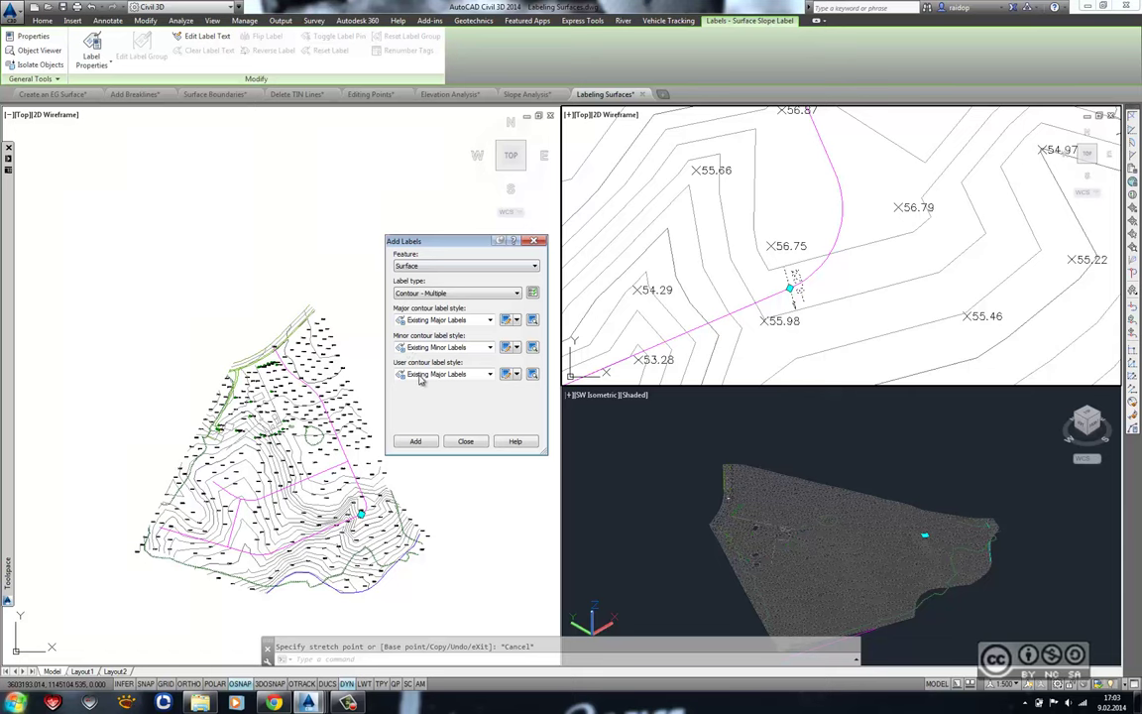
click(415, 442)
scroll(885, 266, down, 1)
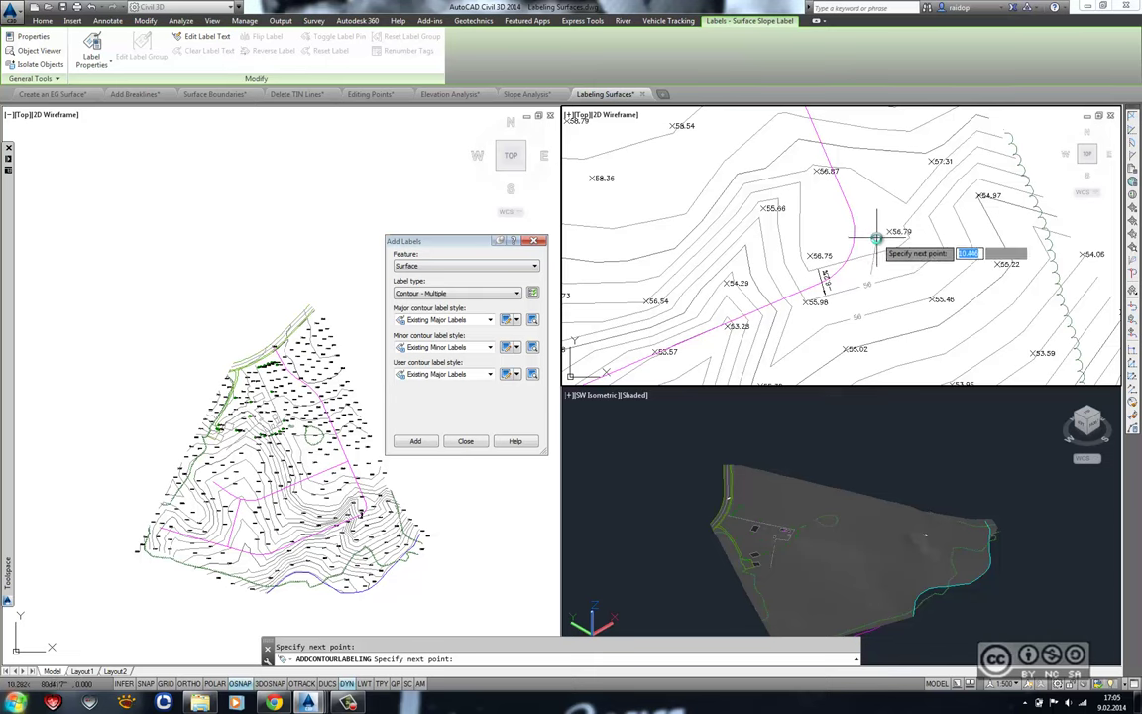
scroll(876, 238, up, 2)
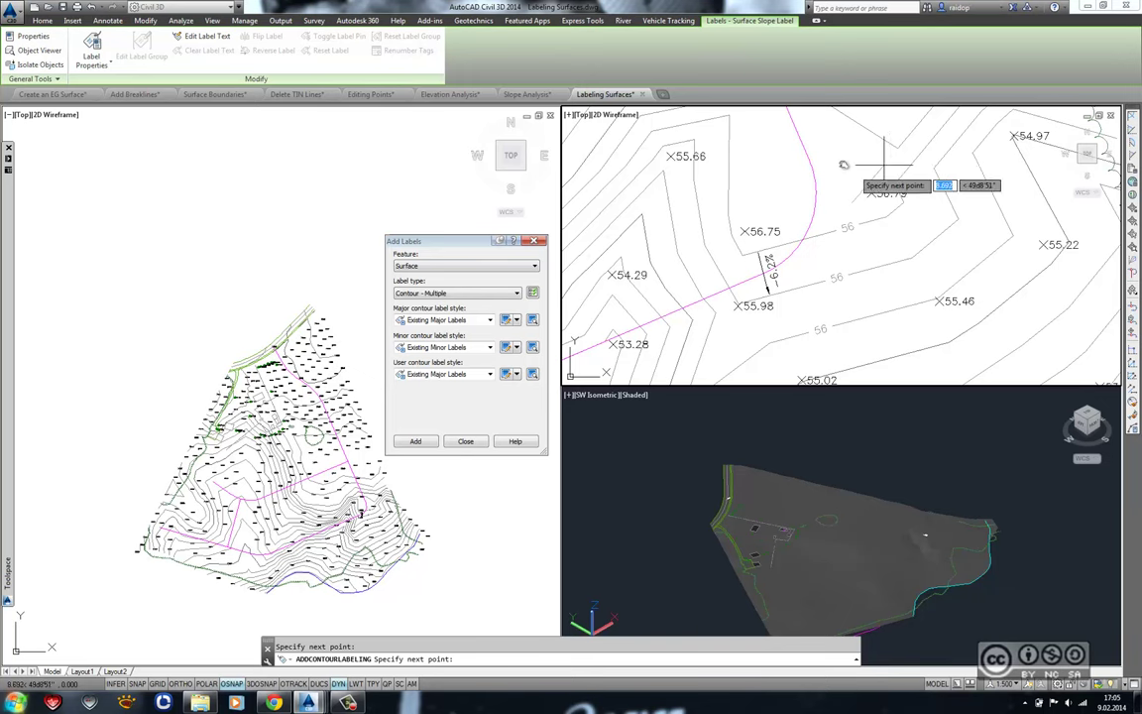
scroll(875, 169, down, 1)
scroll(869, 159, down, 1)
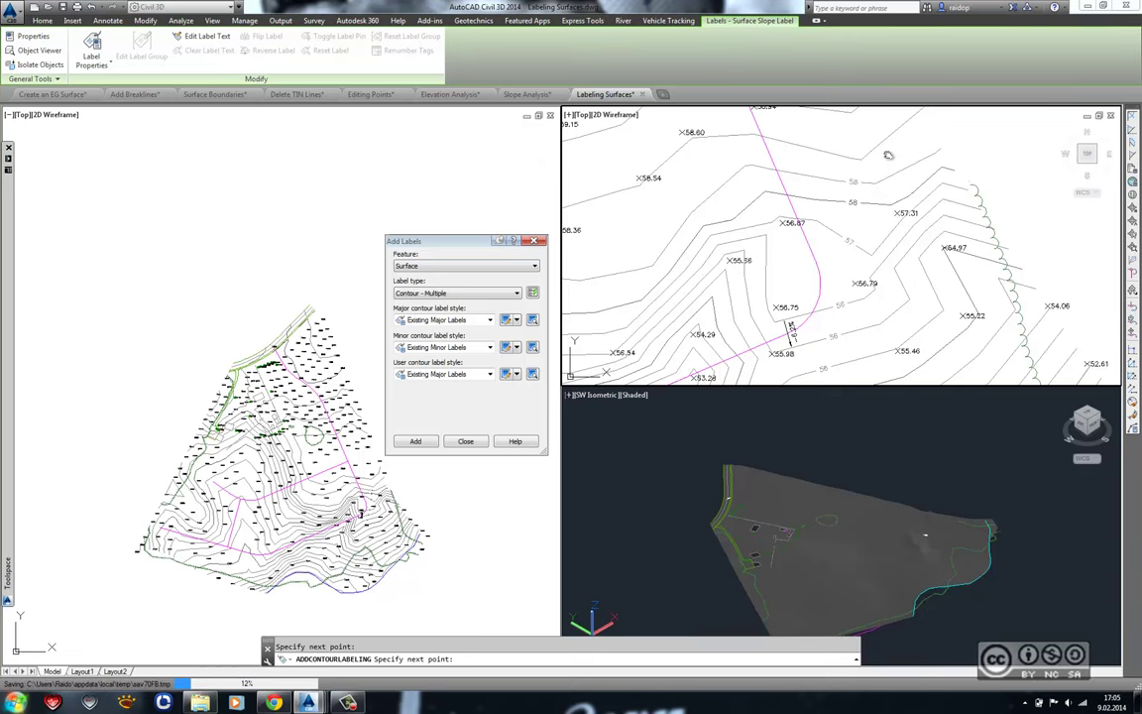
- Finish the contour label line, then drag its top vertex north past spot elevation 57.31
key(Return)
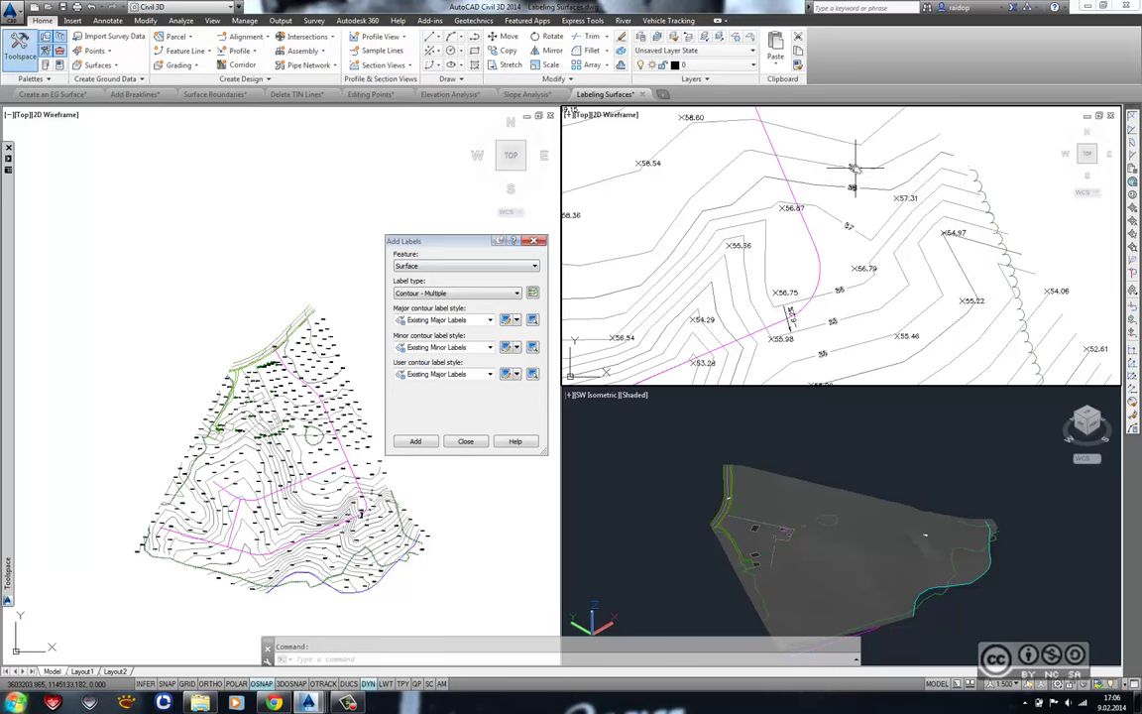
click(849, 186)
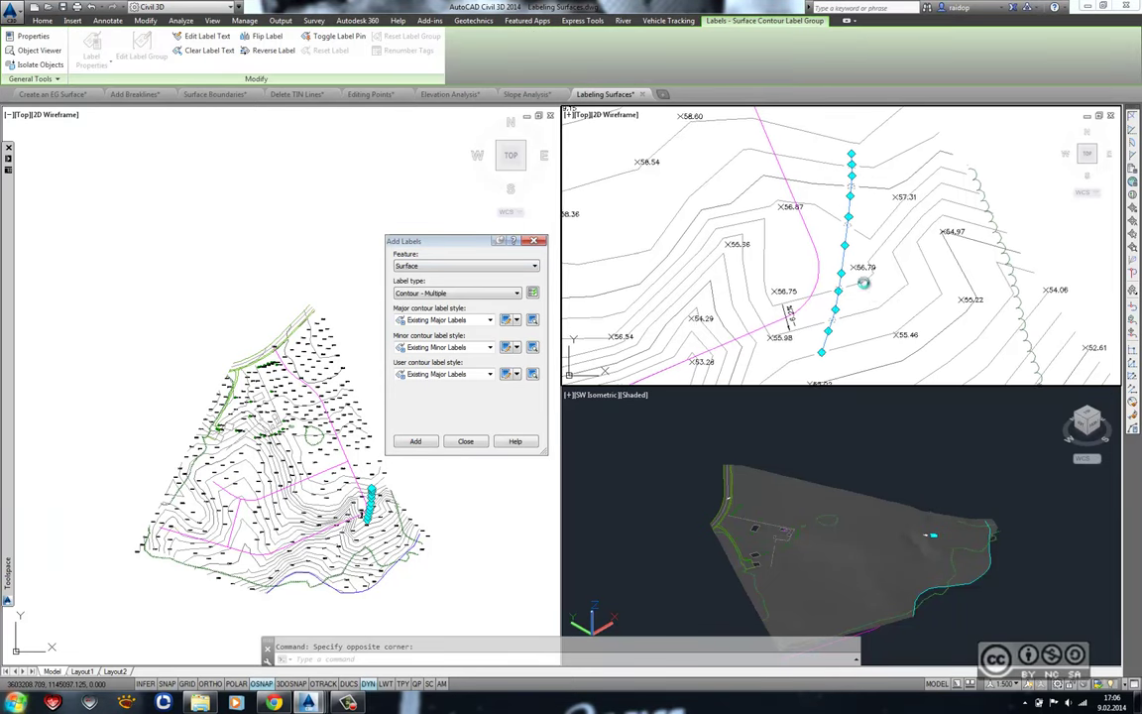
middle_drag(873, 285, 864, 272)
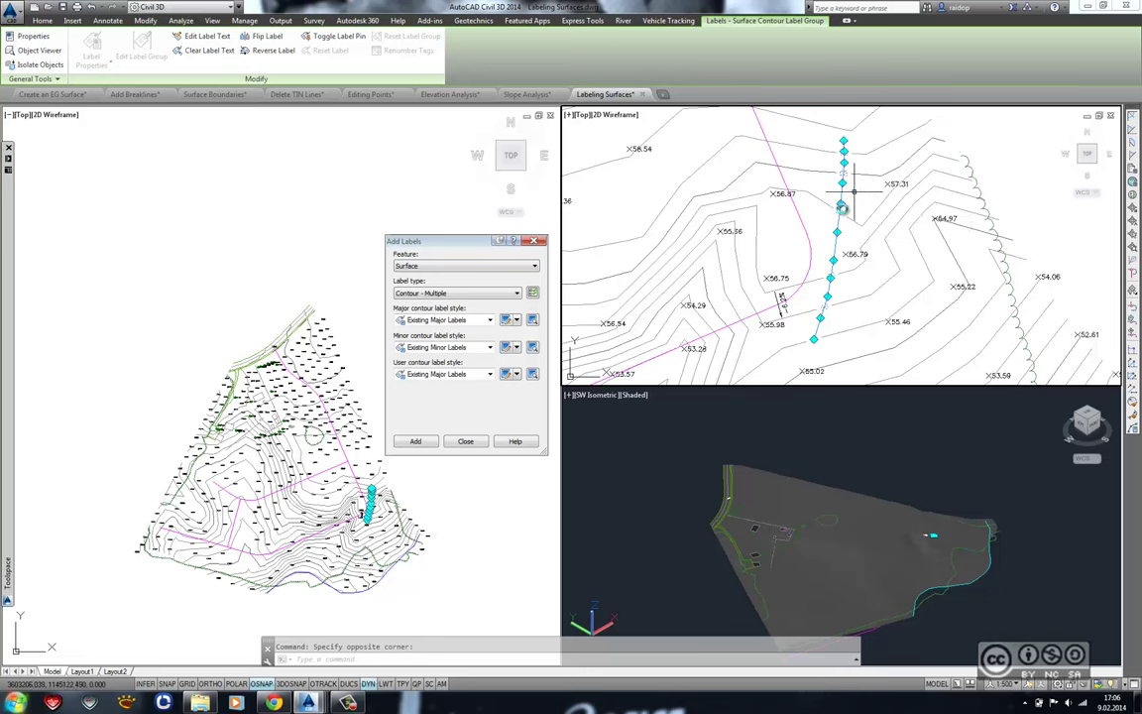
click(842, 203)
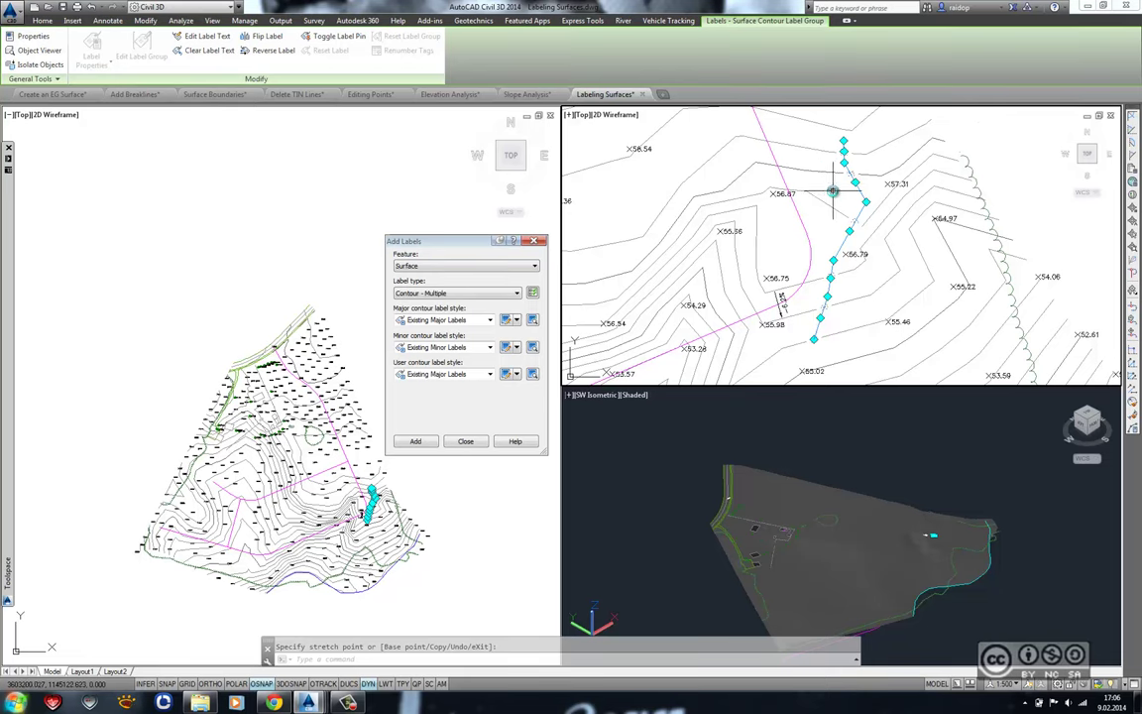
scroll(833, 192, up, 4)
scroll(813, 196, down, 2)
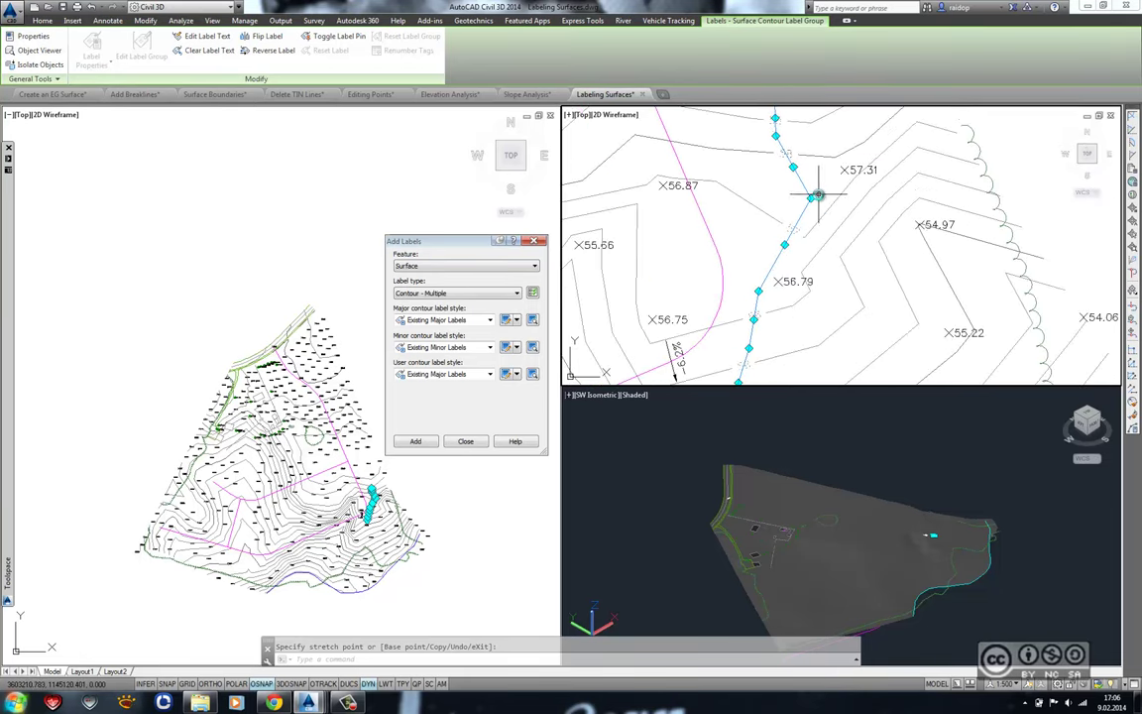
scroll(813, 196, down, 2)
scroll(794, 213, up, 1)
scroll(779, 228, up, 3)
scroll(769, 238, up, 2)
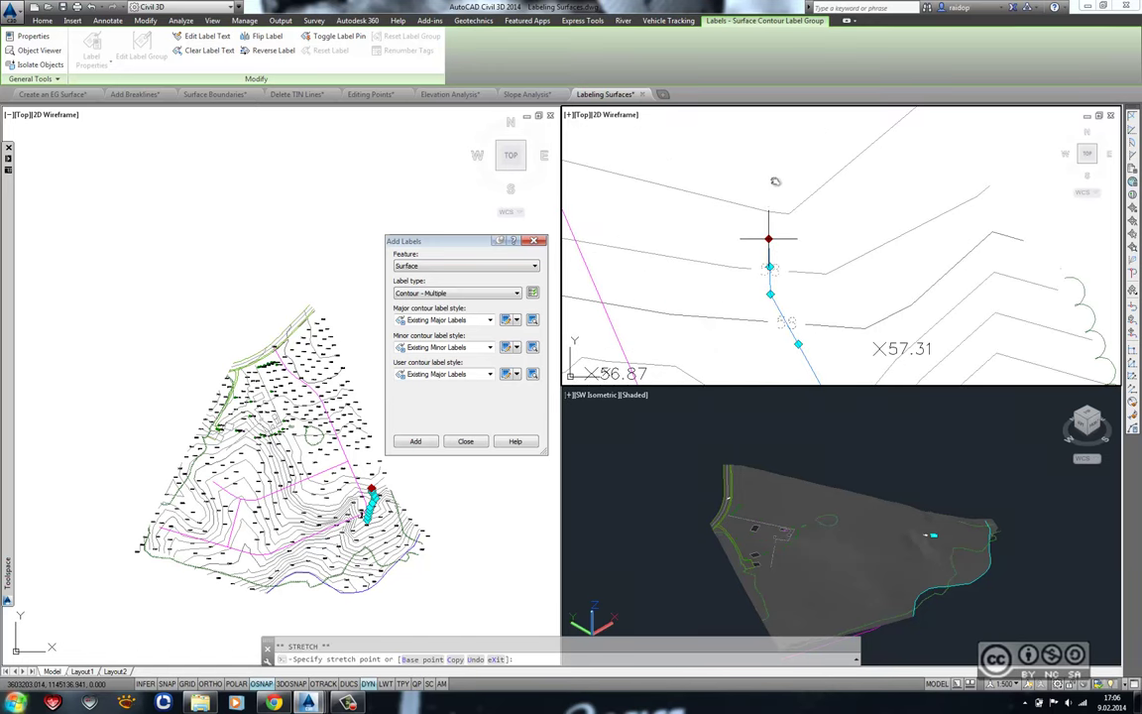
click(776, 157)
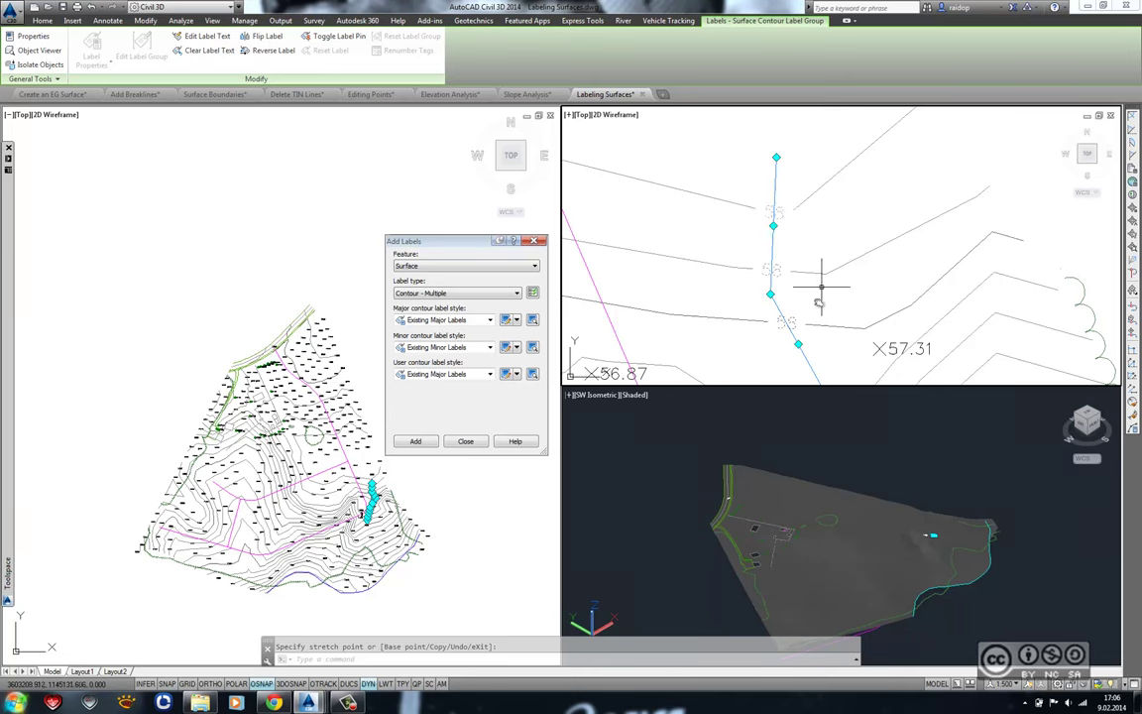
scroll(706, 220, down, 3)
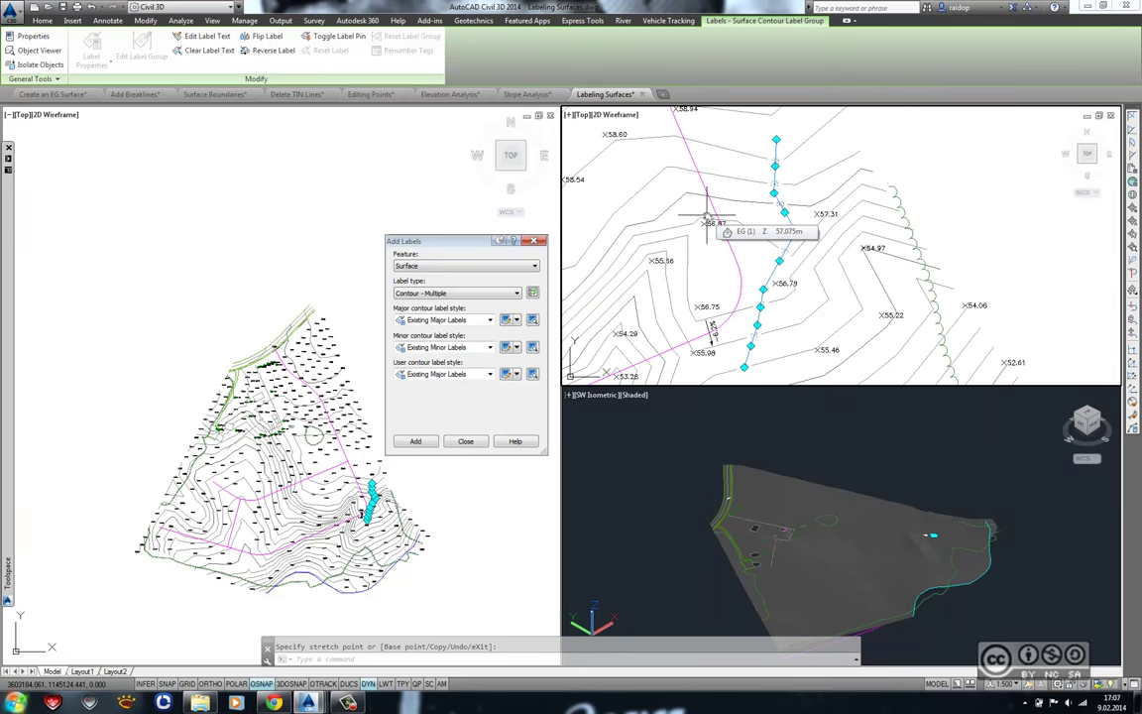